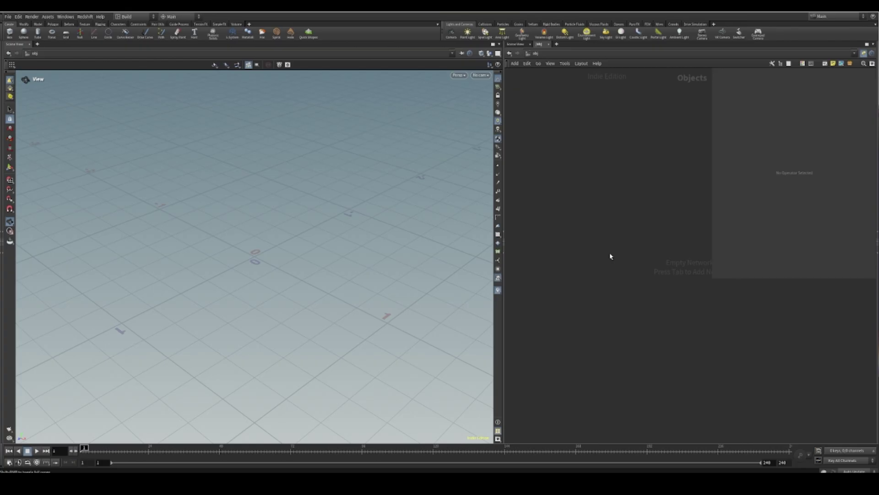
# - Create a Geometry object in the empty scene network and name it test_sims
pyautogui.press('Tab')
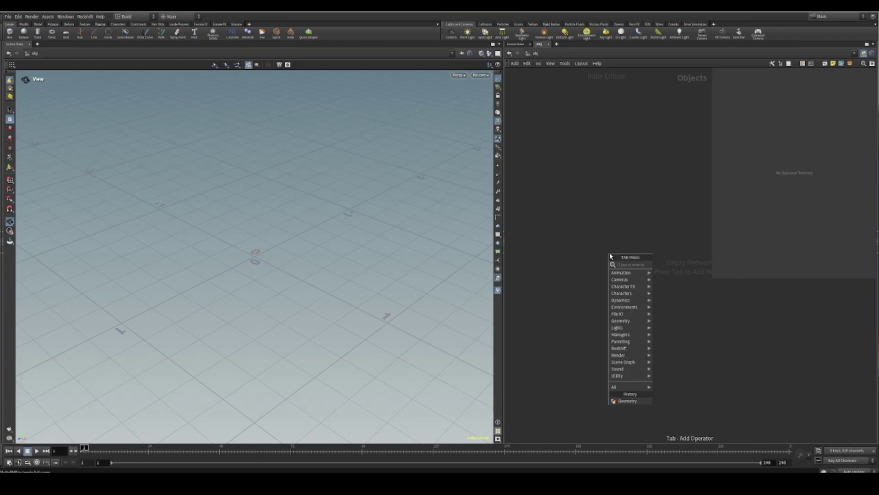
pyautogui.moveTo(636, 264)
pyautogui.click(687, 263)
pyautogui.click(609, 253)
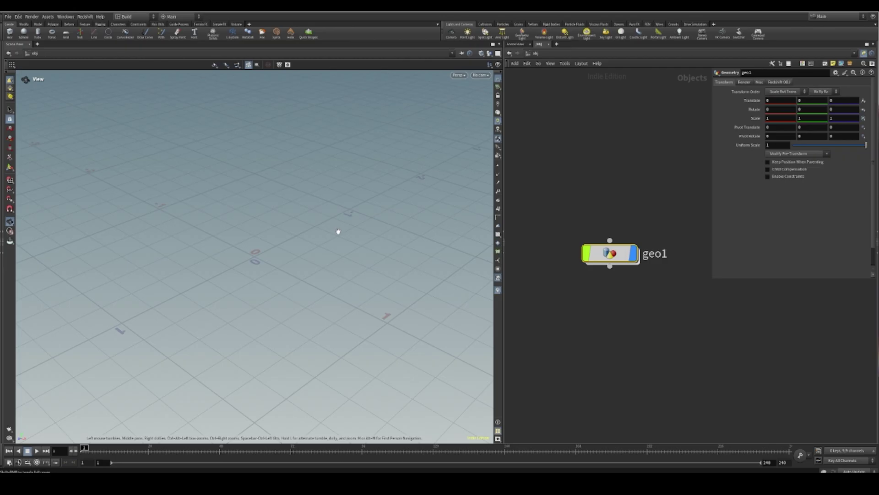
pyautogui.moveTo(611, 254); pyautogui.dragTo(590, 224)
pyautogui.doubleClick(635, 223)
pyautogui.write('test_sims')
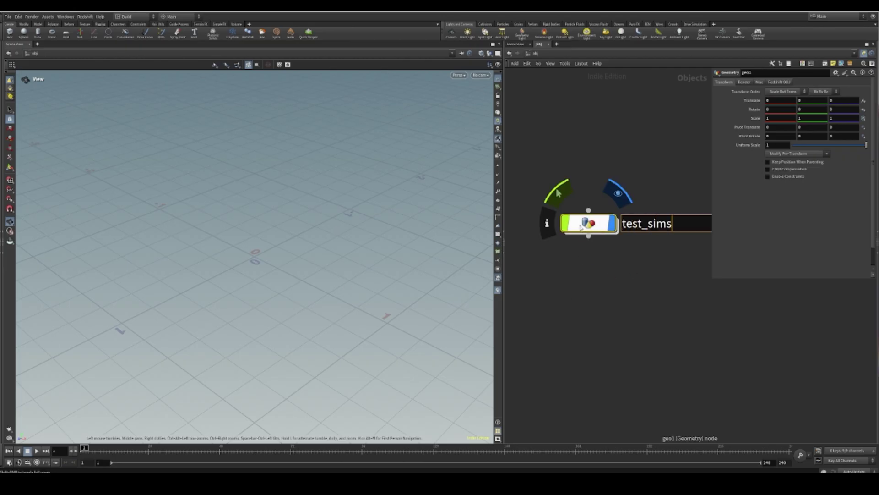
pyautogui.press('Return')
# - Go inside the test_sims object and place an MPM Configure setup in its network
pyautogui.doubleClick(581, 224)
pyautogui.press('Tab')
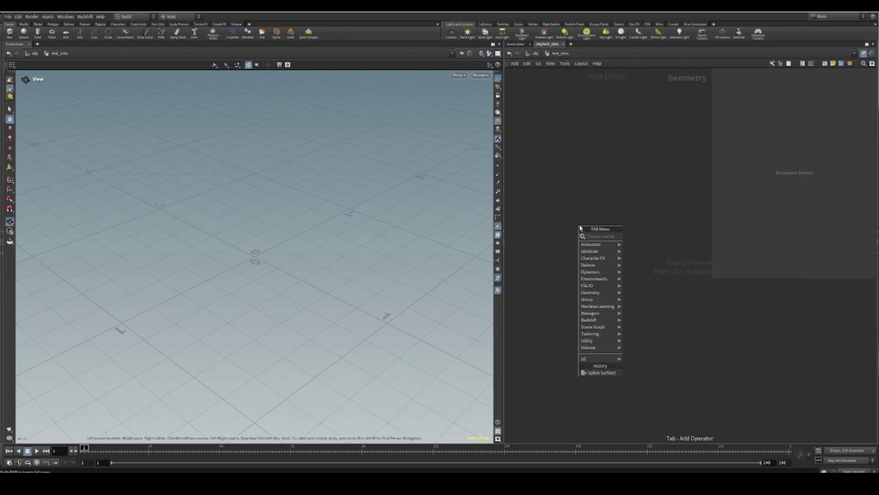
pyautogui.write('mpm')
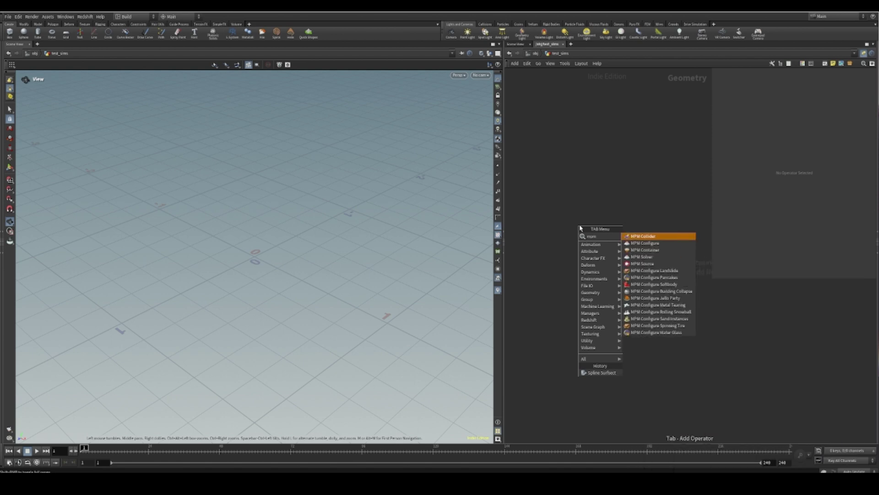
pyautogui.write('con')
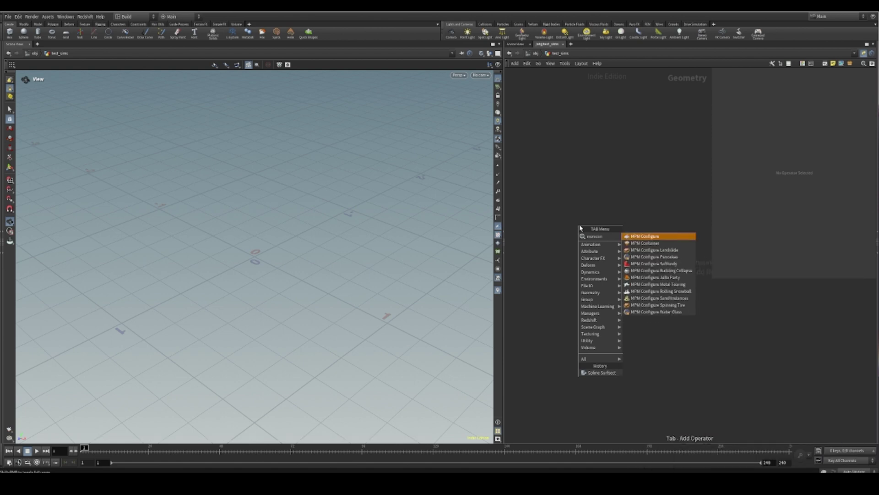
pyautogui.press('Return')
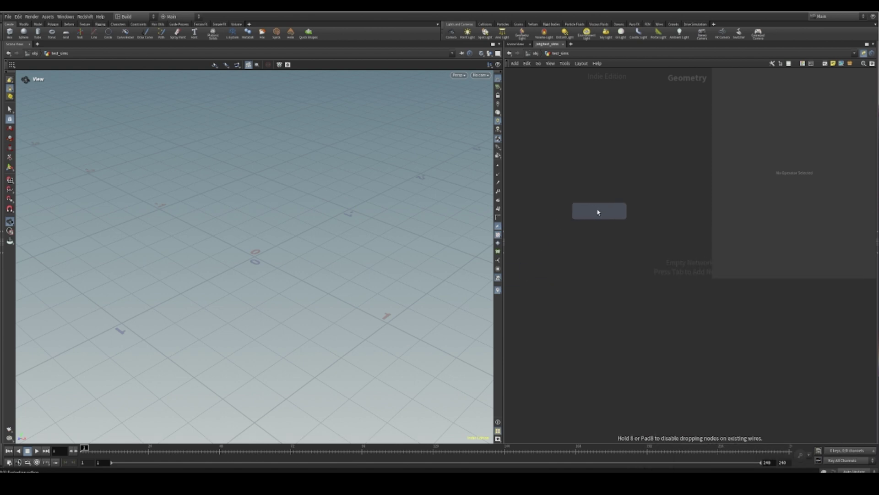
pyautogui.click(598, 211)
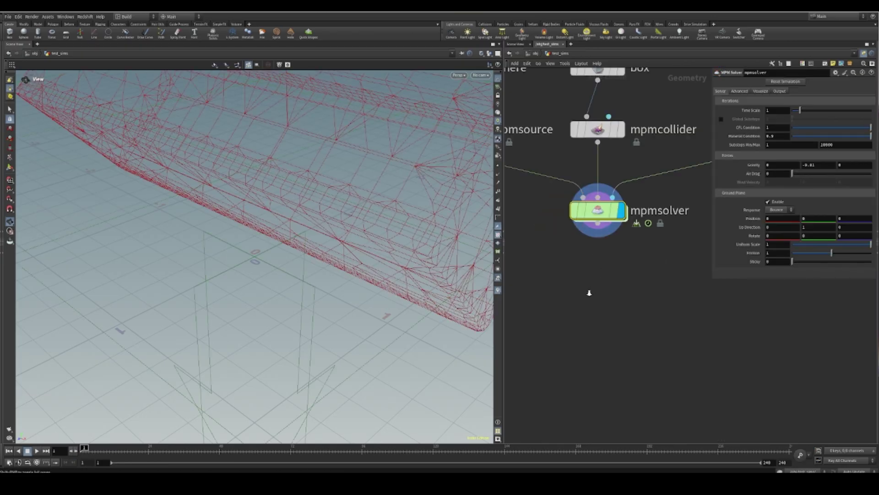
# - Examine the default MPM setup: its node network, the sphere source, the box collider and the ground plane in the viewport
pyautogui.scroll(-4, 600, 294)
pyautogui.moveTo(359, 144); pyautogui.dragTo(218, 322, button='right')
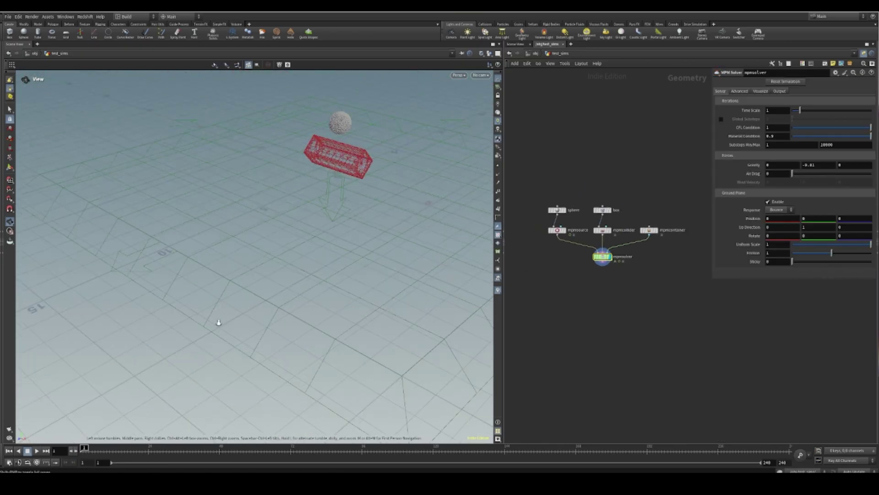
pyautogui.moveTo(218, 322); pyautogui.dragTo(347, 187)
pyautogui.moveTo(348, 186); pyautogui.dragTo(306, 212, button='middle')
pyautogui.moveTo(310, 213); pyautogui.dragTo(312, 192, button='right')
pyautogui.moveTo(312, 192); pyautogui.dragTo(329, 205)
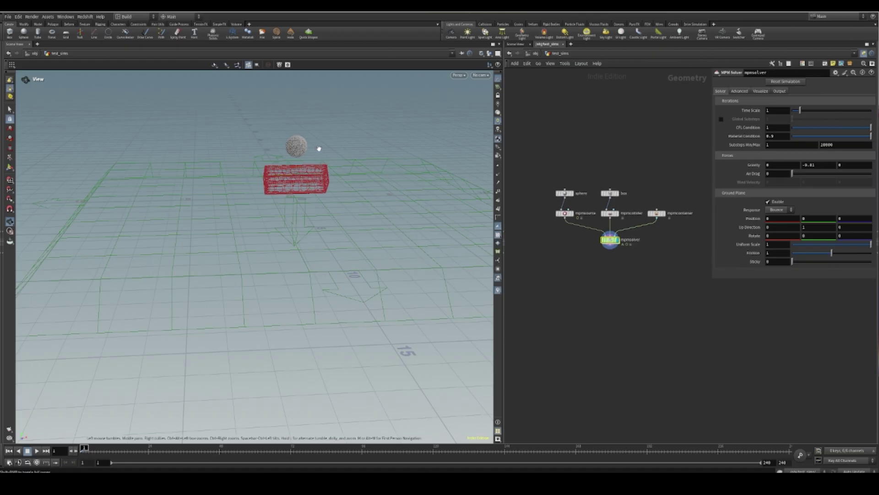
pyautogui.moveTo(320, 147); pyautogui.dragTo(305, 209)
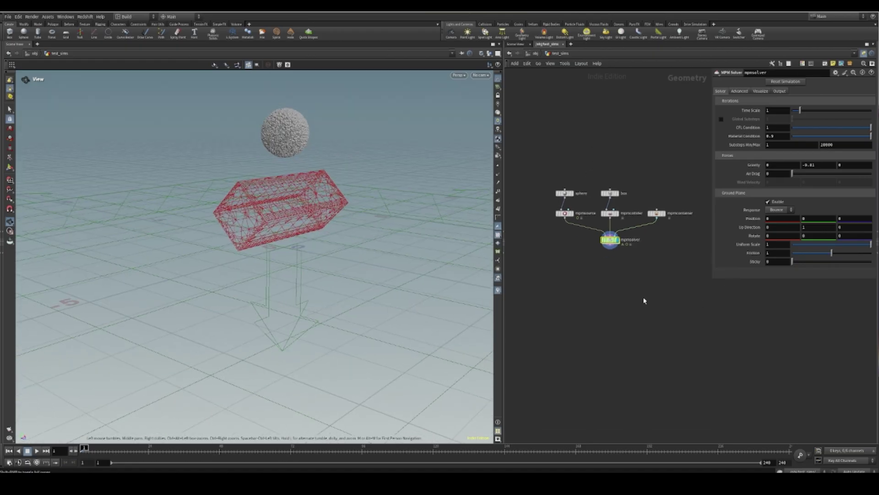
pyautogui.moveTo(600, 270); pyautogui.dragTo(613, 283, button='middle')
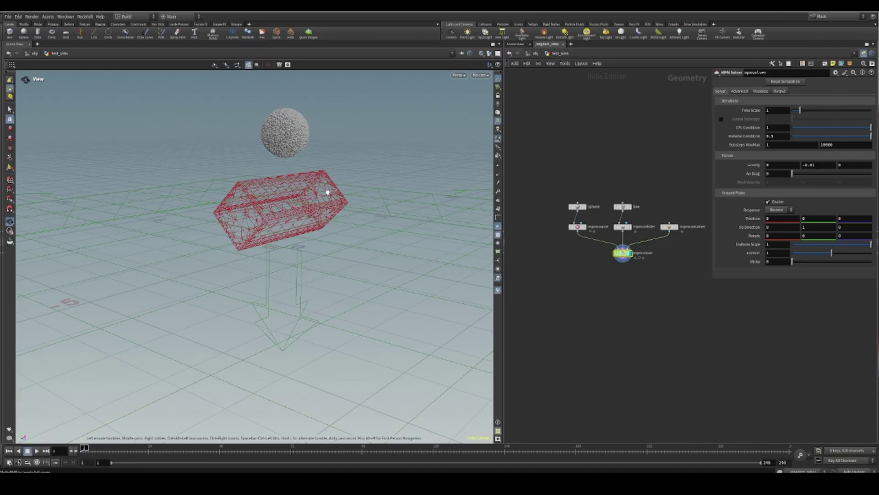
pyautogui.scroll(-3, 317, 203)
pyautogui.moveTo(307, 217); pyautogui.dragTo(462, 197)
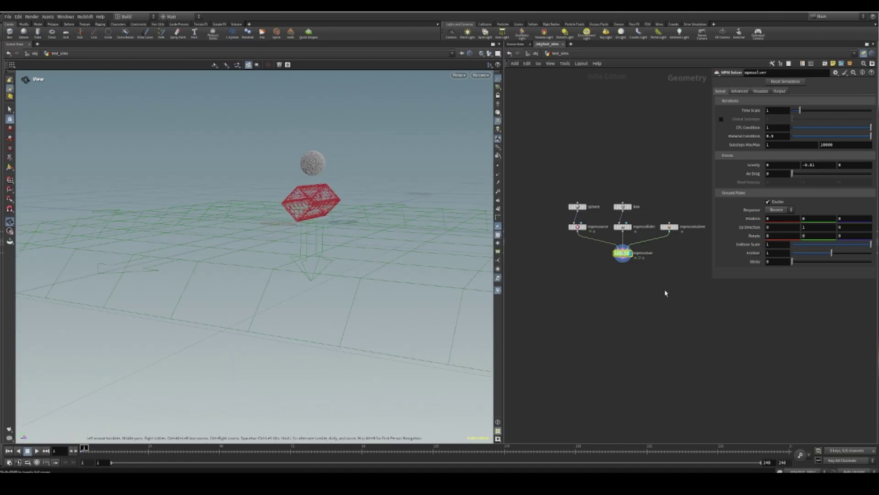
# - Disable the MPM solver's ground plane and move the collider's box node higher up in the network
pyautogui.scroll(3, 641, 279)
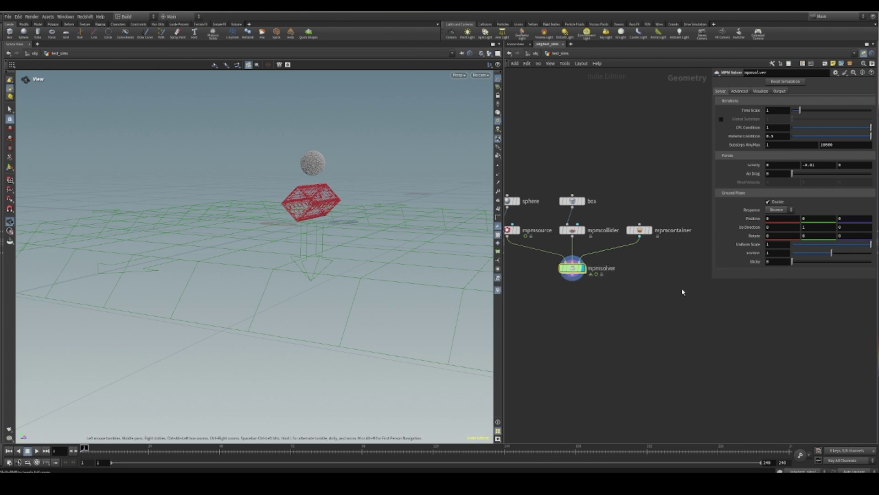
pyautogui.click(768, 202)
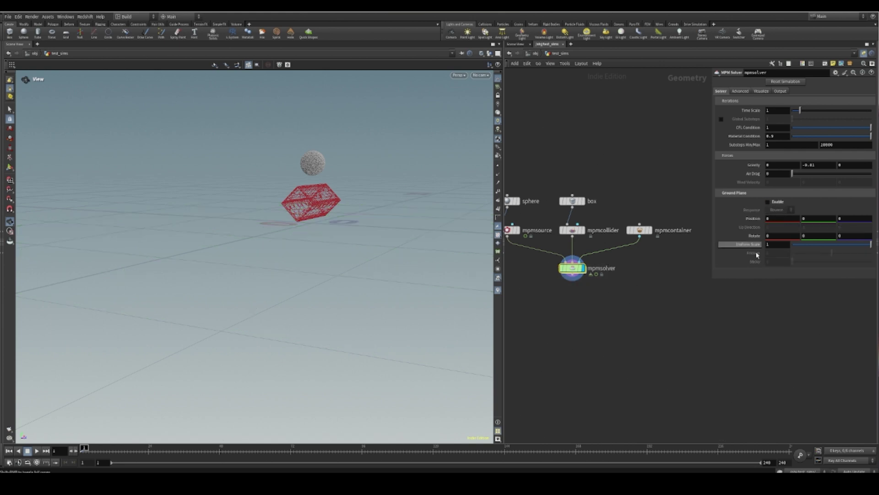
pyautogui.moveTo(634, 307); pyautogui.dragTo(689, 350, button='middle')
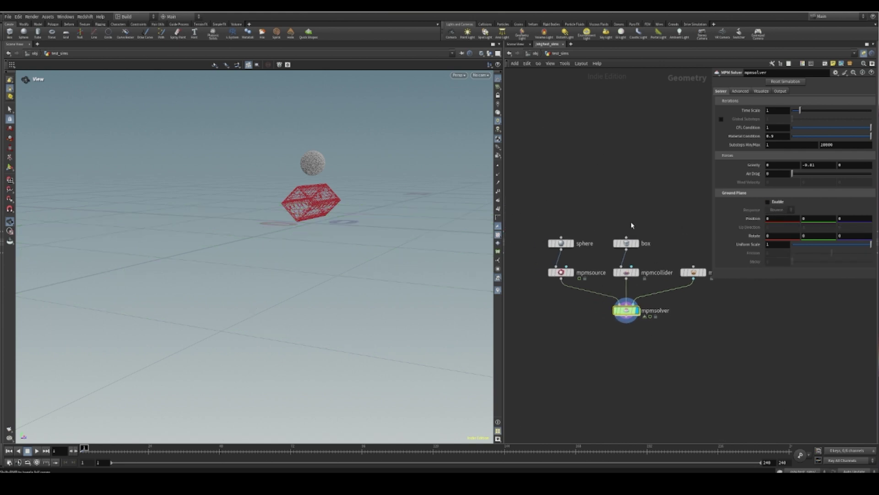
pyautogui.moveTo(618, 208); pyautogui.dragTo(635, 184)
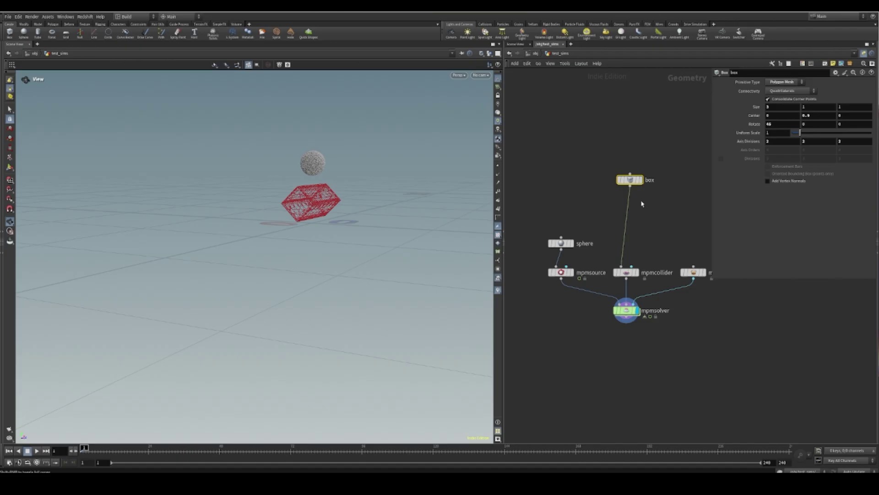
pyautogui.moveTo(659, 226); pyautogui.dragTo(633, 216, button='middle')
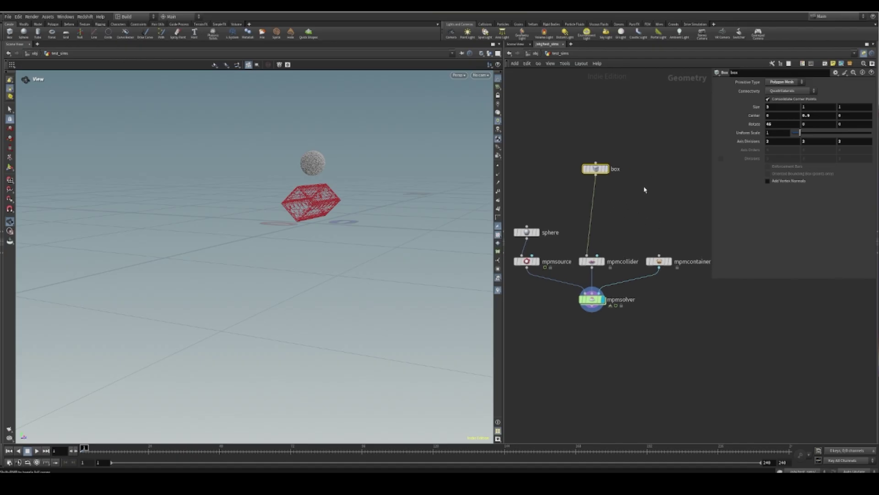
# - Add a new Box node beside the existing box node, display it, and move it up to leave room beneath
pyautogui.click(643, 200)
pyautogui.press('Tab')
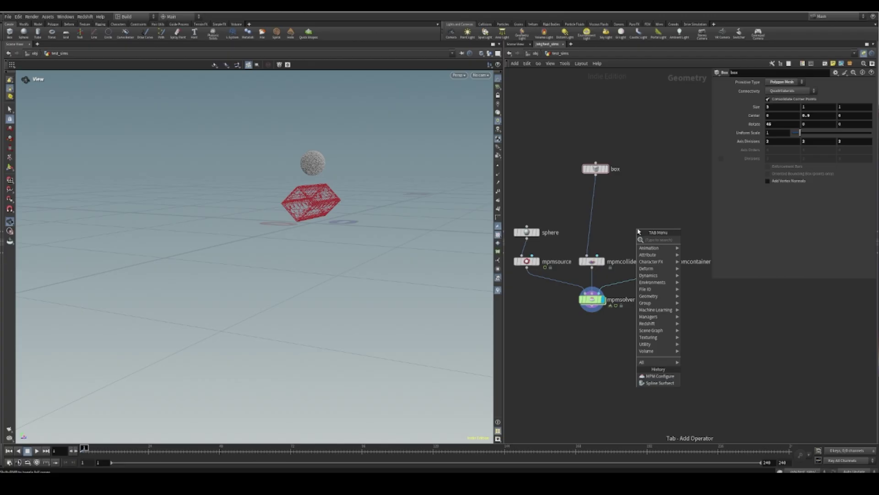
pyautogui.press('Escape')
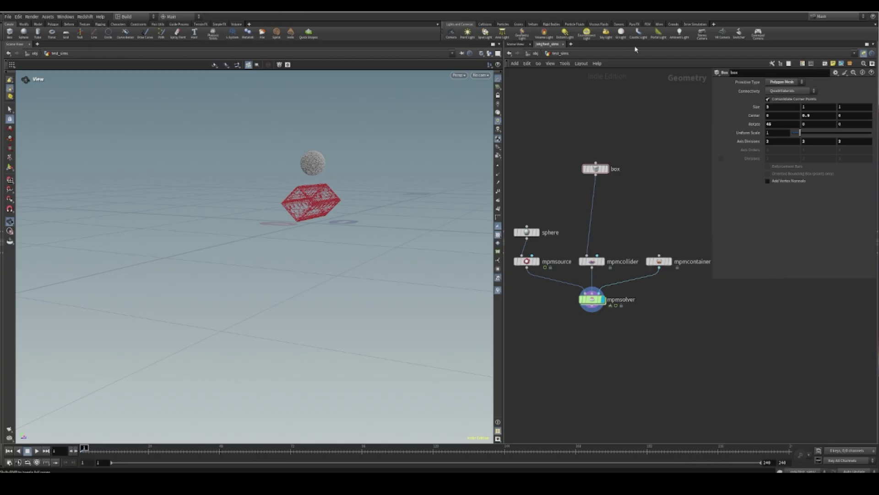
pyautogui.hotkey('ctrl', 'z')
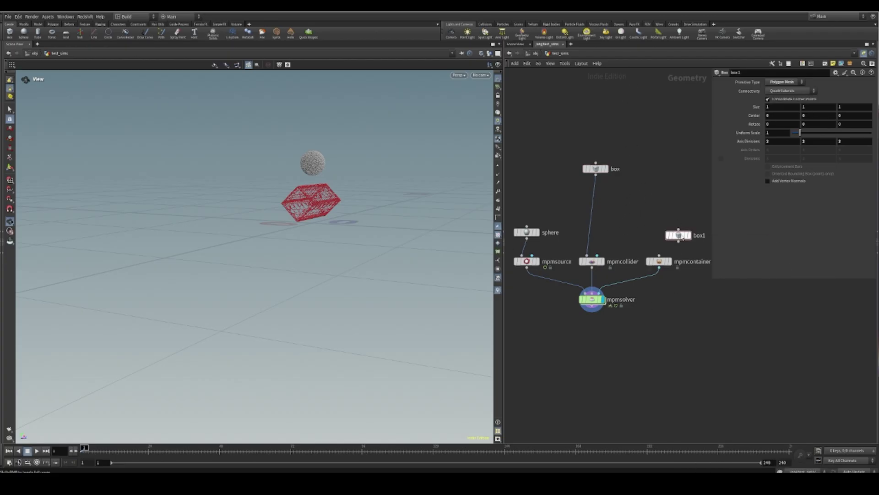
pyautogui.moveTo(677, 236); pyautogui.dragTo(642, 187)
pyautogui.click(652, 187)
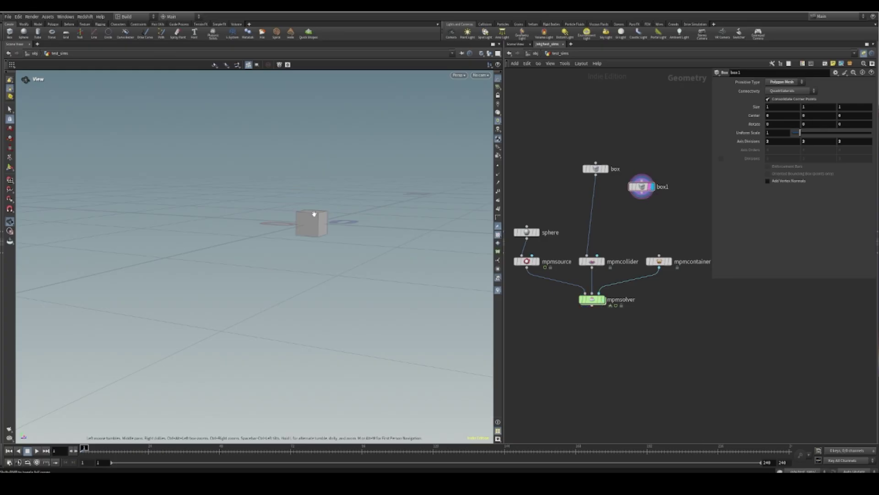
pyautogui.moveTo(315, 213); pyautogui.dragTo(328, 249)
pyautogui.moveTo(328, 198); pyautogui.dragTo(360, 192, button='right')
pyautogui.moveTo(360, 193); pyautogui.dragTo(325, 160)
pyautogui.moveTo(641, 216); pyautogui.dragTo(640, 171, button='middle')
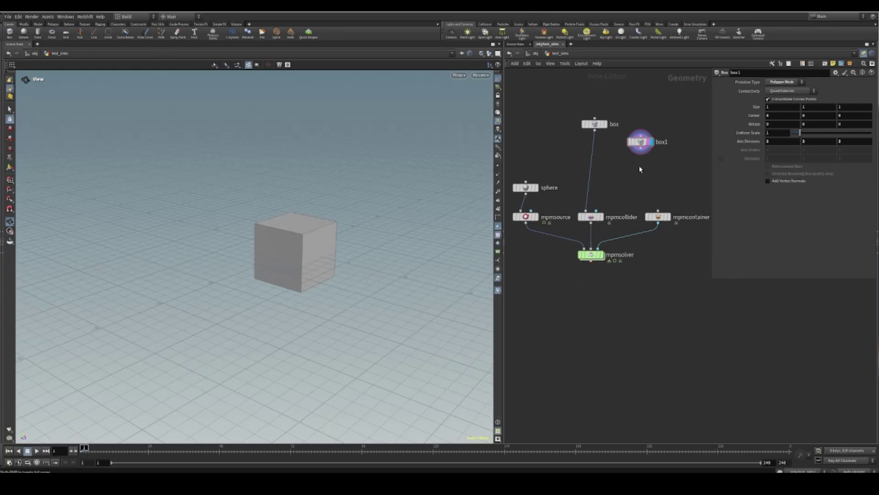
pyautogui.moveTo(642, 143); pyautogui.dragTo(645, 113)
pyautogui.moveTo(654, 146); pyautogui.dragTo(643, 191, button='middle')
# - Append a Transform node to the new box, display it, and set its uniform scale to 2
pyautogui.press('Tab')
pyautogui.write('tr')
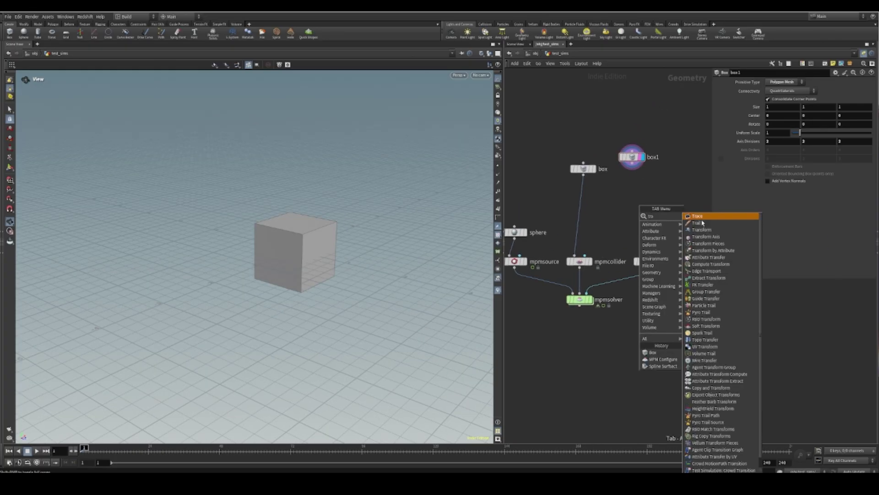
pyautogui.click(703, 231)
pyautogui.click(635, 171)
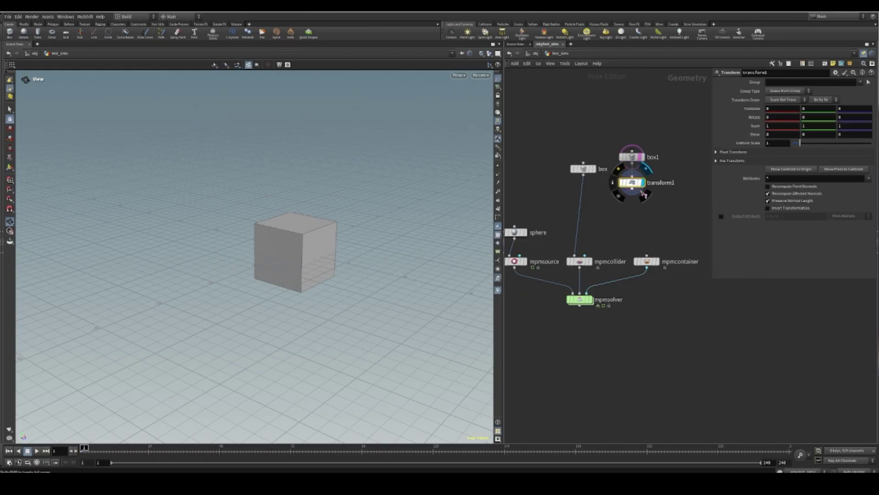
pyautogui.doubleClick(773, 144)
pyautogui.write('2')
pyautogui.click(621, 230)
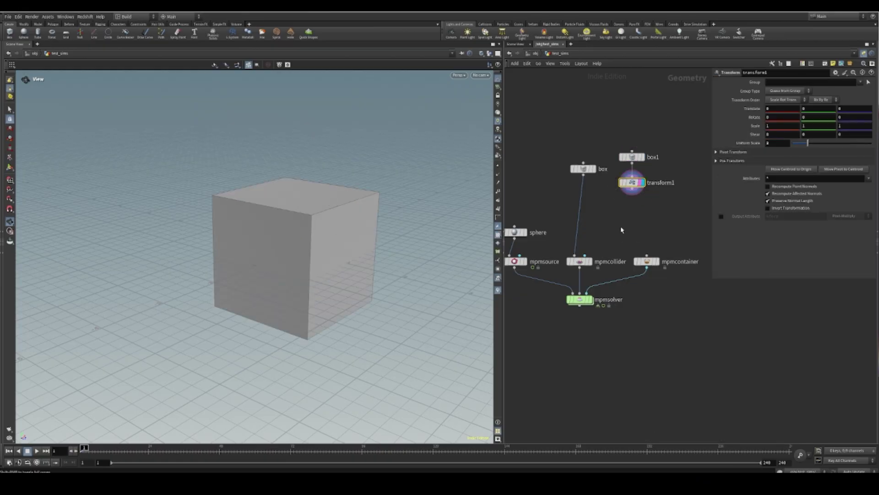
# - Flatten the box to a Y scale of about 0.1 and raise it by about 0.1 in Y
pyautogui.scroll(-2, 314, 244)
pyautogui.moveTo(315, 243); pyautogui.dragTo(345, 217)
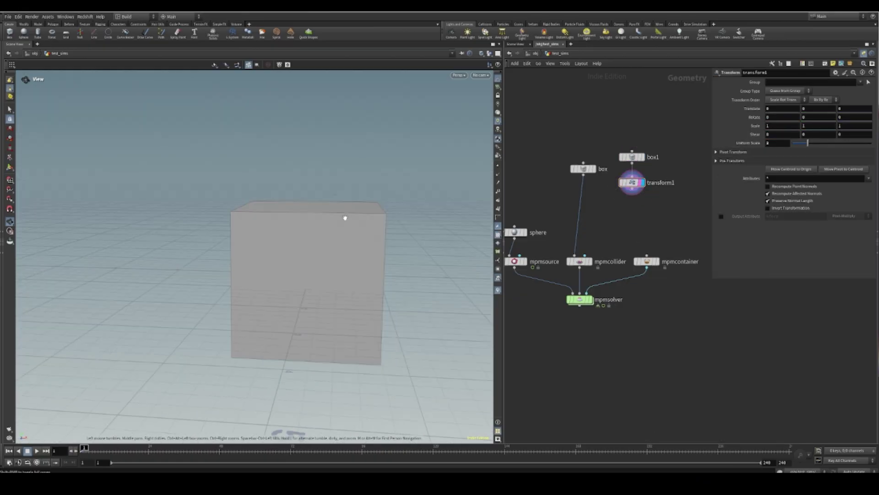
pyautogui.press('Return')
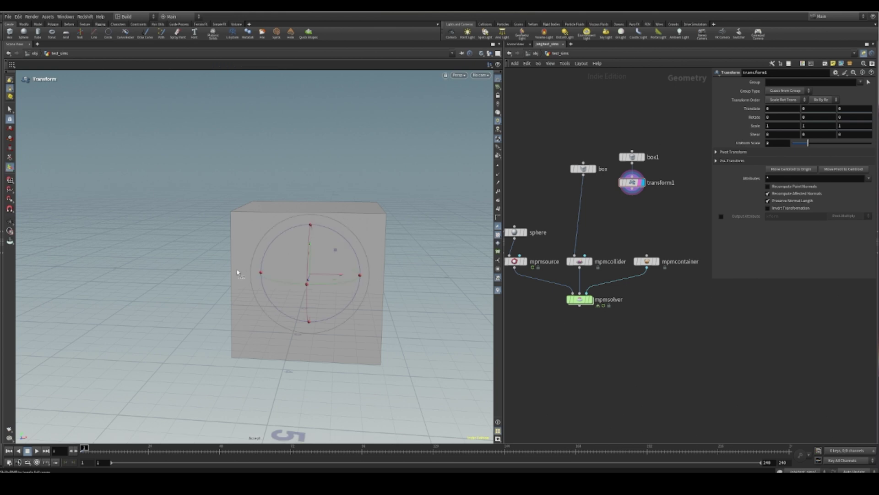
pyautogui.press('e')
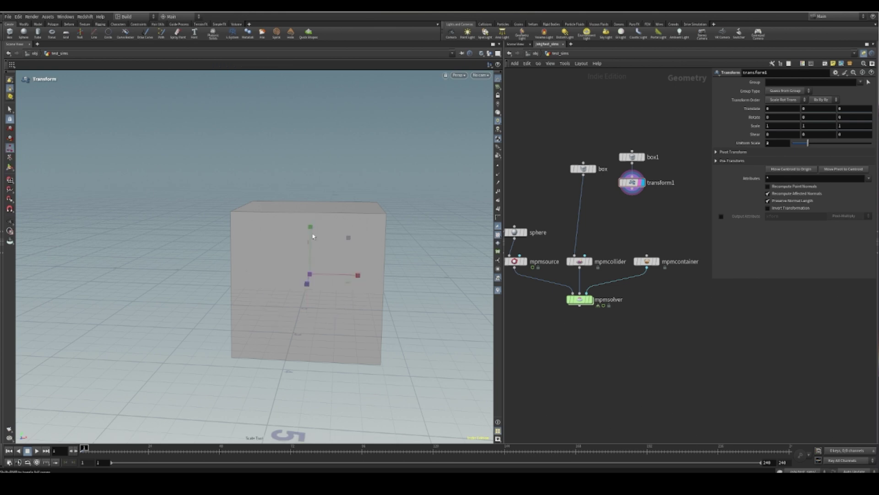
pyautogui.moveTo(313, 236); pyautogui.dragTo(339, 312)
pyautogui.press('t')
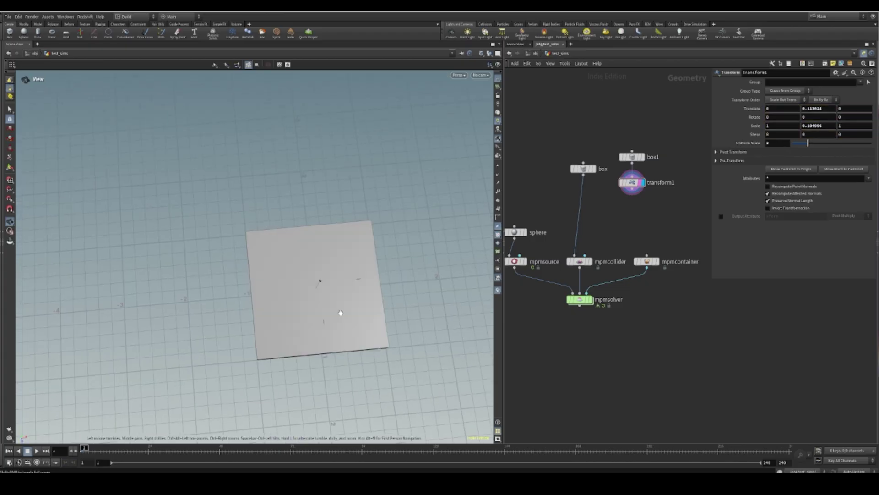
# - Select the top face of the flattened box and add a PolyExtrude to it with an inset of 0.12
pyautogui.keyDown('alt'); pyautogui.moveTo(340, 312); pyautogui.dragTo(249, 278, button='middle'); pyautogui.keyUp('alt')
pyautogui.keyDown('alt'); pyautogui.moveTo(249, 279); pyautogui.dragTo(179, 161, button='right'); pyautogui.keyUp('alt')
pyautogui.click(9, 109)
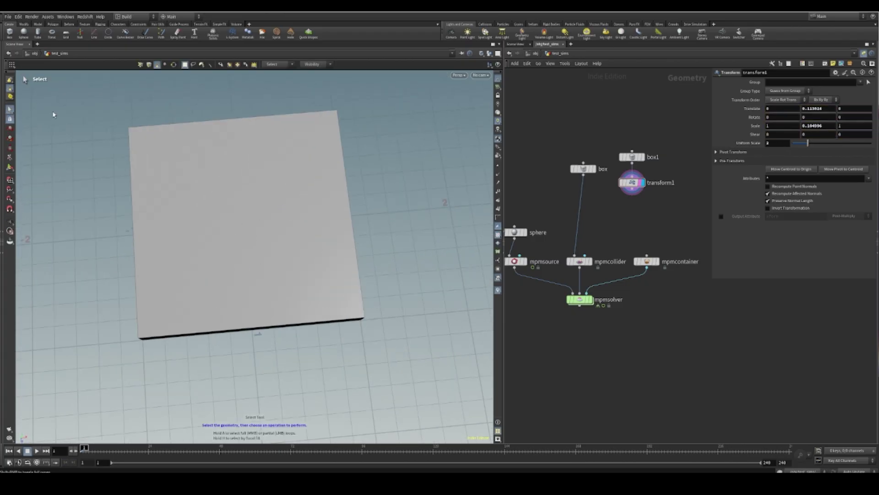
pyautogui.click(275, 239)
pyautogui.click(218, 85)
pyautogui.click(271, 190)
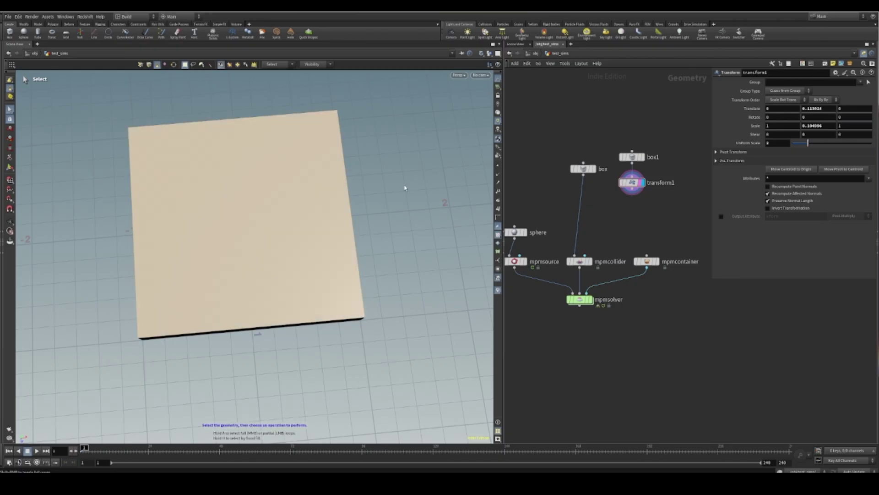
pyautogui.rightClick(385, 178)
pyautogui.write('extr')
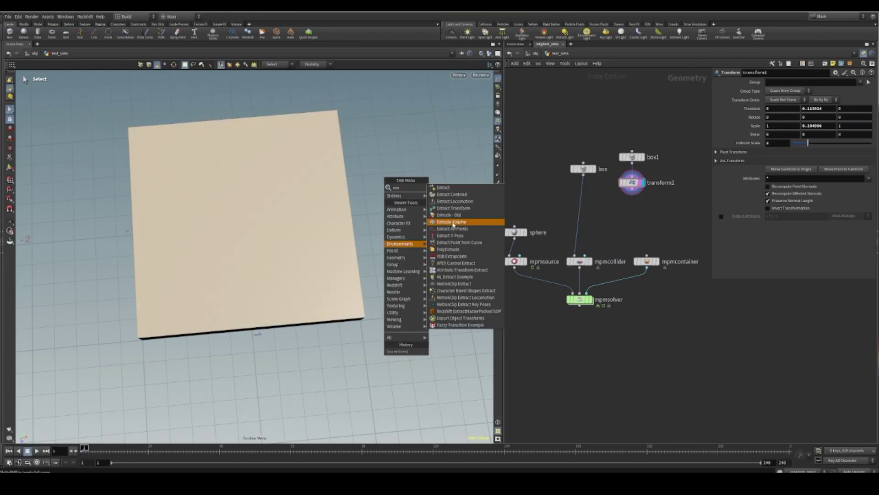
pyautogui.click(459, 250)
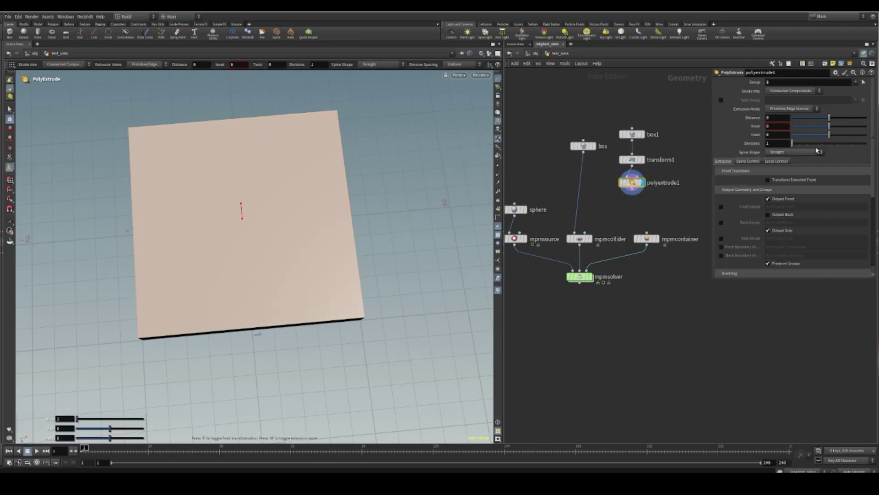
pyautogui.moveTo(829, 129); pyautogui.dragTo(835, 128)
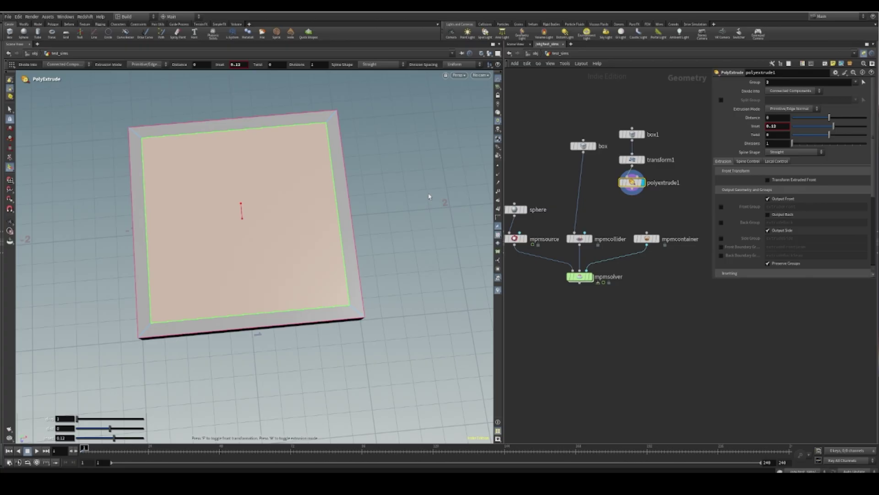
# - Repeat the PolyExtrude on the inset top face with no inset and a distance of about -0.14 to hollow out the box
pyautogui.press('q')
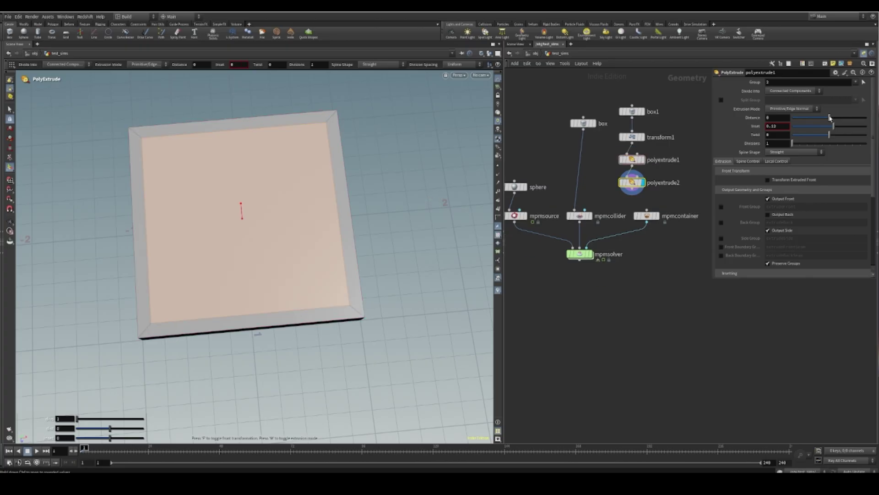
pyautogui.moveTo(829, 117); pyautogui.dragTo(825, 117)
pyautogui.click(624, 181)
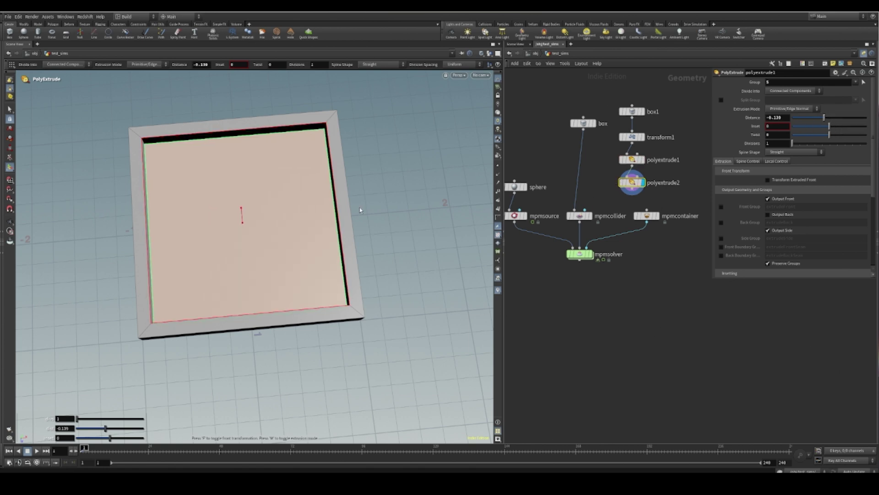
pyautogui.keyDown('alt'); pyautogui.moveTo(359, 210); pyautogui.dragTo(291, 141); pyautogui.keyUp('alt')
pyautogui.keyDown('alt'); pyautogui.moveTo(290, 141); pyautogui.dragTo(310, 172, button='right'); pyautogui.keyUp('alt')
pyautogui.keyDown('alt'); pyautogui.moveTo(310, 219); pyautogui.dragTo(306, 208); pyautogui.keyUp('alt')
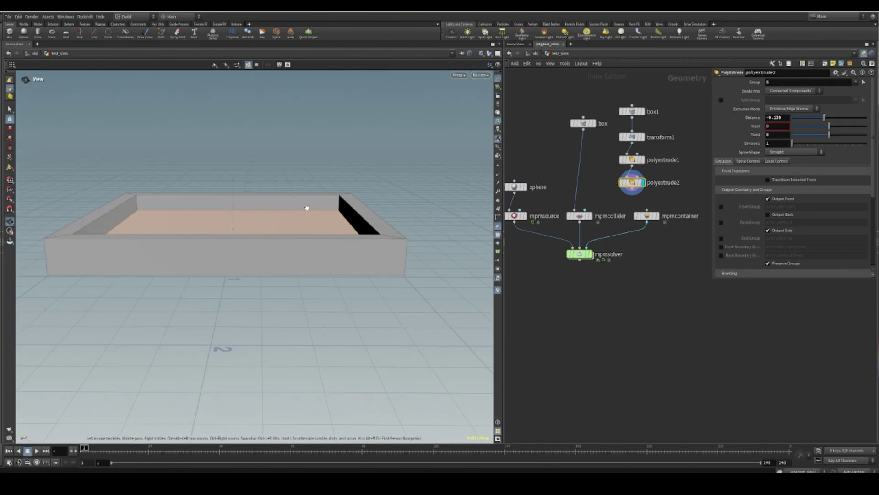
# - Add a Transform node below the second PolyExtrude, wire it to that node's output and display it
pyautogui.moveTo(623, 99); pyautogui.dragTo(586, 220, button='middle')
pyautogui.moveTo(579, 184); pyautogui.dragTo(575, 160)
pyautogui.moveTo(638, 214); pyautogui.dragTo(664, 271, button='middle')
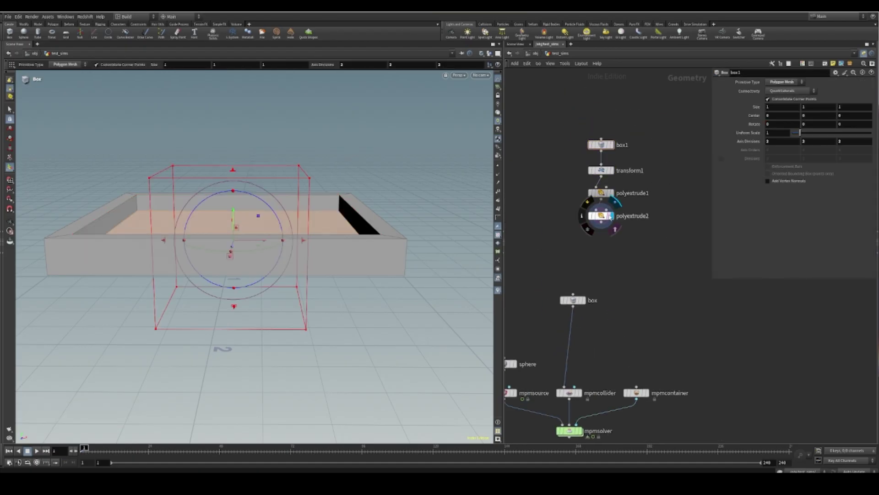
pyautogui.press('Tab')
pyautogui.write('tra')
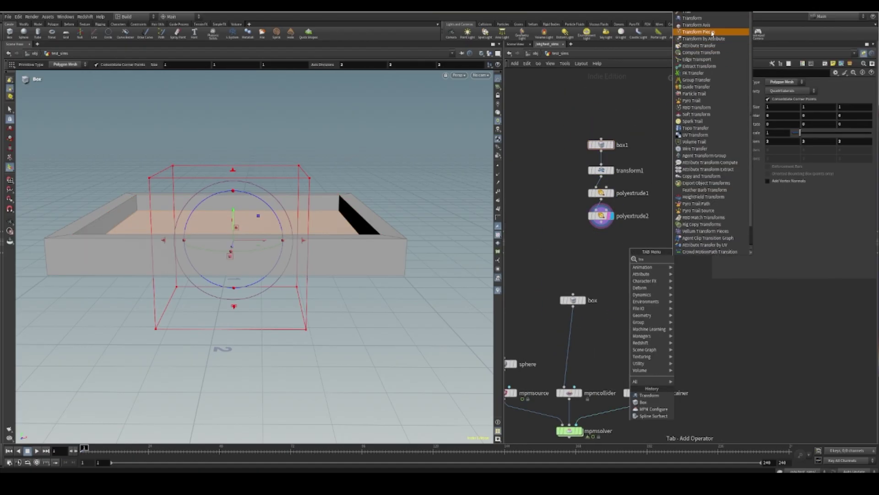
pyautogui.click(691, 18)
pyautogui.click(607, 230)
pyautogui.moveTo(607, 231); pyautogui.dragTo(611, 266)
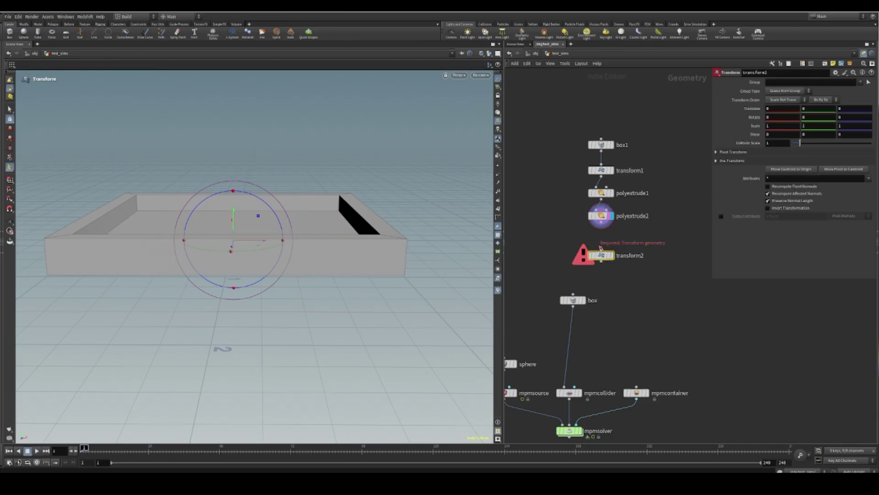
pyautogui.click(612, 256)
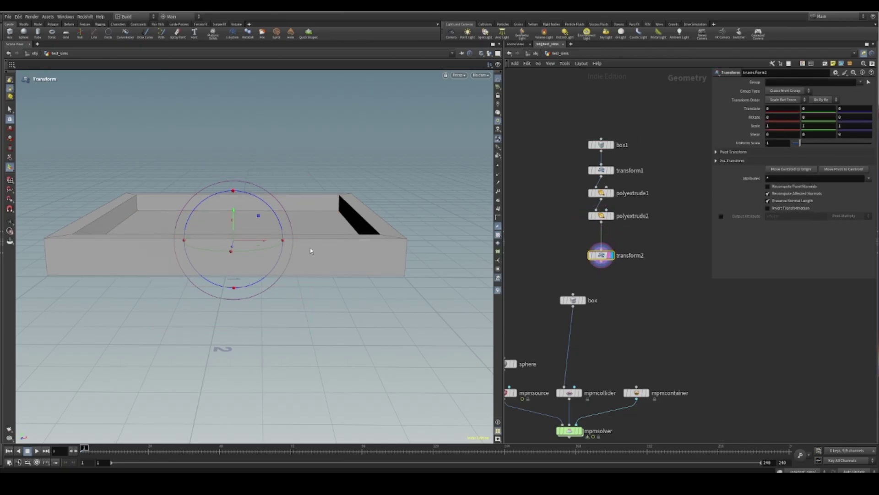
# - Scale the hollow box to about 2.52 in Y and lower it by about 0.02 in Y to rest on the grid
pyautogui.press('e')
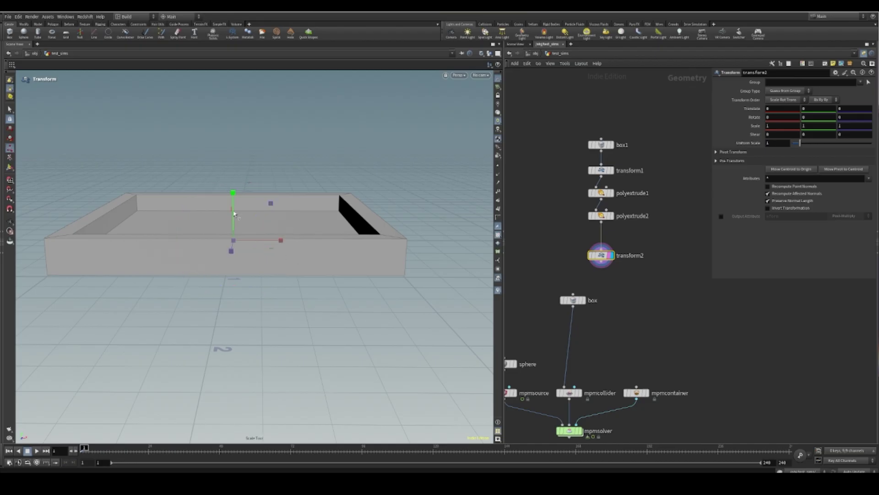
pyautogui.moveTo(232, 212); pyautogui.dragTo(231, 168)
pyautogui.hotkey('space', '2')
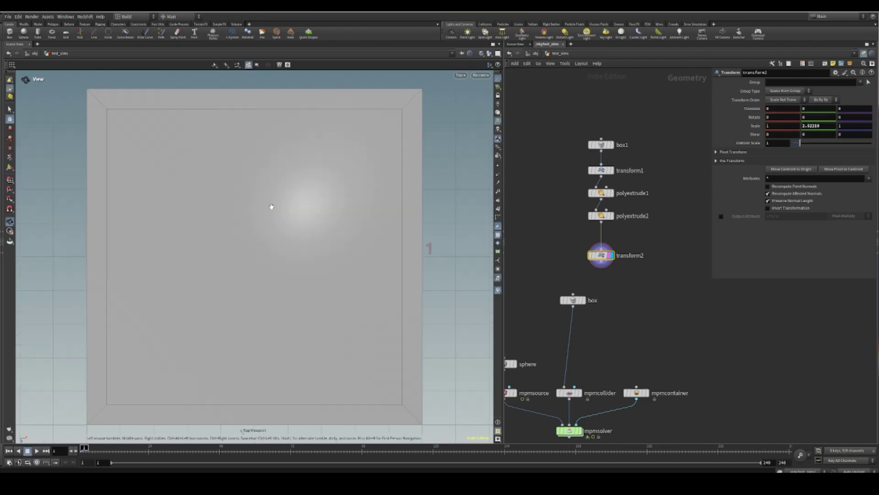
pyautogui.hotkey('space', '3')
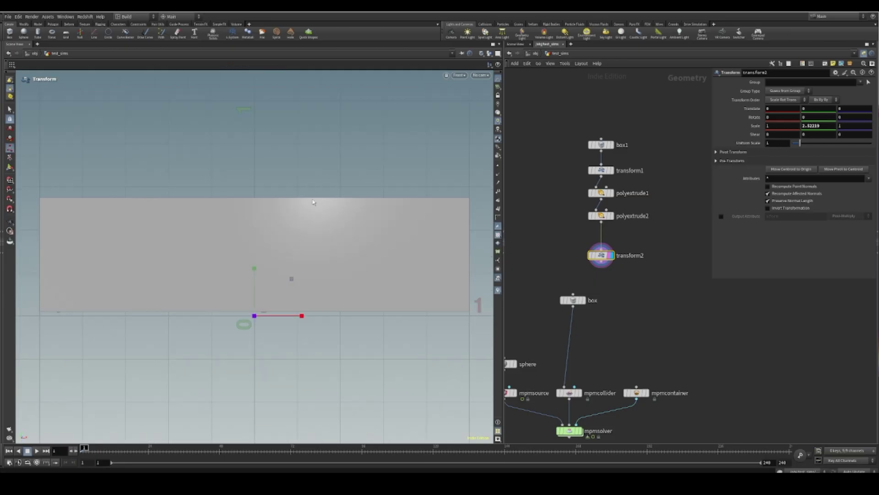
pyautogui.scroll(-1, 298, 216)
pyautogui.press('t')
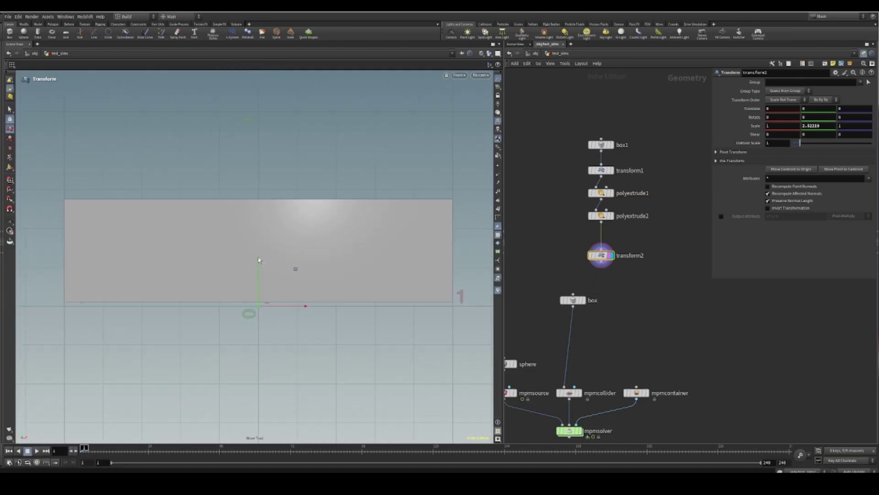
pyautogui.moveTo(259, 260); pyautogui.dragTo(261, 267)
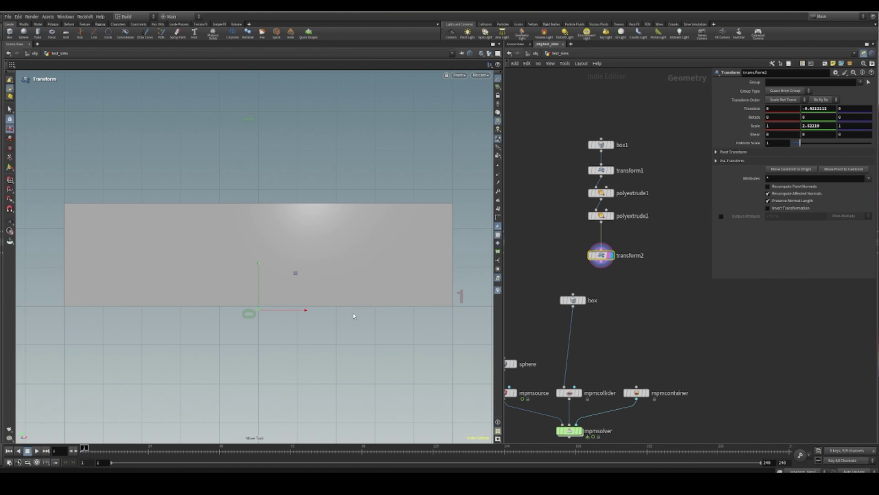
pyautogui.press('Escape')
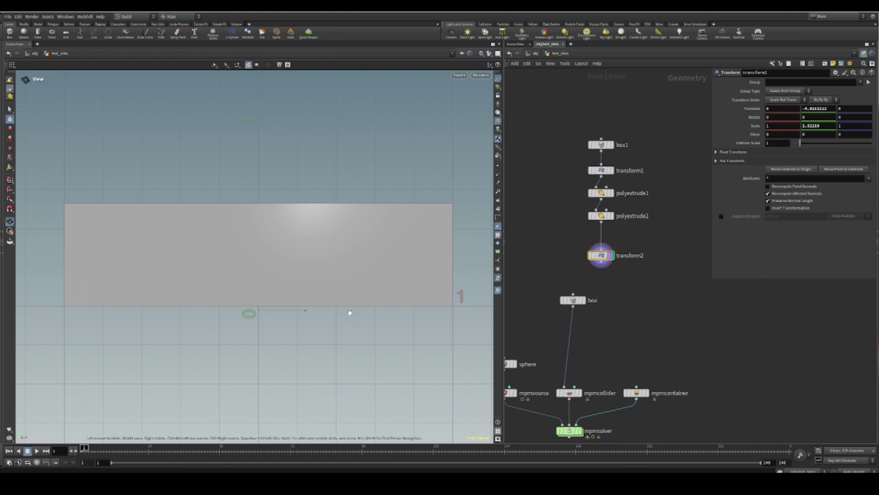
pyautogui.hotkey('space', '1')
pyautogui.keyDown('alt'); pyautogui.moveTo(306, 203); pyautogui.dragTo(332, 198); pyautogui.keyUp('alt')
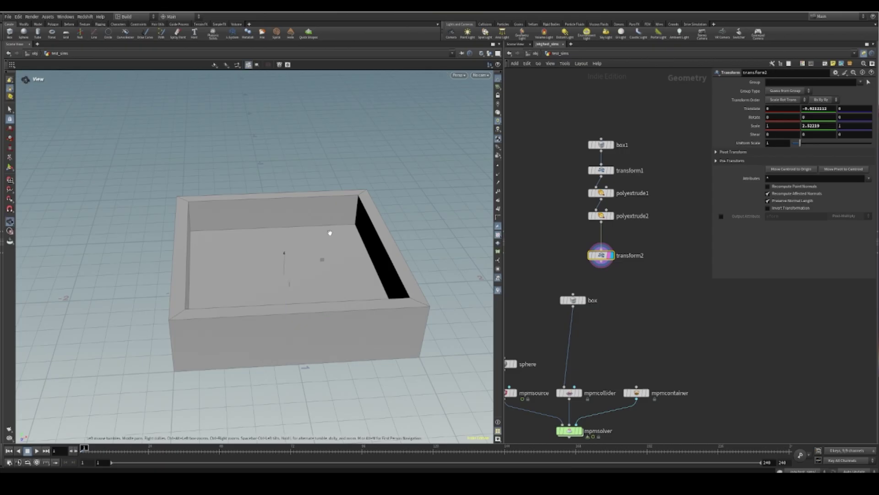
pyautogui.keyDown('alt'); pyautogui.moveTo(310, 227); pyautogui.dragTo(269, 181, button='middle'); pyautogui.keyUp('alt')
pyautogui.moveTo(289, 232)
pyautogui.keyDown('alt'); pyautogui.mouseDown()
pyautogui.moveTo(308, 267)
pyautogui.moveTo(300, 237)
pyautogui.mouseUp(); pyautogui.keyUp('alt')
# - Save the scene and wire the last Transform node into the MPM collider in place of the old box
pyautogui.moveTo(648, 295); pyautogui.dragTo(668, 193, button='middle')
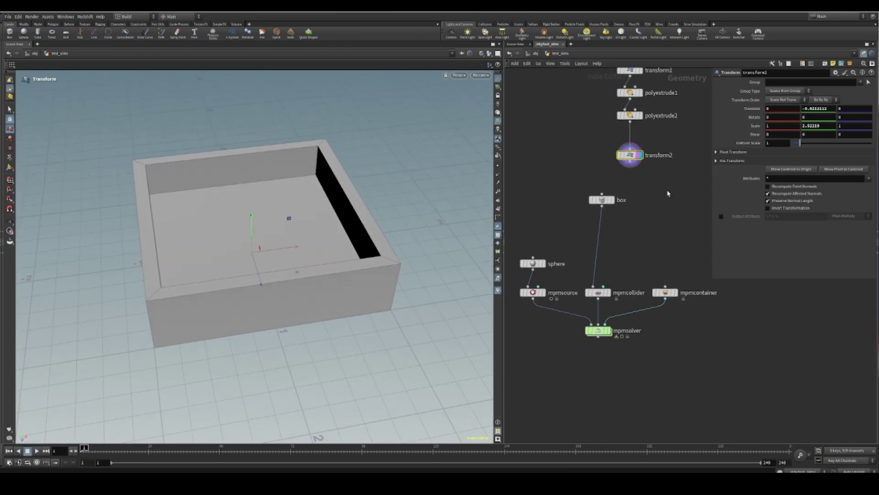
pyautogui.moveTo(572, 158); pyautogui.dragTo(549, 199, button='middle')
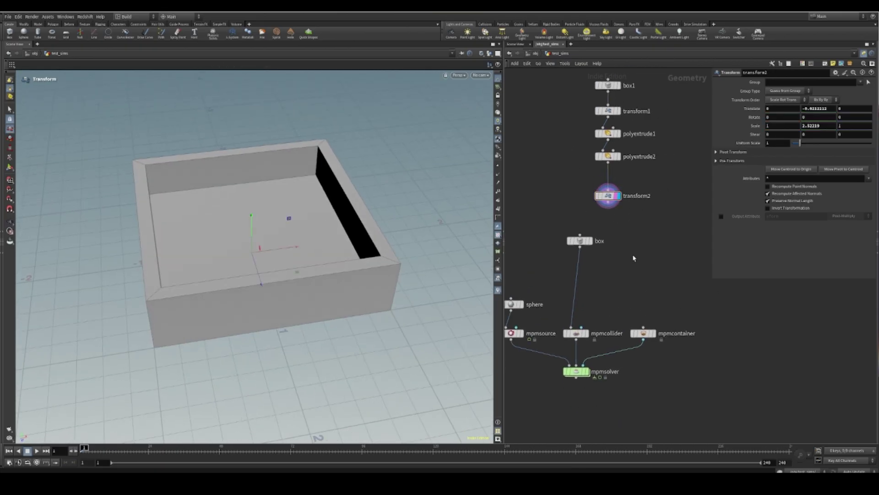
pyautogui.hotkey('ctrl', 's')
pyautogui.moveTo(628, 253); pyautogui.dragTo(674, 287, button='middle')
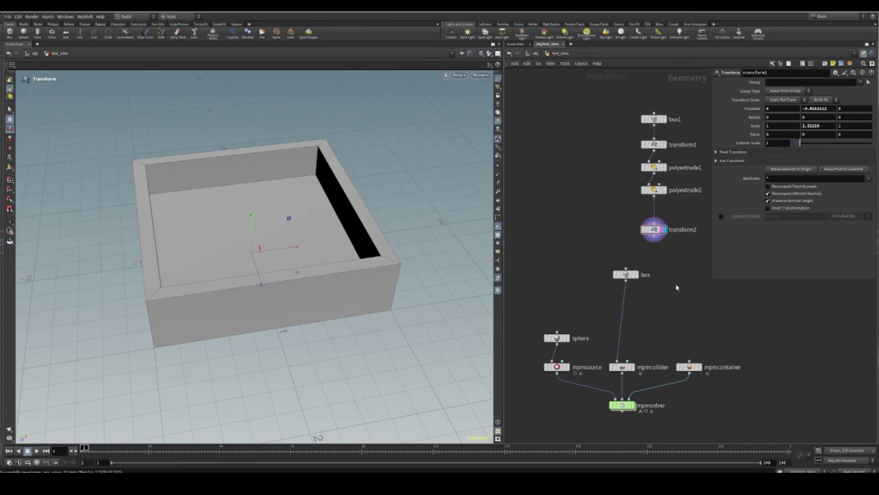
pyautogui.click(656, 238)
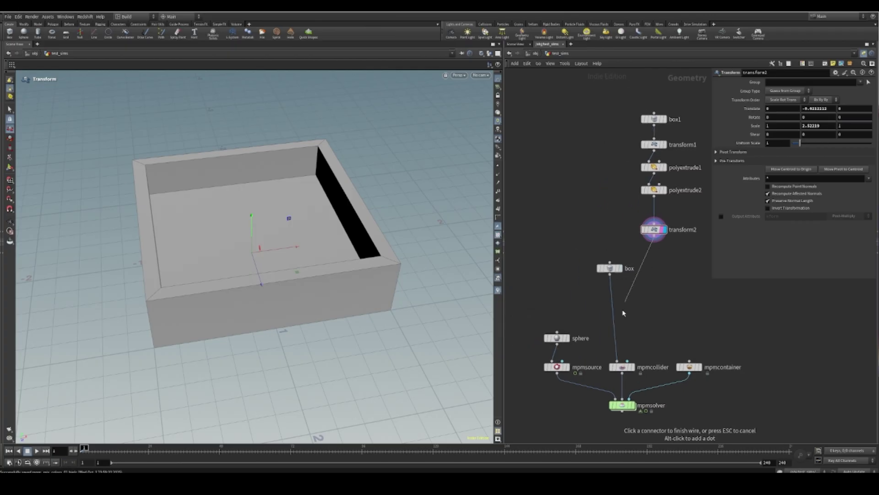
pyautogui.click(616, 360)
pyautogui.moveTo(656, 261); pyautogui.dragTo(650, 206, button='middle')
pyautogui.scroll(1, 644, 315)
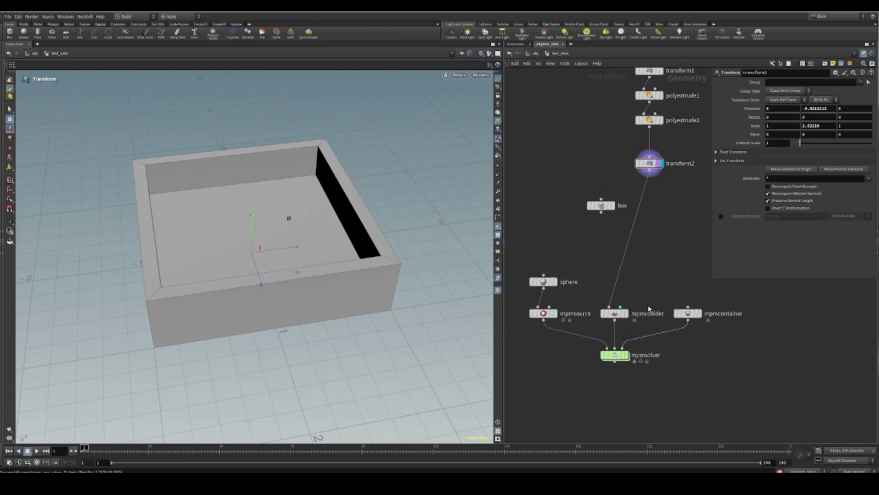
# - Move the MPM collider node up, display it, and toggle its voxel size override on and off to compare the collision surface
pyautogui.moveTo(614, 313); pyautogui.dragTo(619, 282)
pyautogui.click(633, 282)
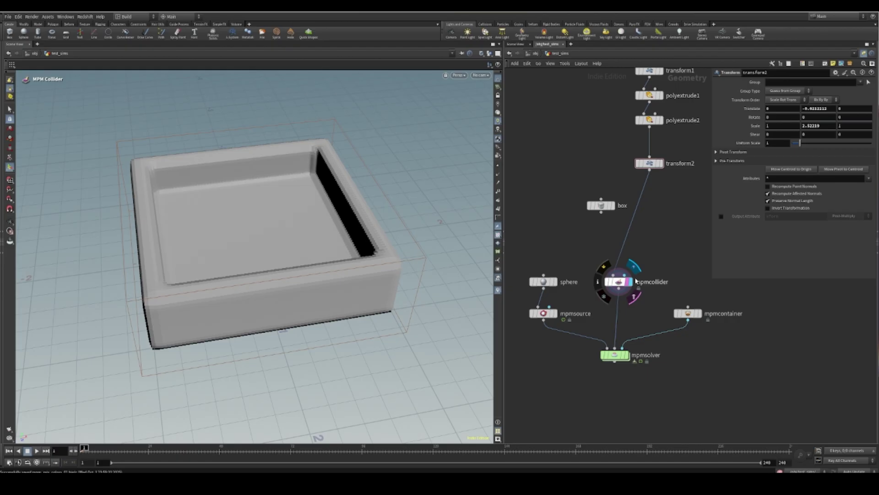
pyautogui.click(620, 282)
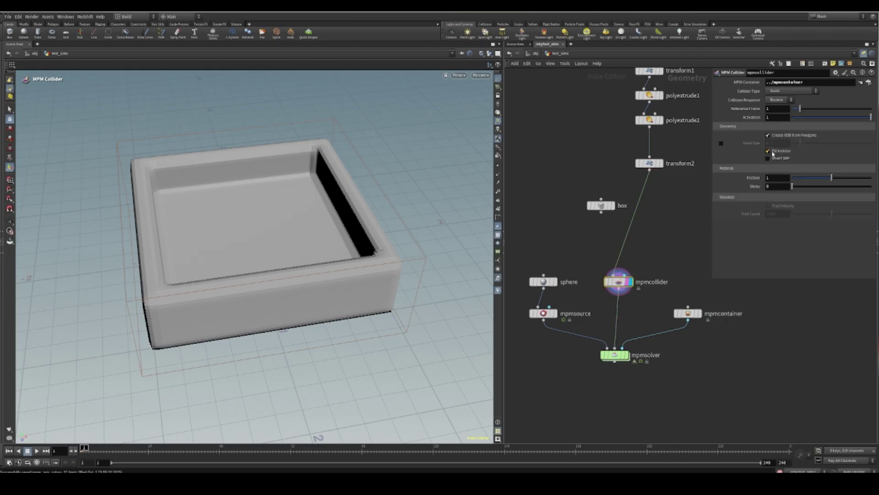
pyautogui.click(721, 144)
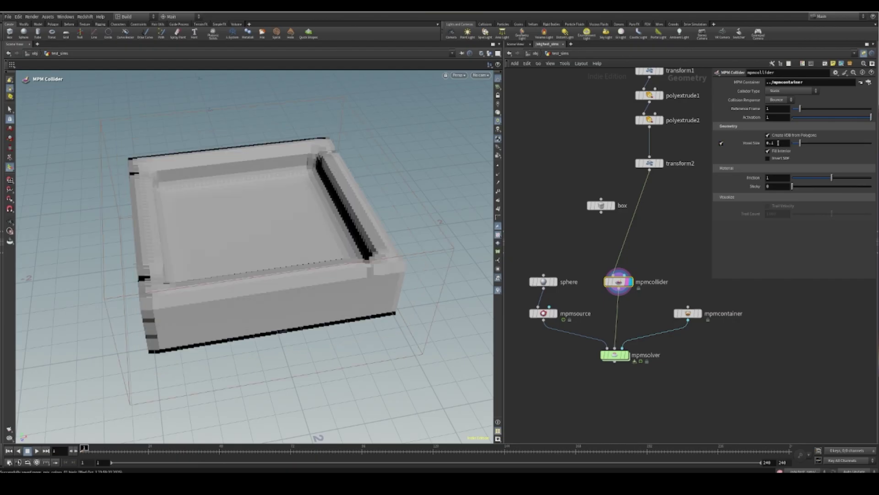
pyautogui.click(721, 144)
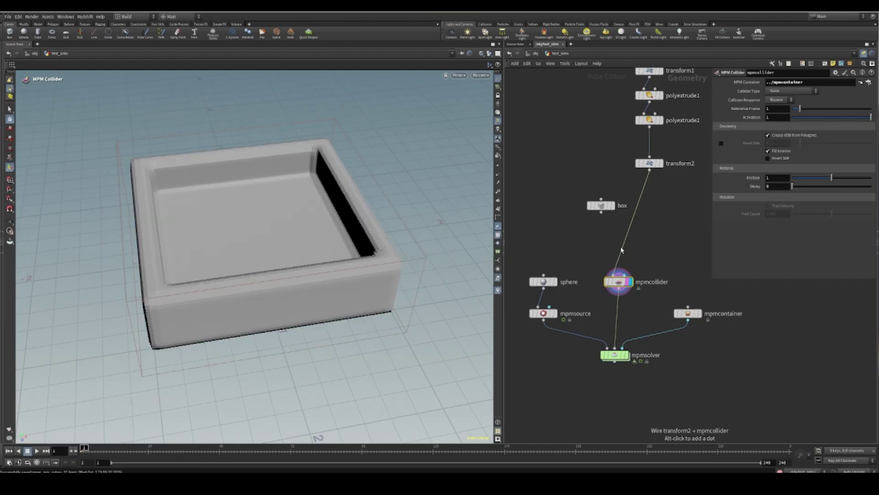
# - Delete the old box and sphere nodes from the network
pyautogui.moveTo(641, 240); pyautogui.dragTo(686, 206, button='middle')
pyautogui.moveTo(614, 216); pyautogui.dragTo(615, 278, button='middle')
pyautogui.moveTo(589, 310); pyautogui.dragTo(568, 193)
pyautogui.moveTo(620, 207); pyautogui.dragTo(651, 240)
pyautogui.press('Delete')
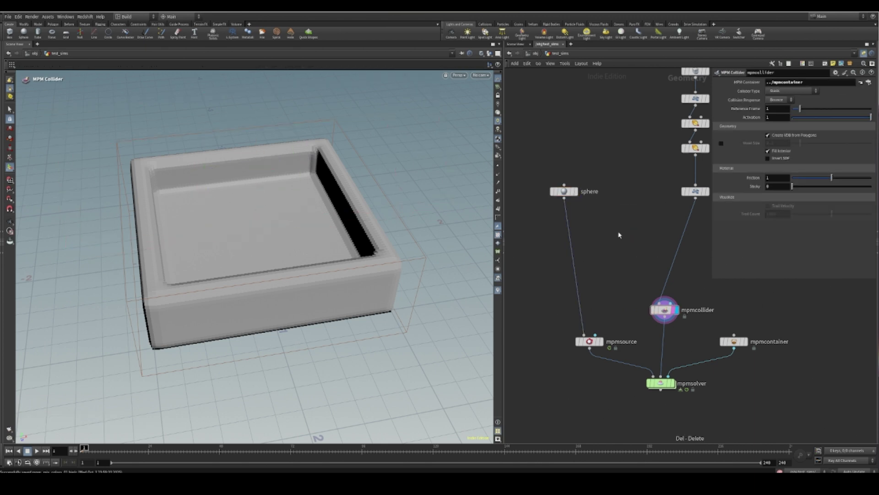
pyautogui.moveTo(552, 165); pyautogui.dragTo(590, 212)
pyautogui.press('Delete')
# - Add a new Sphere node above the MPM source and append a Transform node to it
pyautogui.press('Tab')
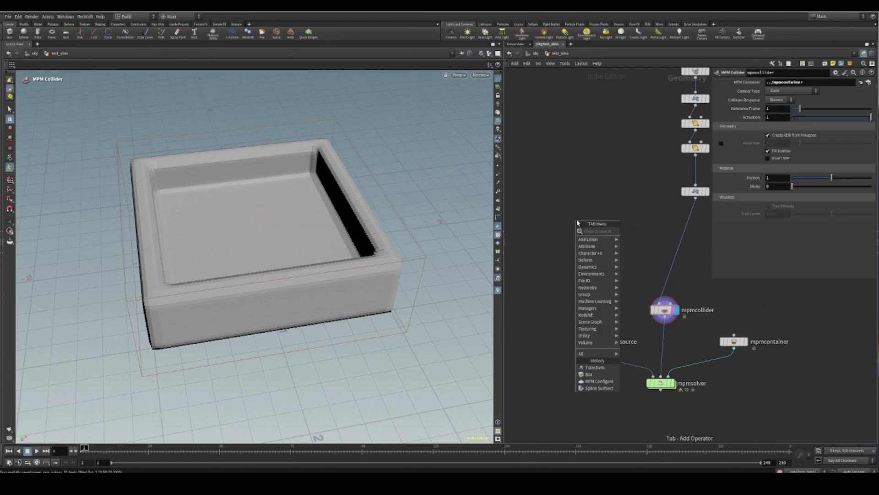
pyautogui.write('sph')
pyautogui.press('Return')
pyautogui.click(577, 222)
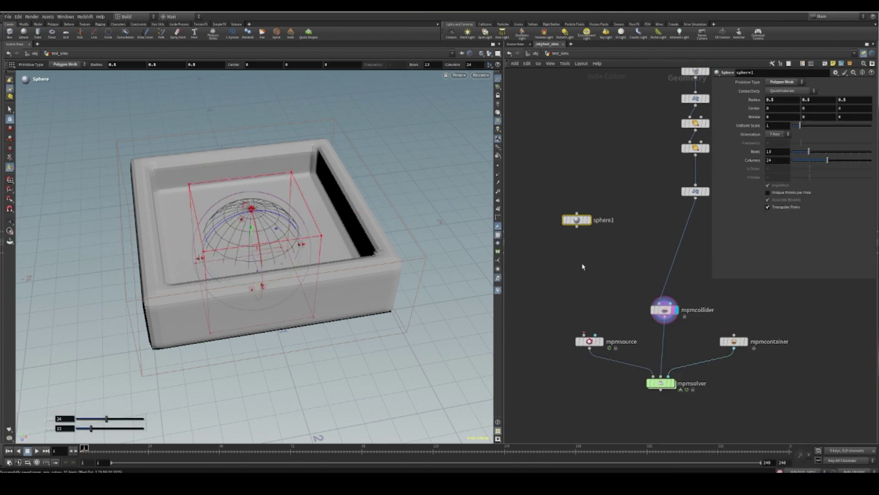
pyautogui.press('Tab')
pyautogui.write('tra')
pyautogui.click(665, 18)
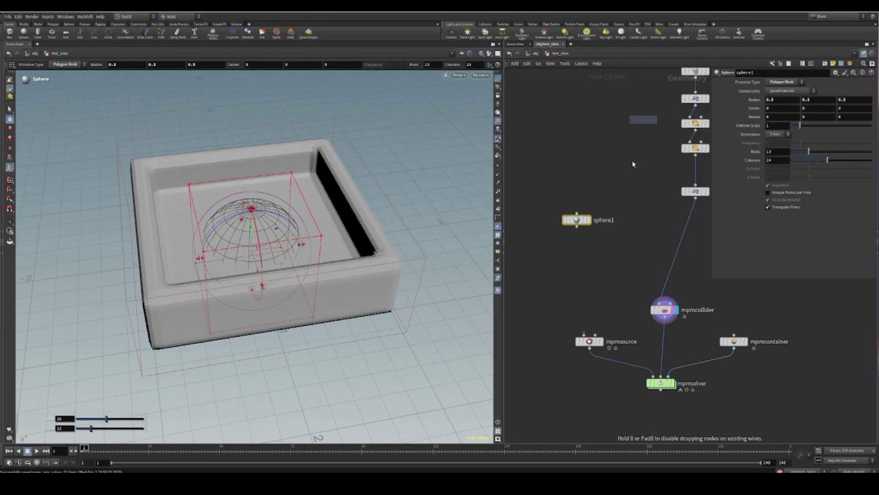
pyautogui.click(577, 250)
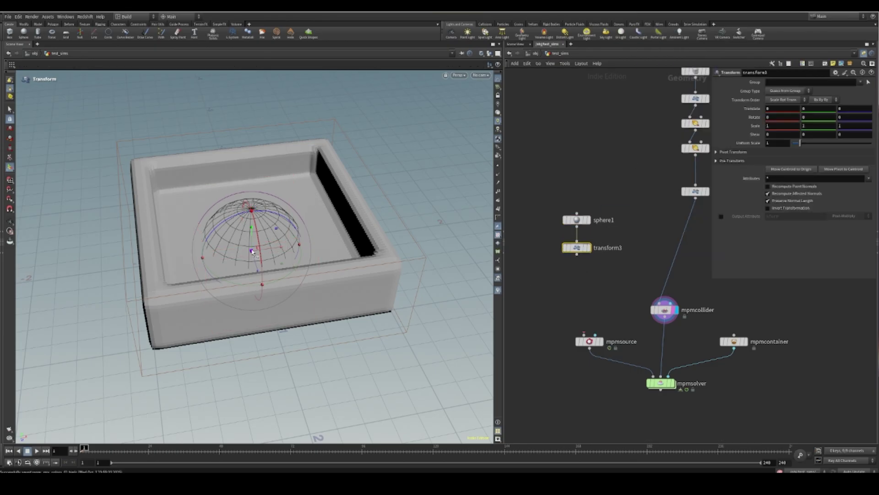
# - Raise the sphere by about 1.27 in Y above the hollow box and scale it uniformly to about 0.38
pyautogui.keyDown('alt'); pyautogui.moveTo(252, 251); pyautogui.dragTo(239, 102); pyautogui.keyUp('alt')
pyautogui.keyDown('alt'); pyautogui.moveTo(265, 124); pyautogui.dragTo(229, 229, button='right'); pyautogui.keyUp('alt')
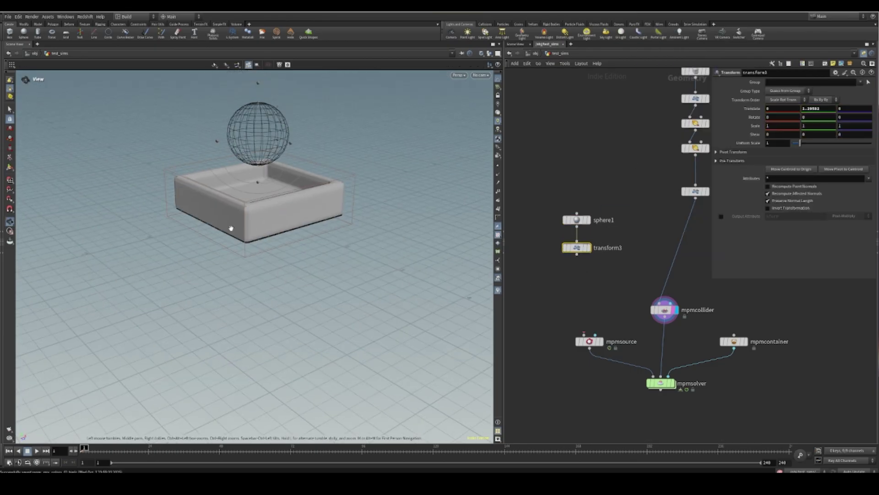
pyautogui.keyDown('alt'); pyautogui.moveTo(229, 230); pyautogui.dragTo(257, 275, button='middle'); pyautogui.keyUp('alt')
pyautogui.keyDown('alt'); pyautogui.moveTo(257, 275); pyautogui.dragTo(285, 291); pyautogui.keyUp('alt')
pyautogui.keyDown('alt'); pyautogui.moveTo(285, 292); pyautogui.dragTo(288, 259, button='middle'); pyautogui.keyUp('alt')
pyautogui.keyDown('alt'); pyautogui.moveTo(289, 259); pyautogui.dragTo(297, 179, button='right'); pyautogui.keyUp('alt')
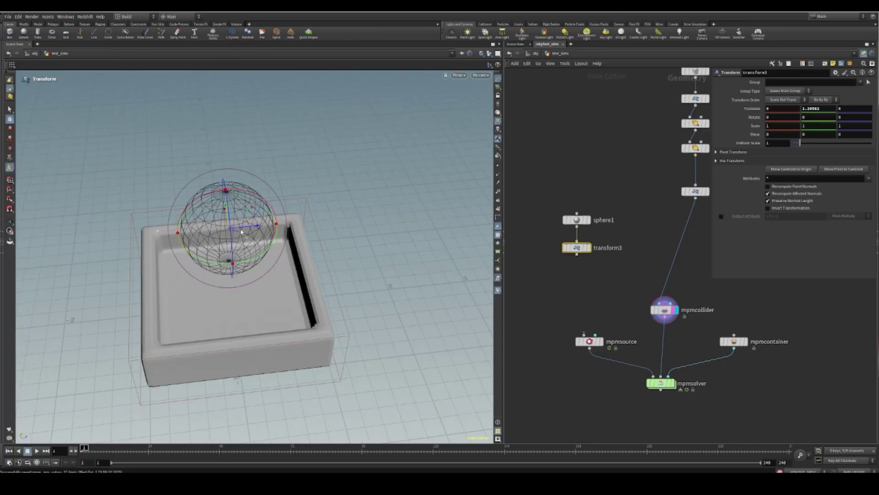
pyautogui.press('e')
pyautogui.moveTo(228, 228)
pyautogui.mouseDown()
pyautogui.moveTo(197, 226)
pyautogui.moveTo(236, 234)
pyautogui.moveTo(218, 234)
pyautogui.mouseUp()
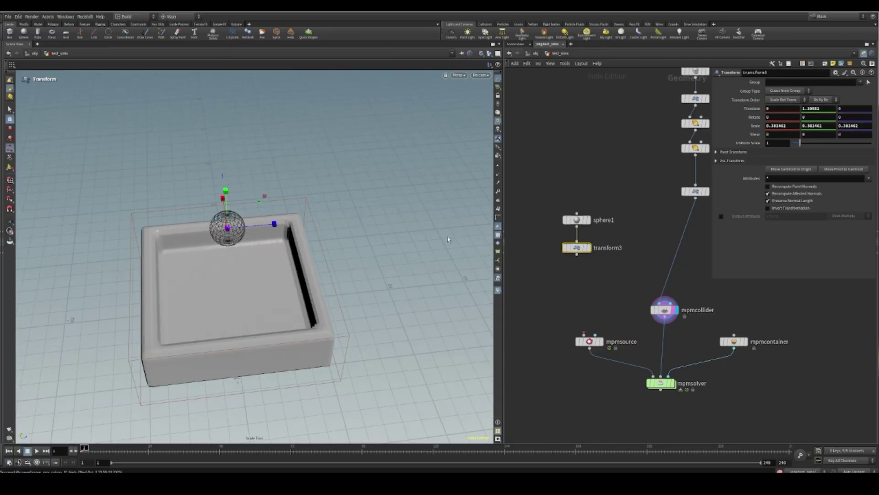
# - Wire the sphere's Transform node into the MPM source, reposition the source below it, and display it
pyautogui.moveTo(624, 189); pyautogui.dragTo(598, 80, button='middle')
pyautogui.click(539, 185)
pyautogui.moveTo(550, 151); pyautogui.dragTo(546, 193)
pyautogui.moveTo(594, 166); pyautogui.dragTo(529, 231)
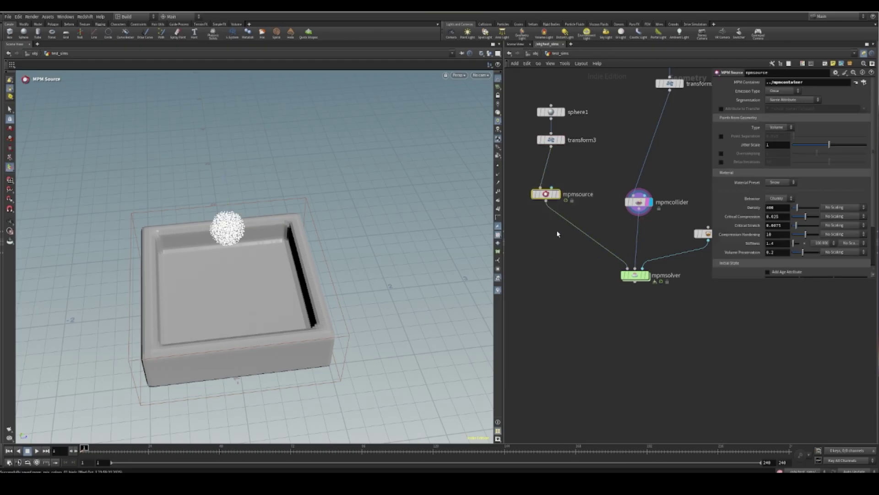
pyautogui.click(557, 194)
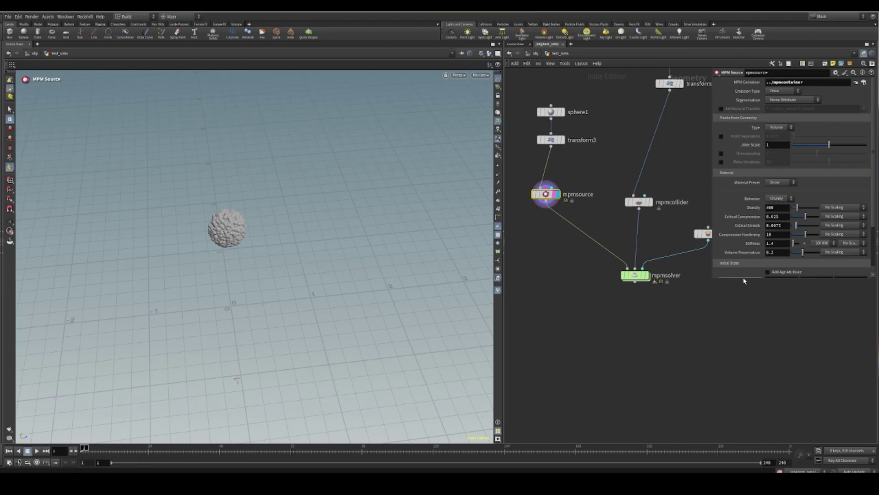
# - Set the MPM source's material preset to Water
pyautogui.moveTo(743, 278); pyautogui.dragTo(743, 381)
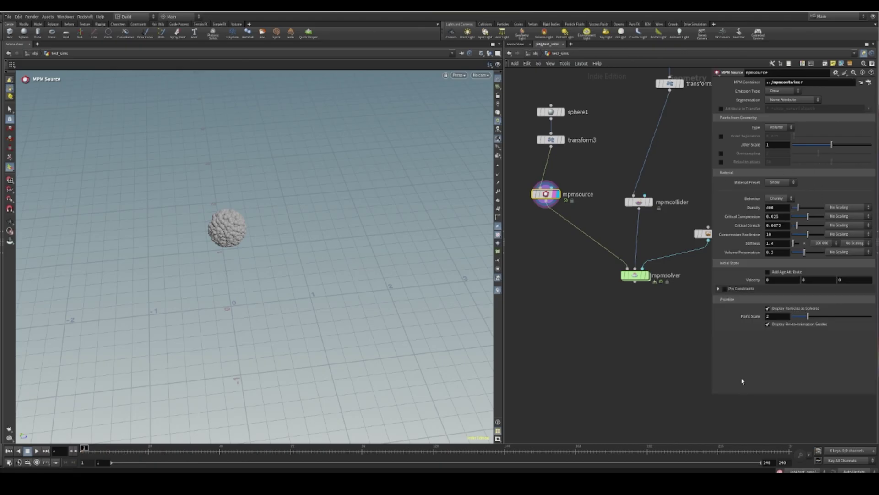
pyautogui.click(781, 182)
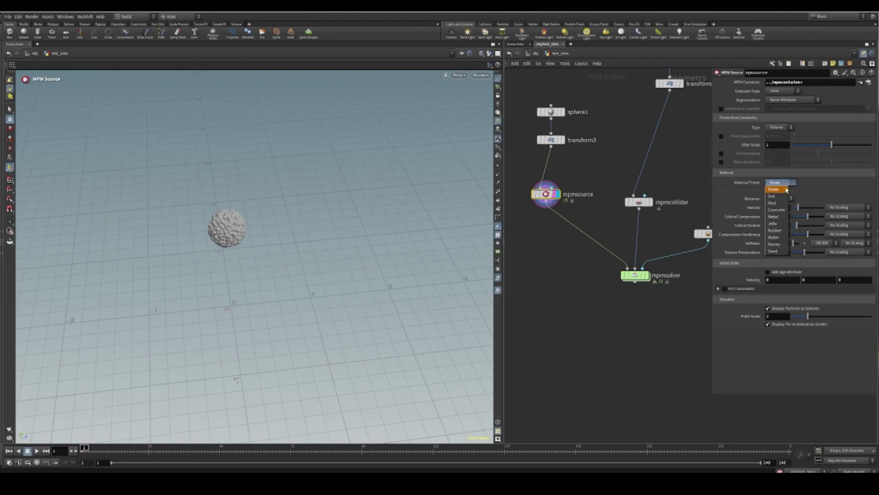
pyautogui.click(780, 238)
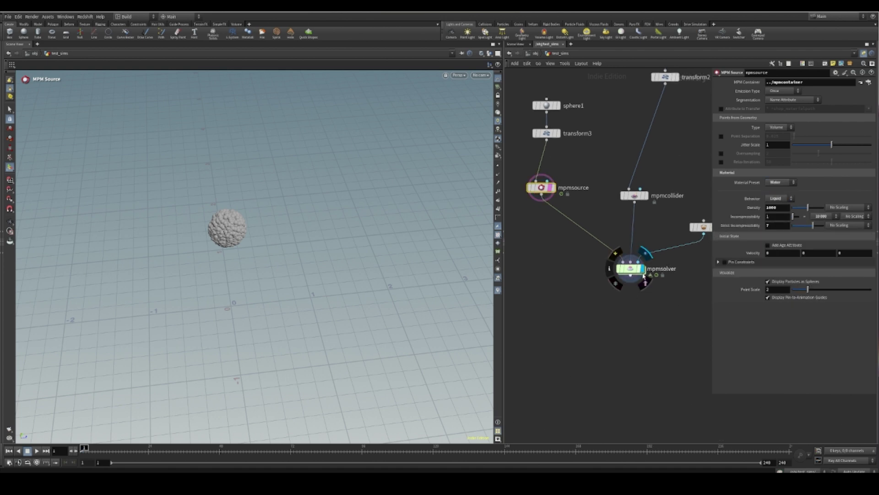
# - Display the MPM solver, play the water simulation from a closer side view, and return to the first frame
pyautogui.click(643, 269)
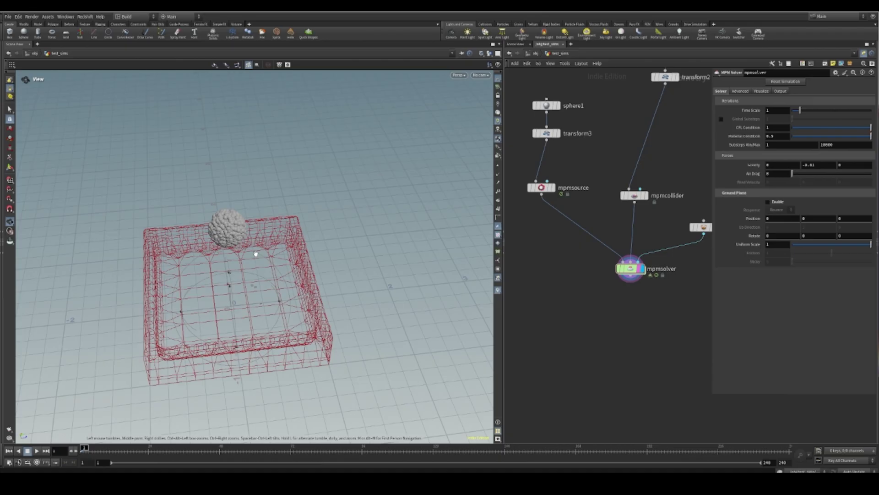
pyautogui.keyDown('alt'); pyautogui.moveTo(255, 253); pyautogui.dragTo(253, 214); pyautogui.keyUp('alt')
pyautogui.keyDown('alt'); pyautogui.moveTo(253, 214); pyautogui.dragTo(255, 241, button='right'); pyautogui.keyUp('alt')
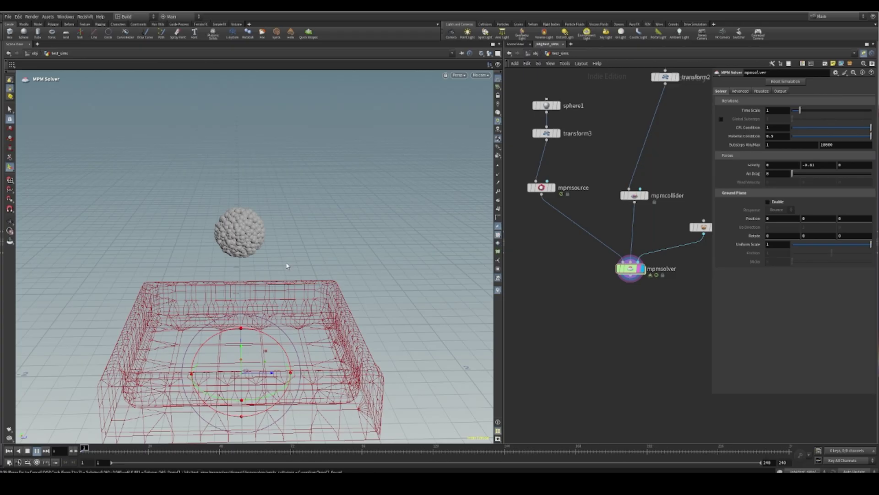
pyautogui.press('Escape')
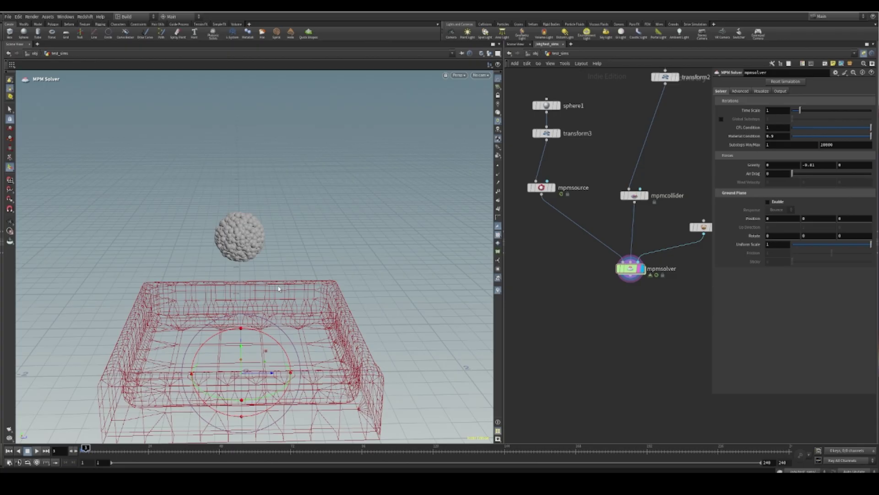
pyautogui.click(36, 451)
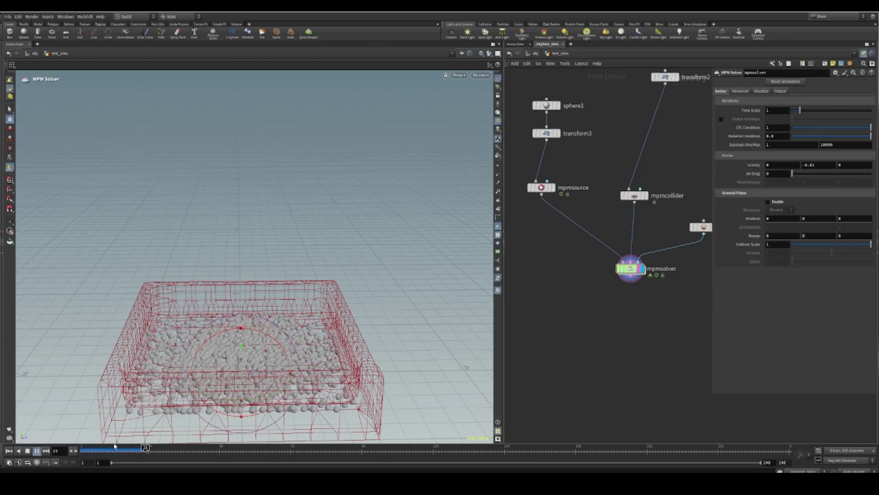
pyautogui.moveTo(145, 453); pyautogui.dragTo(63, 430)
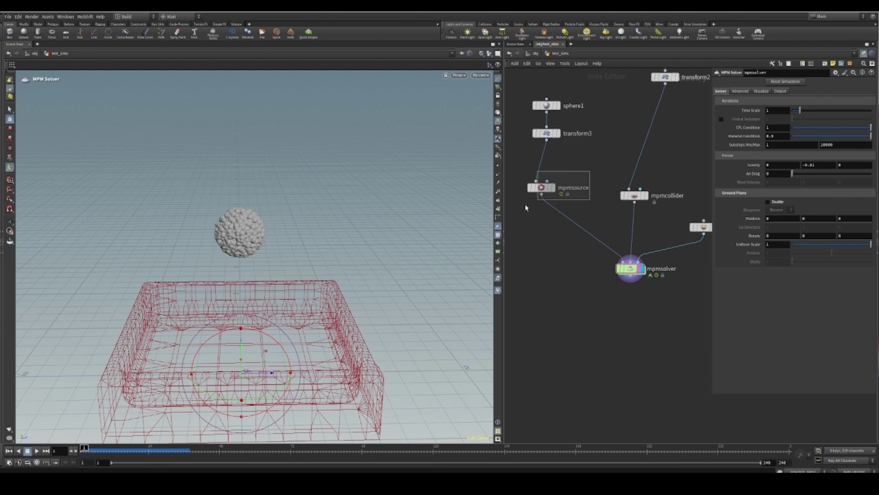
# - Set the MPM source's emission type to Continuous, play the simulation, and return to the first frame
pyautogui.moveTo(525, 208); pyautogui.dragTo(536, 255)
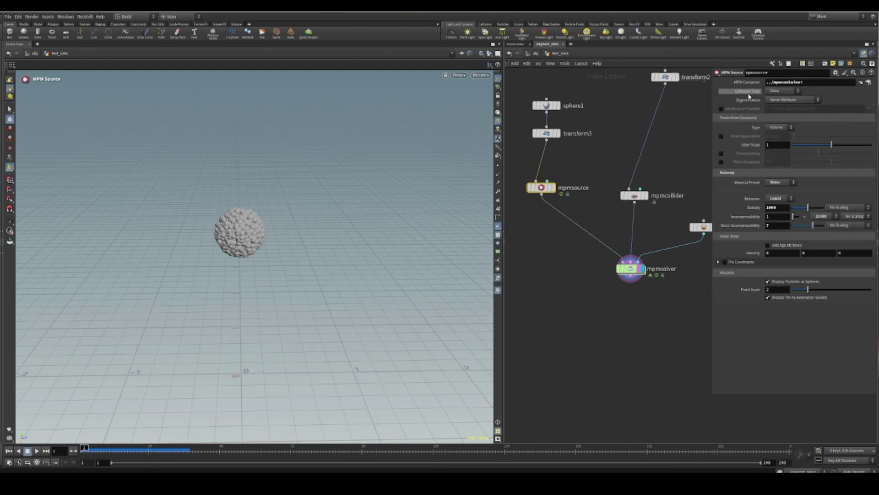
pyautogui.click(780, 104)
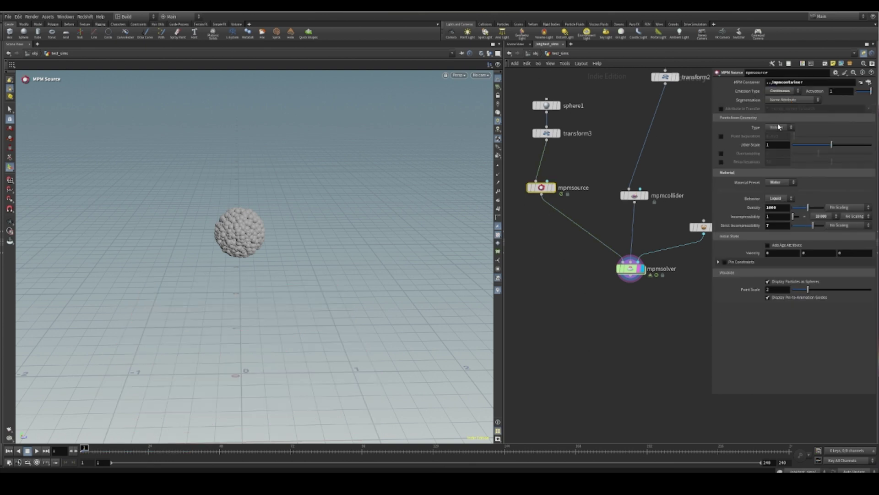
pyautogui.click(562, 292)
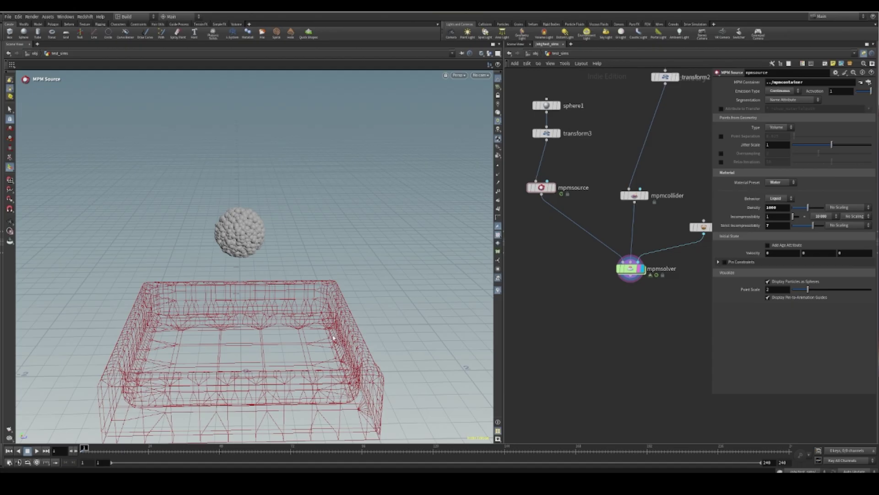
pyautogui.click(37, 451)
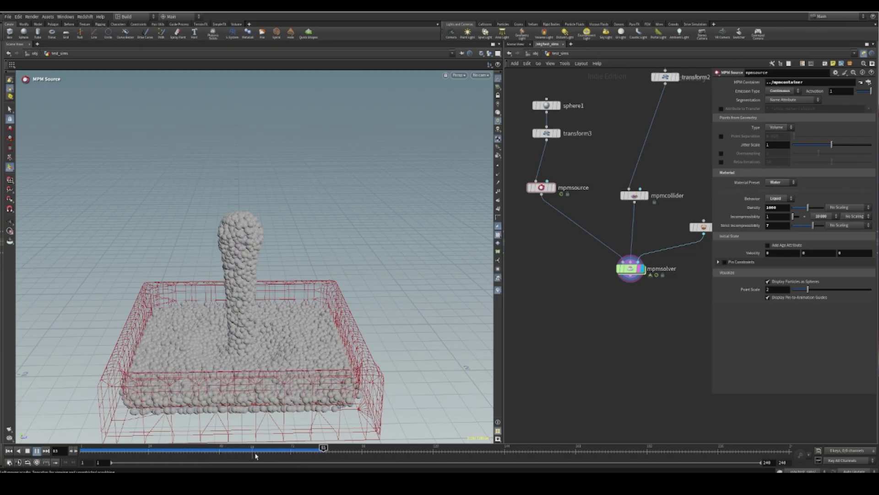
pyautogui.moveTo(251, 451); pyautogui.dragTo(34, 426)
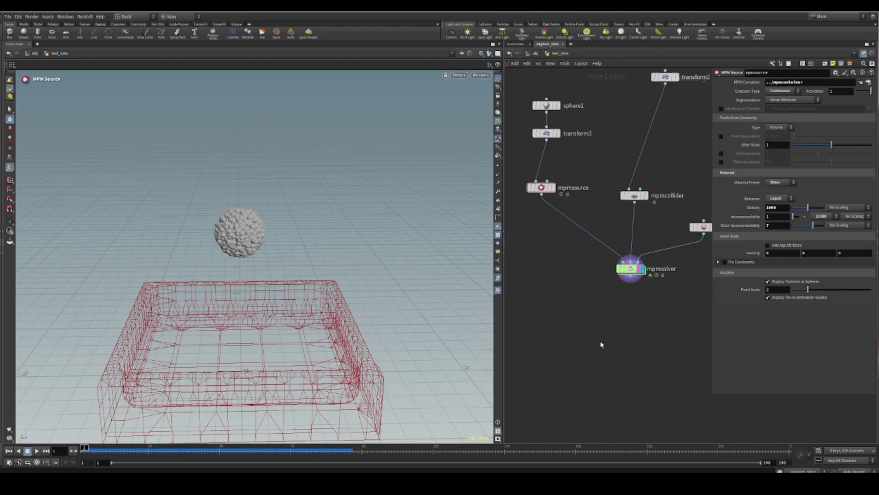
# - Spread out the sphere, its Transform node and the MPM source in the network, away from the solver
pyautogui.scroll(-3, 601, 344)
pyautogui.moveTo(563, 242); pyautogui.dragTo(567, 236)
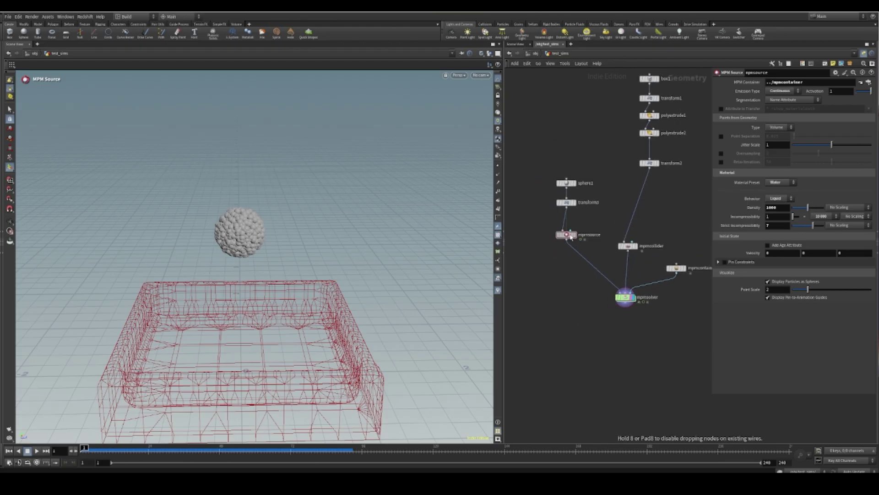
pyautogui.moveTo(592, 344); pyautogui.dragTo(591, 302, button='middle')
pyautogui.press('Escape')
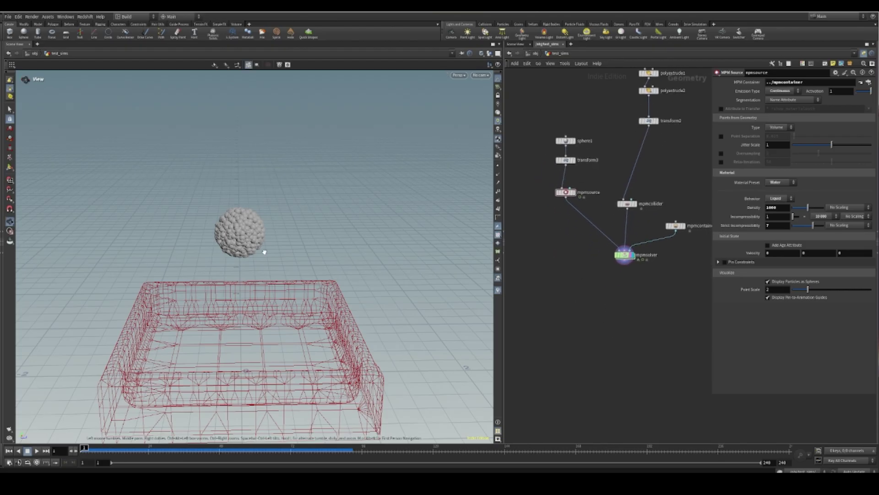
pyautogui.moveTo(320, 298); pyautogui.dragTo(288, 320)
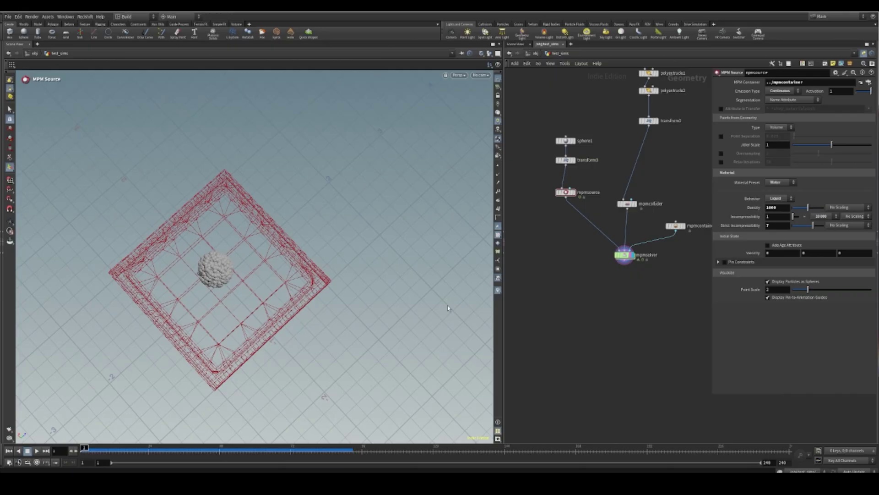
pyautogui.moveTo(591, 286); pyautogui.dragTo(686, 364, button='middle')
pyautogui.moveTo(634, 190); pyautogui.dragTo(620, 267)
pyautogui.moveTo(608, 181); pyautogui.dragTo(600, 203)
pyautogui.click(621, 223)
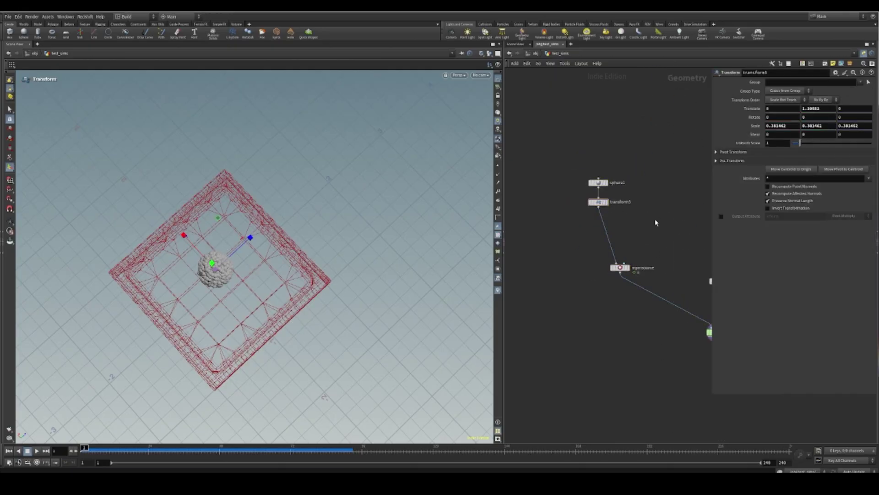
# - Display the tray's final Transform node and enlarge the tray to about 1.83 in X and 1.84 in Z
pyautogui.moveTo(673, 209); pyautogui.dragTo(567, 207, button='middle')
pyautogui.click(635, 196)
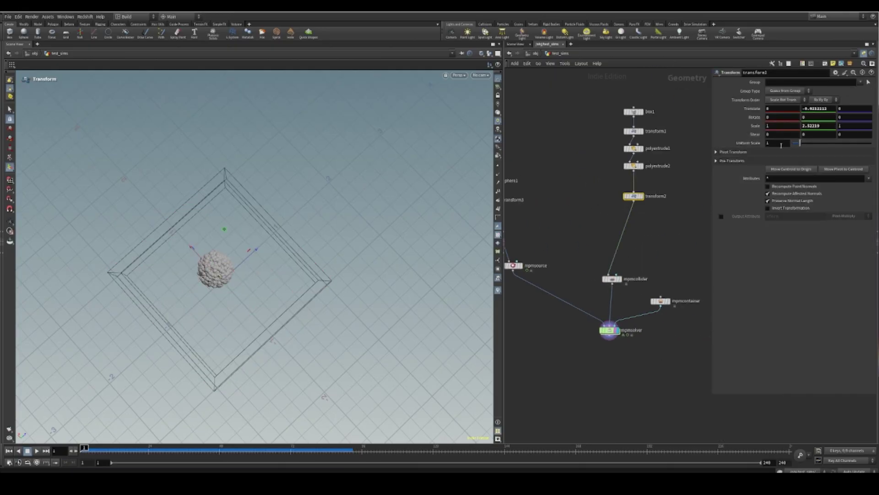
pyautogui.click(643, 197)
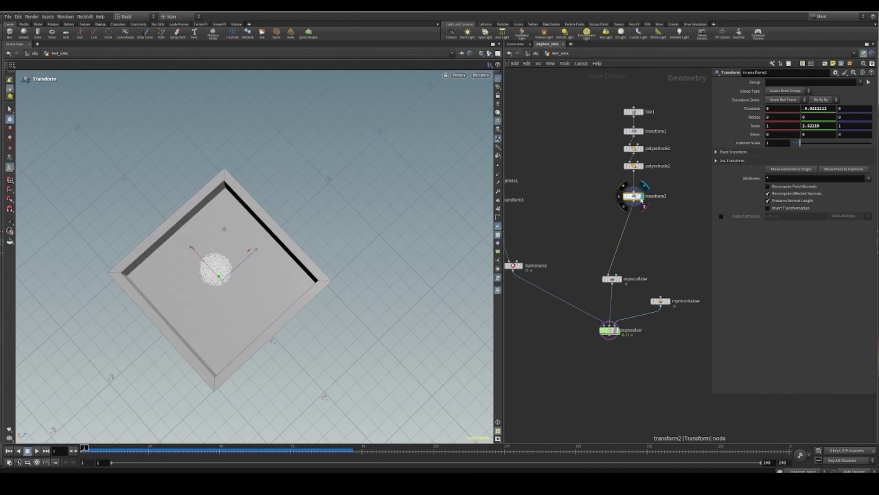
pyautogui.moveTo(191, 249); pyautogui.dragTo(163, 218)
pyautogui.moveTo(257, 250); pyautogui.dragTo(290, 225)
# - Display the sphere's Transform node and move it together with the sphere node farther from the MPM source
pyautogui.moveTo(524, 228); pyautogui.dragTo(609, 180, button='middle')
pyautogui.scroll(3, 609, 180)
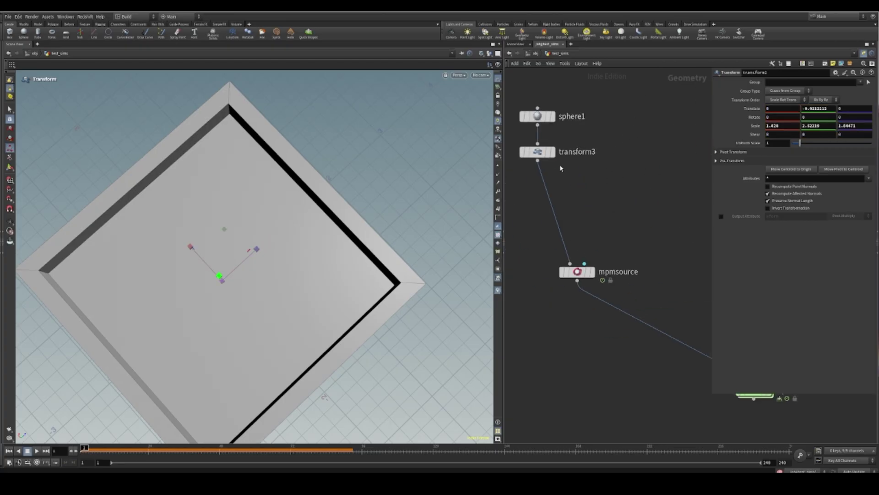
pyautogui.click(553, 152)
pyautogui.click(544, 151)
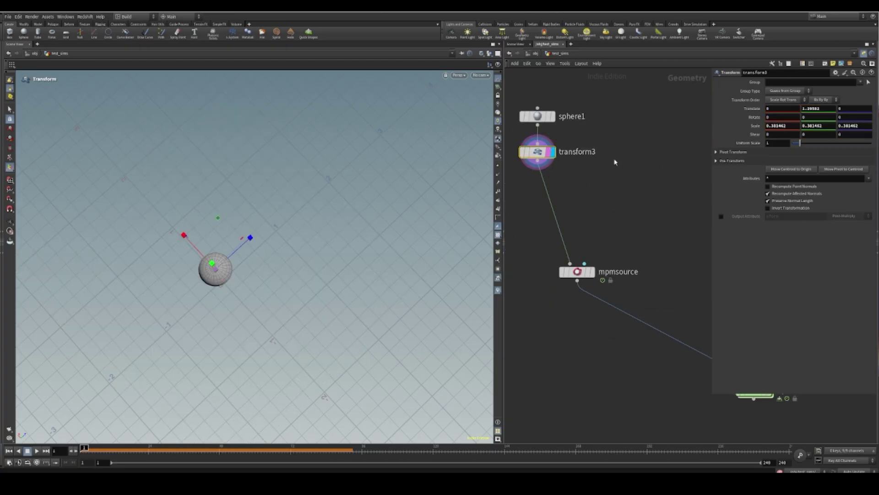
pyautogui.moveTo(638, 123); pyautogui.dragTo(650, 188, button='middle')
pyautogui.scroll(-4, 650, 187)
pyautogui.moveTo(565, 142); pyautogui.dragTo(632, 228)
pyautogui.moveTo(609, 200); pyautogui.dragTo(592, 194)
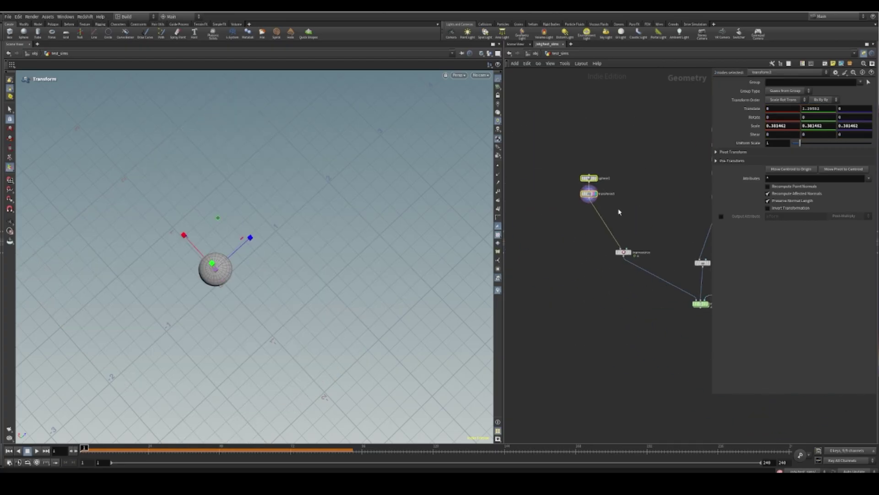
# - Duplicate the sphere's Transform node beside the original and offset the copy about 0.68 in Z
pyautogui.scroll(3, 628, 199)
pyautogui.click(596, 209)
pyautogui.moveTo(555, 201); pyautogui.dragTo(643, 234, button='middle')
pyautogui.keyDown('alt'); pyautogui.moveTo(645, 223); pyautogui.dragTo(567, 219); pyautogui.keyUp('alt')
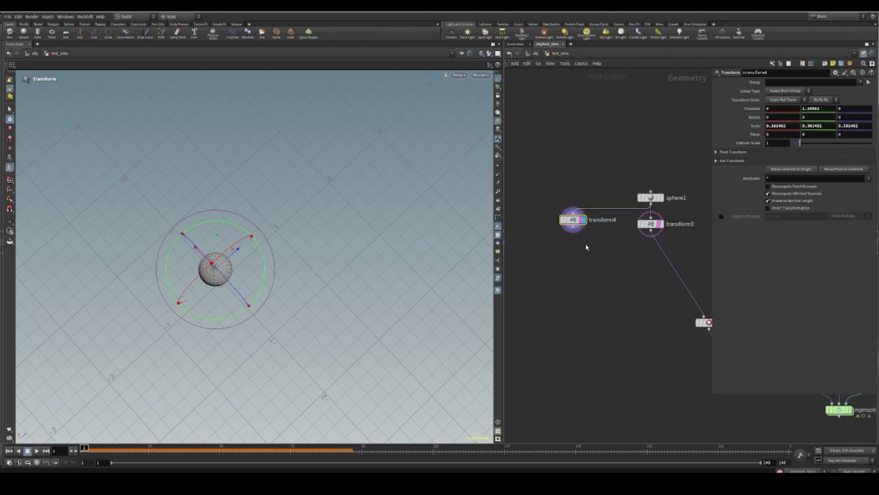
pyautogui.moveTo(235, 261); pyautogui.dragTo(276, 209)
# - Duplicate the new Transform node once more and offset this third sphere about -0.65 in X
pyautogui.moveTo(602, 274); pyautogui.dragTo(669, 284, button='middle')
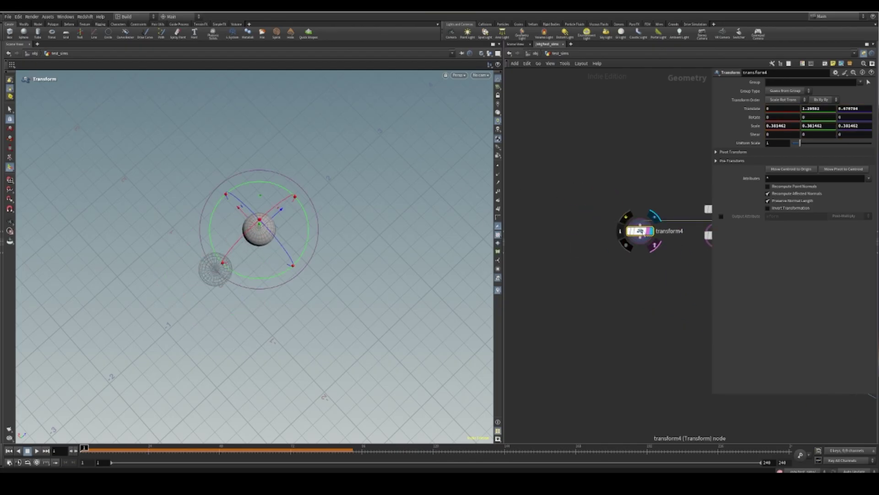
pyautogui.keyDown('alt'); pyautogui.moveTo(640, 230); pyautogui.dragTo(566, 230); pyautogui.keyUp('alt')
pyautogui.moveTo(236, 216); pyautogui.dragTo(293, 291)
pyautogui.press('Escape')
pyautogui.press('t')
# - Add a Merge node below the sphere's Transform nodes
pyautogui.moveTo(652, 305); pyautogui.dragTo(615, 272, button='middle')
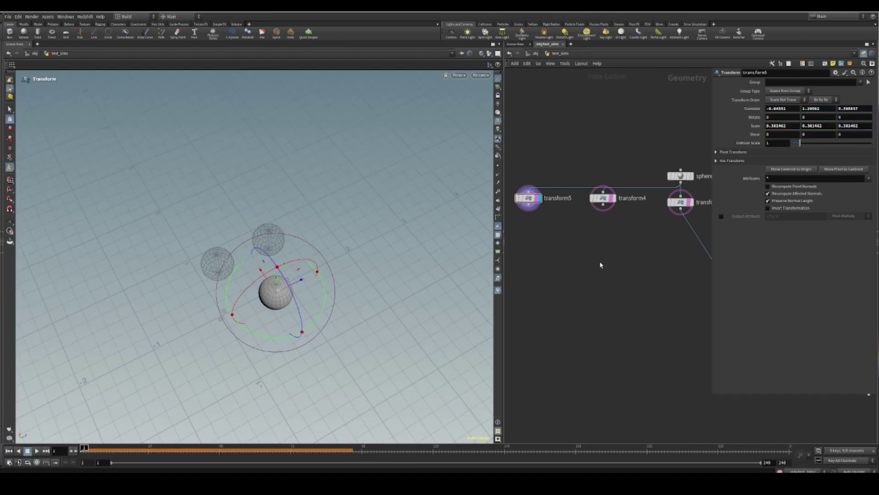
pyautogui.press('Tab')
pyautogui.write('merge')
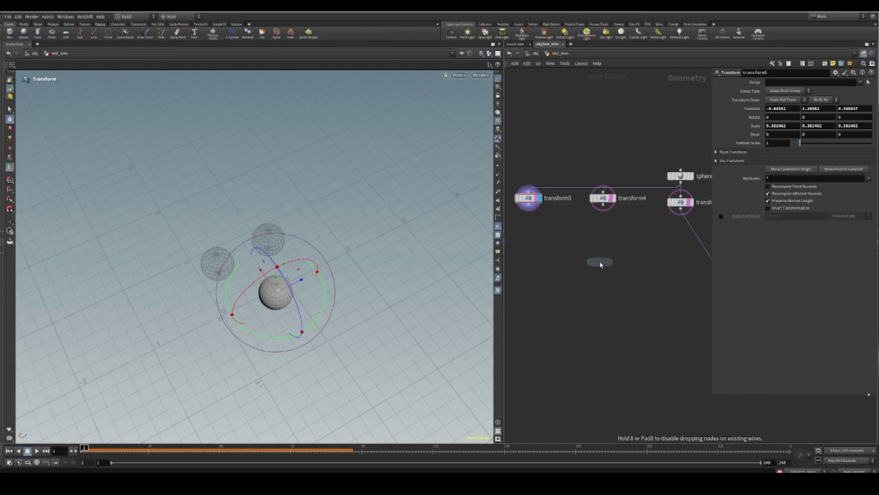
pyautogui.press('Return')
pyautogui.click(600, 260)
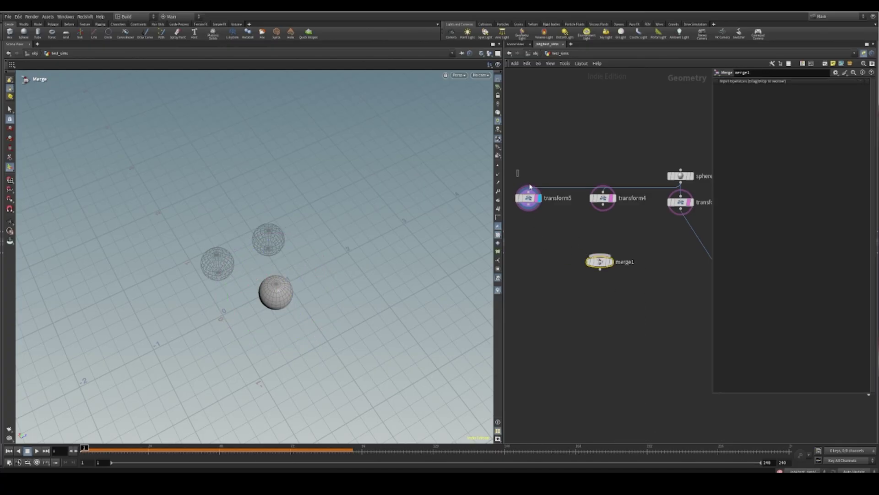
# - Wire the three sphere Transform nodes into the Merge, raise the sphere node above them, and display the merged result
pyautogui.moveTo(530, 187); pyautogui.dragTo(643, 229)
pyautogui.moveTo(680, 175); pyautogui.dragTo(663, 143)
pyautogui.moveTo(519, 169); pyautogui.dragTo(600, 255)
pyautogui.moveTo(634, 285); pyautogui.dragTo(639, 244, button='middle')
pyautogui.click(607, 254)
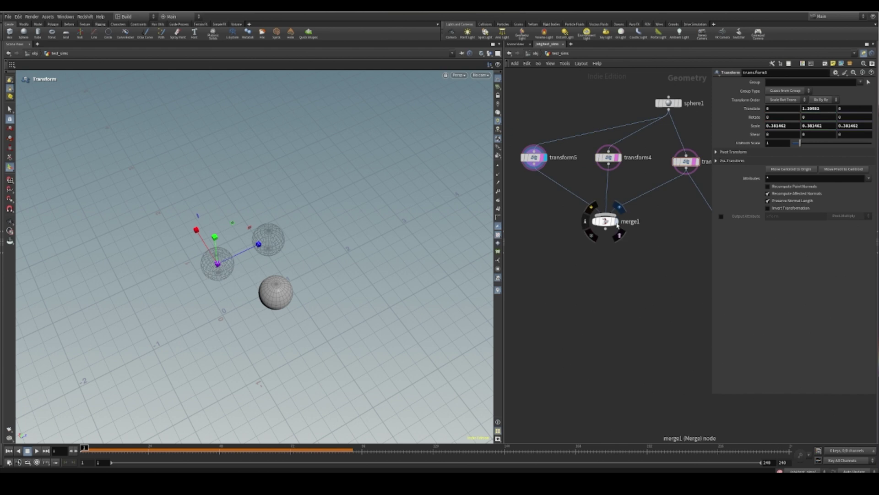
pyautogui.click(616, 223)
# - Append a Transform node after the Merge and display it
pyautogui.scroll(3, 603, 257)
pyautogui.press('Tab')
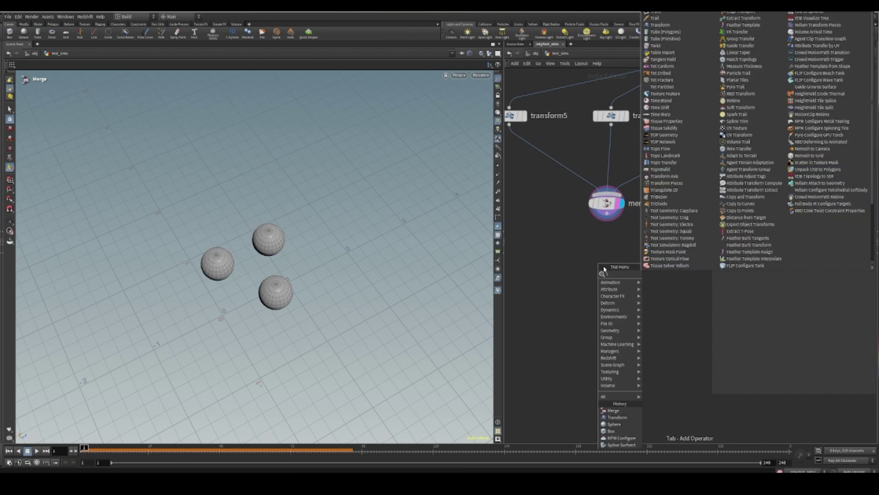
pyautogui.click(662, 19)
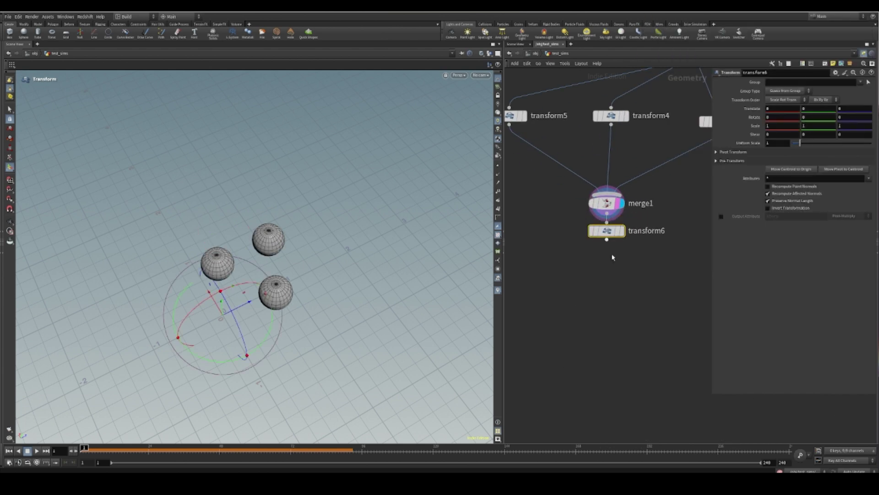
pyautogui.moveTo(608, 231); pyautogui.dragTo(608, 240)
pyautogui.click(625, 222)
pyautogui.click(625, 258)
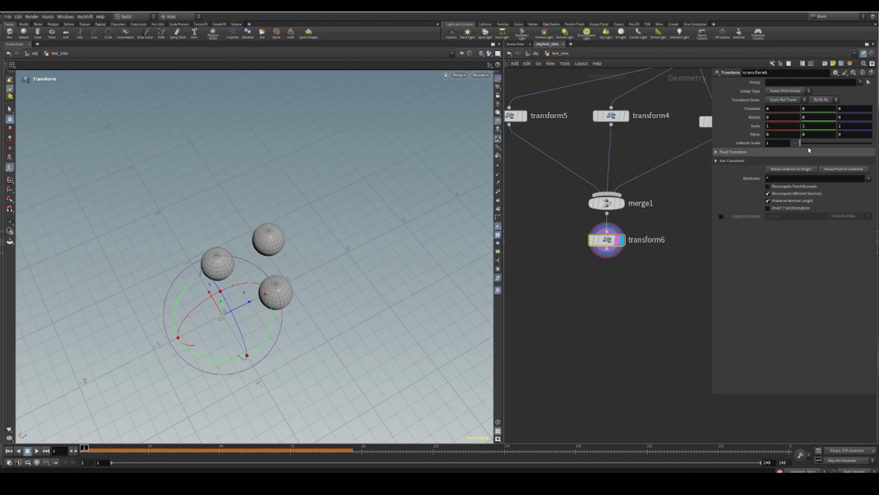
# - Set the merged spheres' Y rotation to the expression $F and scrub the timeline to check the spin
pyautogui.click(814, 117)
pyautogui.press('capslock')
pyautogui.write('$F')
pyautogui.click(640, 323)
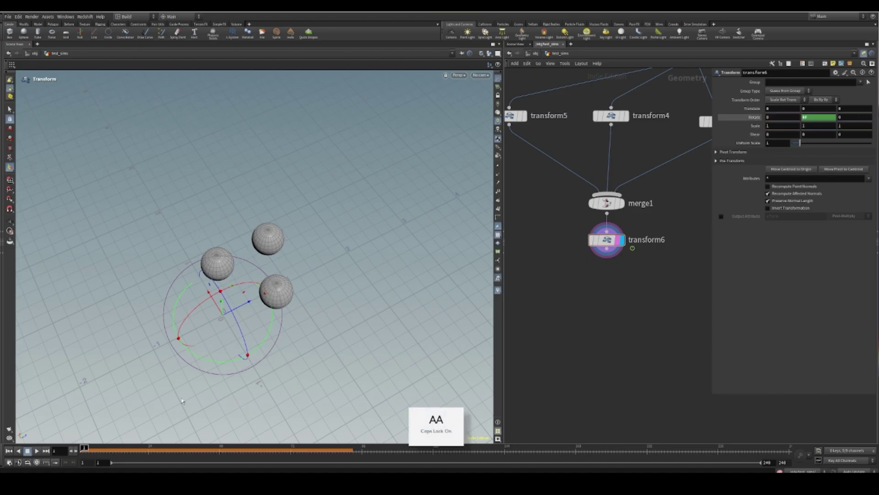
pyautogui.moveTo(105, 454); pyautogui.dragTo(5, 429)
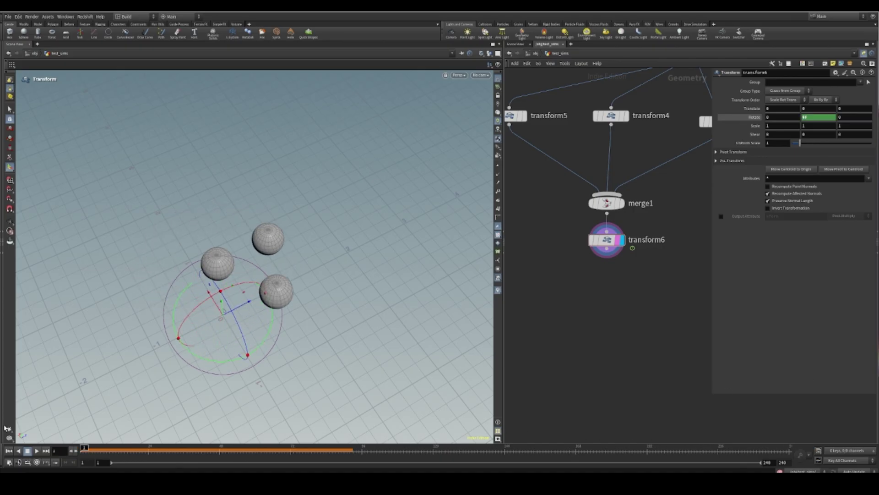
pyautogui.scroll(-1, 605, 310)
pyautogui.scroll(-3, 591, 298)
pyautogui.scroll(2, 595, 293)
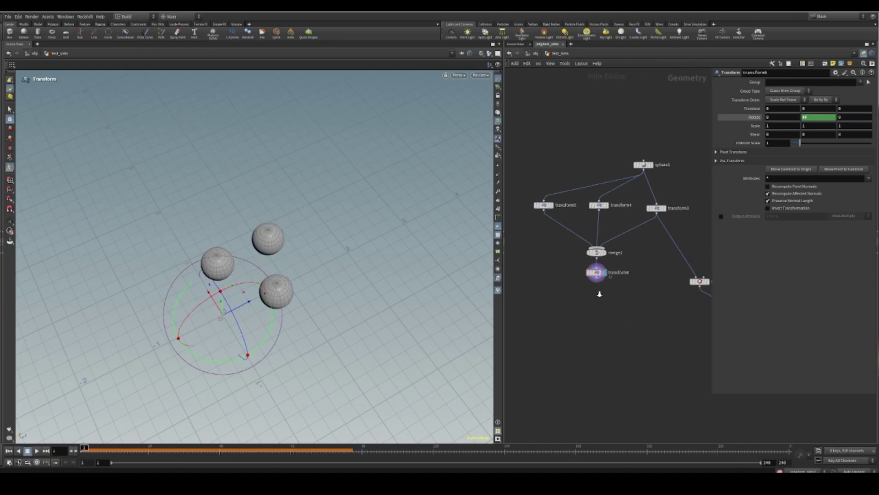
pyautogui.scroll(2, 613, 341)
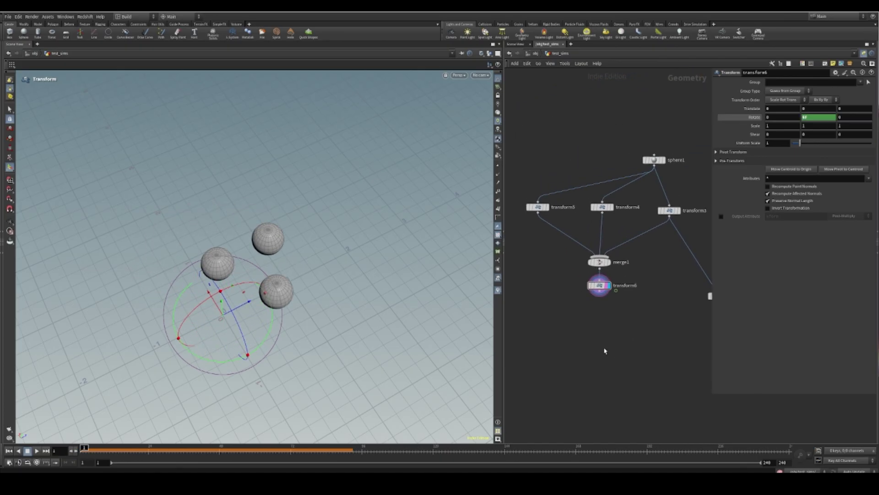
# - Move the rotating Transform between transform5 and the Merge, lower the Merge node, and rename the Transform as ROT
pyautogui.moveTo(600, 285); pyautogui.dragTo(557, 228)
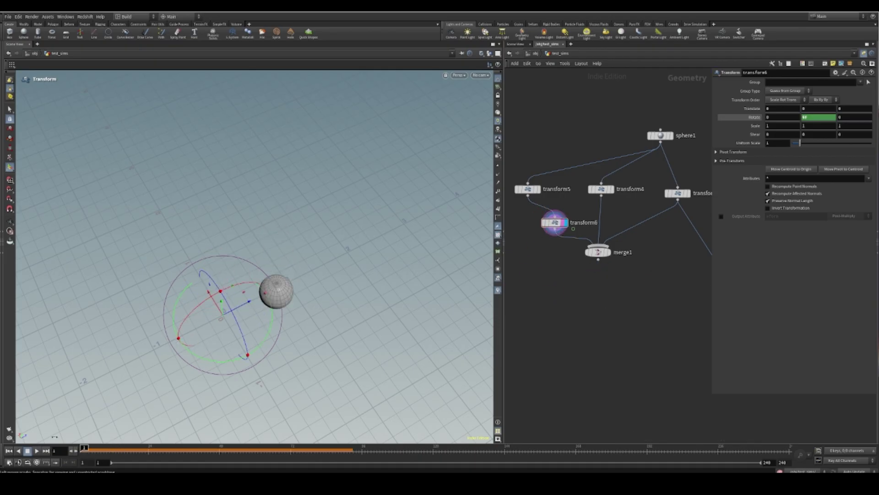
pyautogui.moveTo(603, 254); pyautogui.dragTo(593, 301)
pyautogui.moveTo(559, 226); pyautogui.dragTo(602, 236)
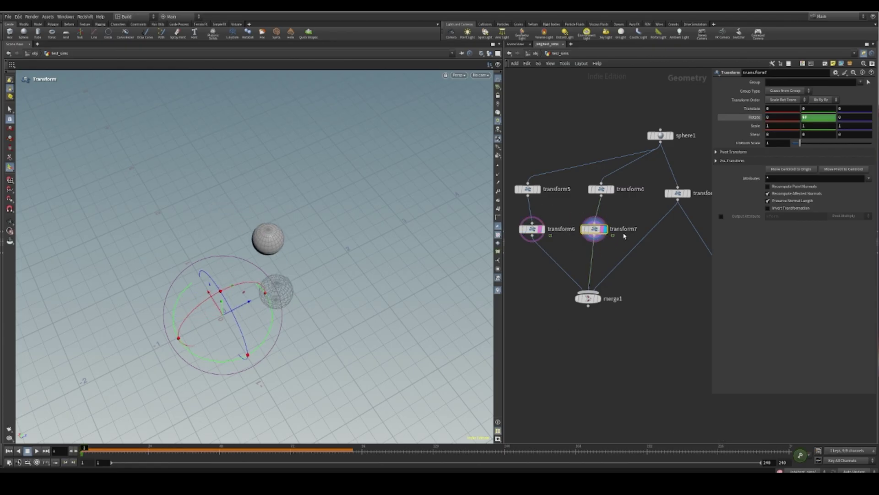
pyautogui.press('Delete')
pyautogui.moveTo(559, 235); pyautogui.dragTo(551, 243)
pyautogui.doubleClick(551, 239)
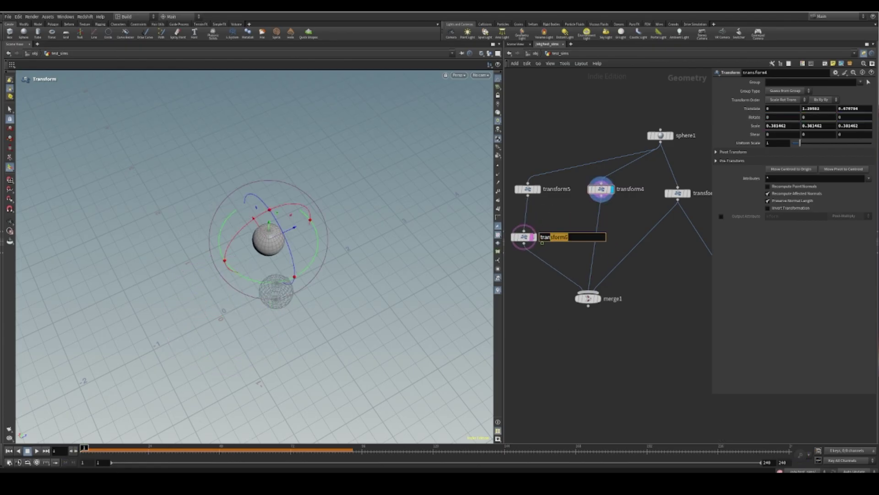
pyautogui.write('ROT')
pyautogui.press('Return')
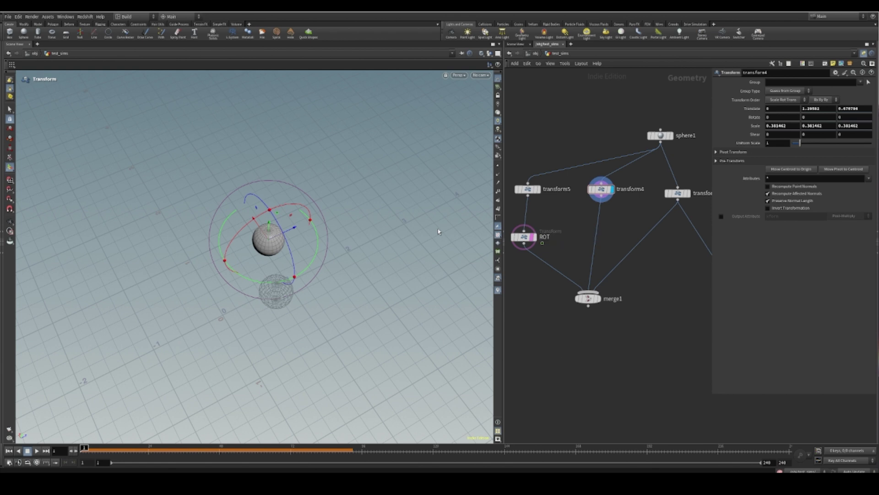
# - Create a reference copy of ROT, insert it between transform4 and the Merge, and remove the stray transform5-to-Merge wire
pyautogui.click(520, 240)
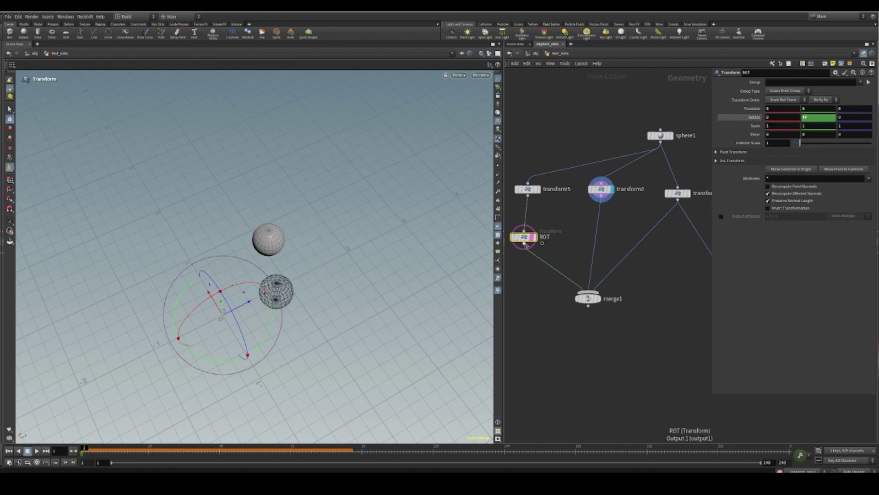
pyautogui.rightClick(526, 242)
pyautogui.moveTo(548, 252)
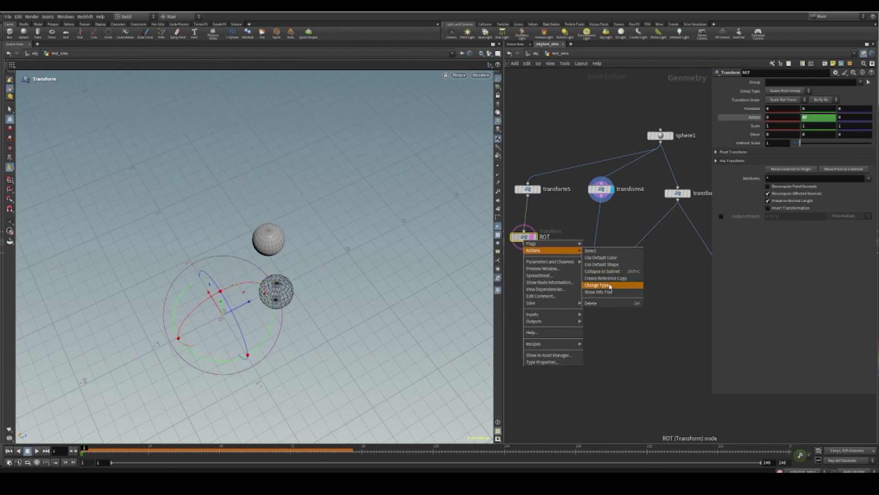
pyautogui.click(606, 278)
pyautogui.click(579, 262)
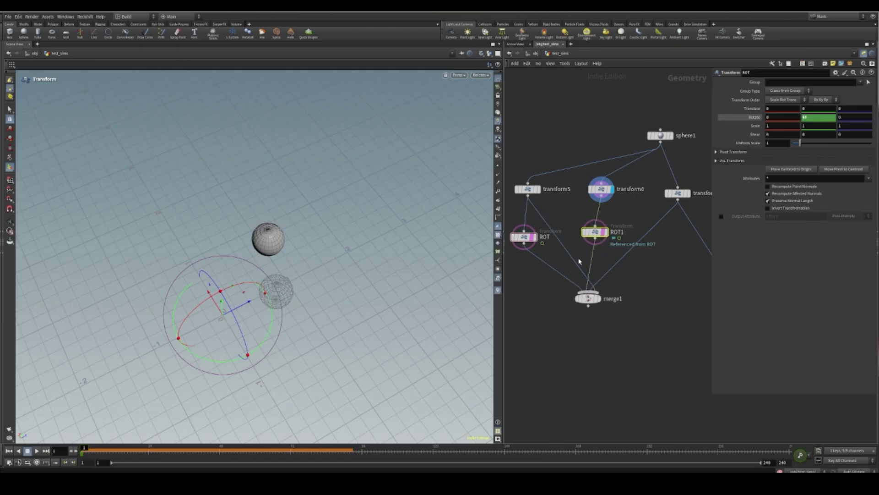
pyautogui.click(556, 238)
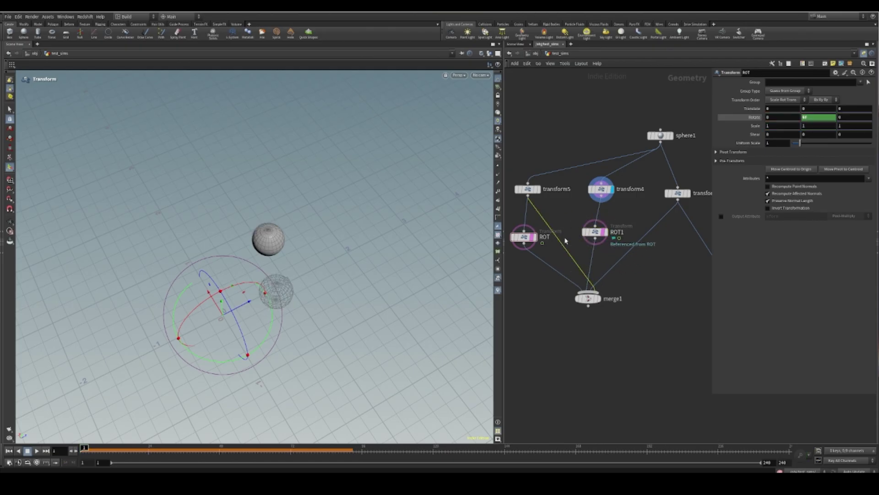
pyautogui.press('Delete')
# - Insert another linked ROT copy in the transform3 branch, lower and display the Merge, and scrub the timeline
pyautogui.moveTo(598, 234); pyautogui.dragTo(653, 239)
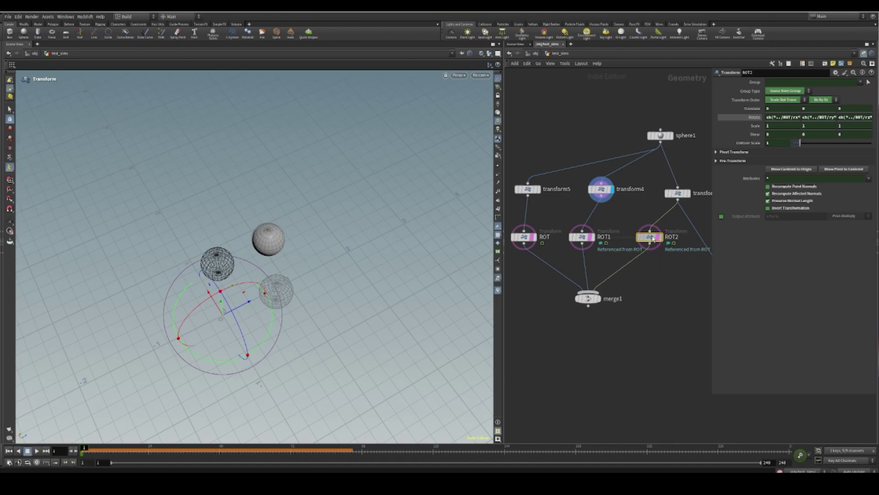
pyautogui.moveTo(637, 274); pyautogui.dragTo(636, 244, button='middle')
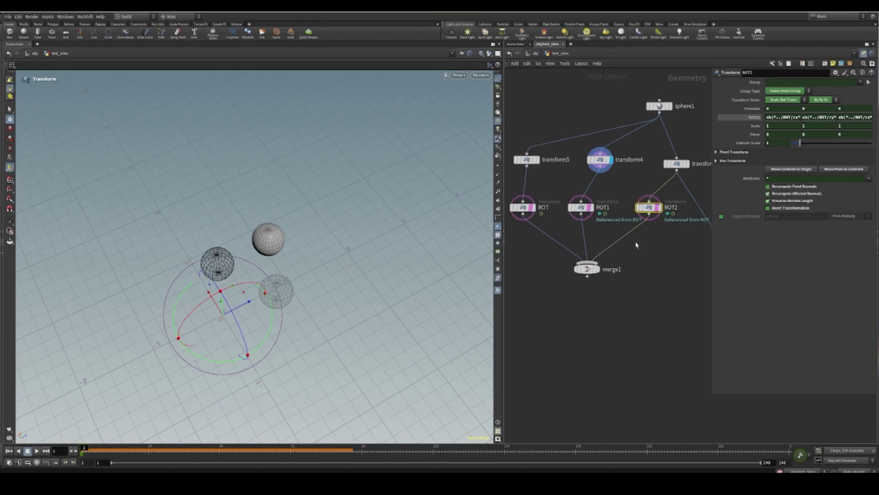
pyautogui.moveTo(588, 273); pyautogui.dragTo(588, 315)
pyautogui.click(598, 311)
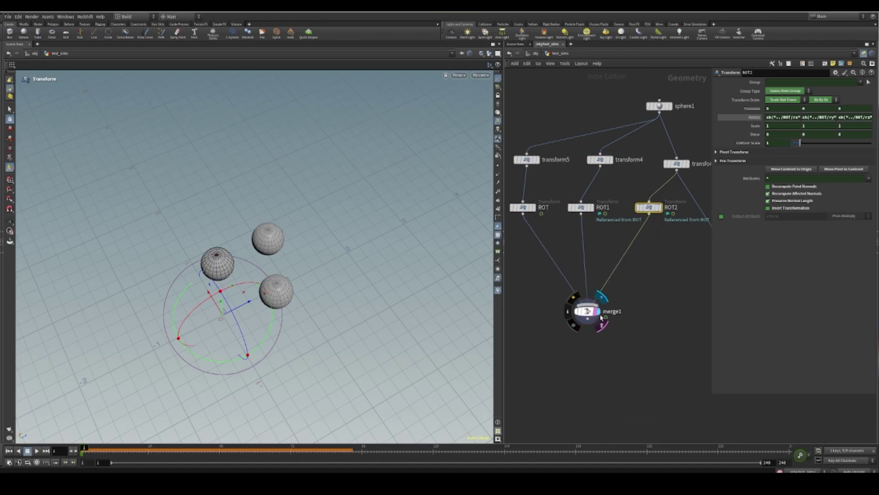
pyautogui.moveTo(103, 453); pyautogui.dragTo(83, 449)
# - Insert the MPM Source after ROT2 and place duplicates of it after ROT1 and ROT, above the Merge
pyautogui.scroll(-5, 624, 314)
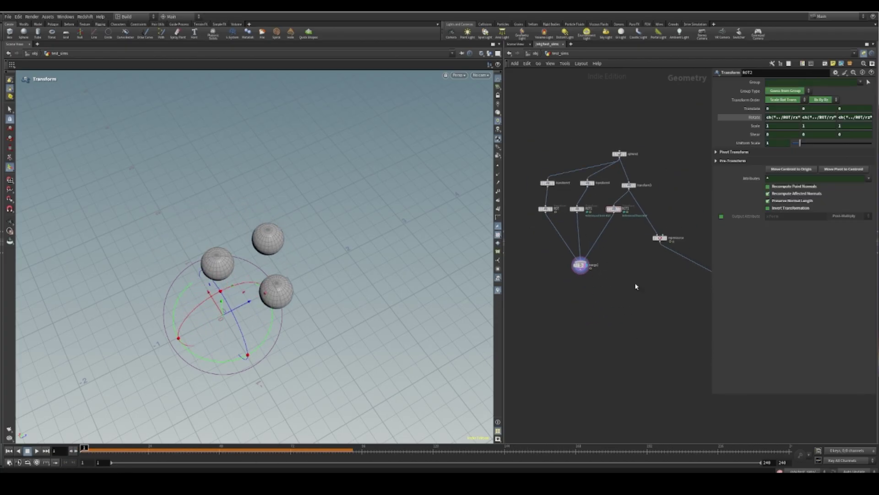
pyautogui.moveTo(662, 235); pyautogui.dragTo(606, 223)
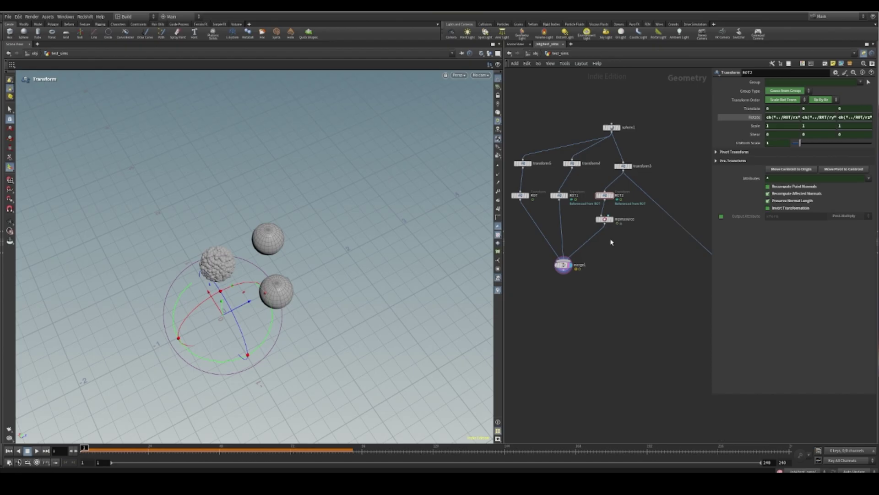
pyautogui.moveTo(594, 238); pyautogui.dragTo(643, 264, button='middle')
pyautogui.scroll(4, 636, 245)
pyautogui.keyDown('alt'); pyautogui.moveTo(676, 246); pyautogui.dragTo(574, 312); pyautogui.keyUp('alt')
pyautogui.scroll(-3, 545, 275)
pyautogui.scroll(3, 564, 303)
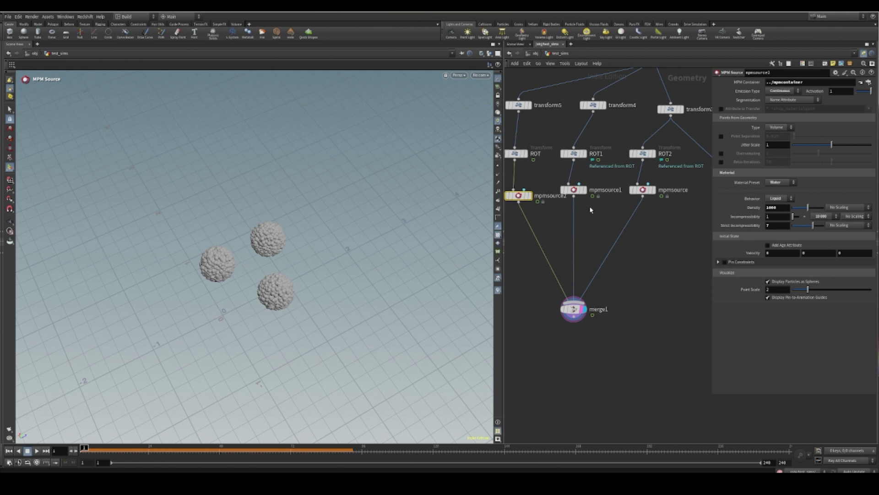
pyautogui.moveTo(578, 194); pyautogui.dragTo(577, 202)
pyautogui.moveTo(640, 289); pyautogui.dragTo(653, 268, button='middle')
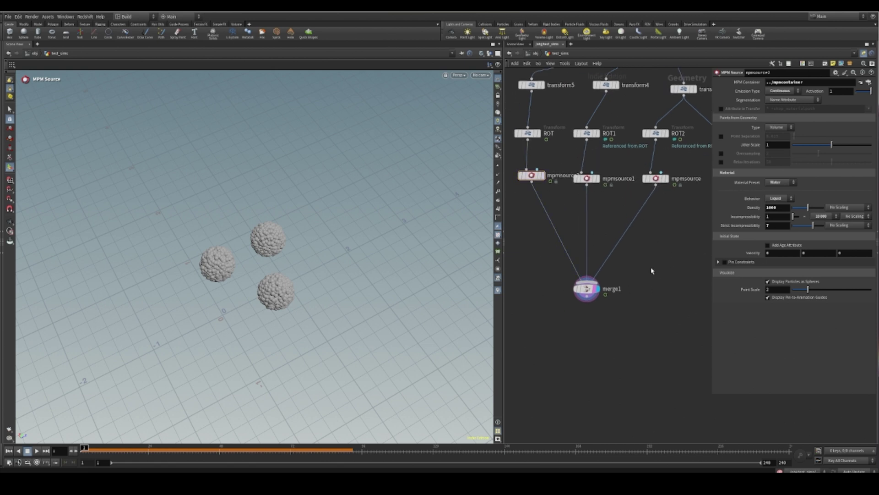
# - Insert a Group Create node after the MPM Source in the ROT branch, with group type Points and name g1
pyautogui.press('Tab')
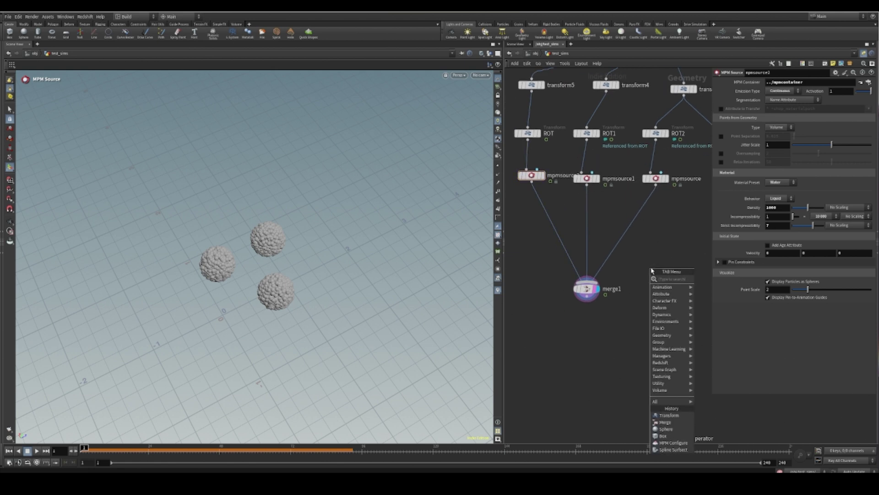
pyautogui.write('group')
pyautogui.press('Return')
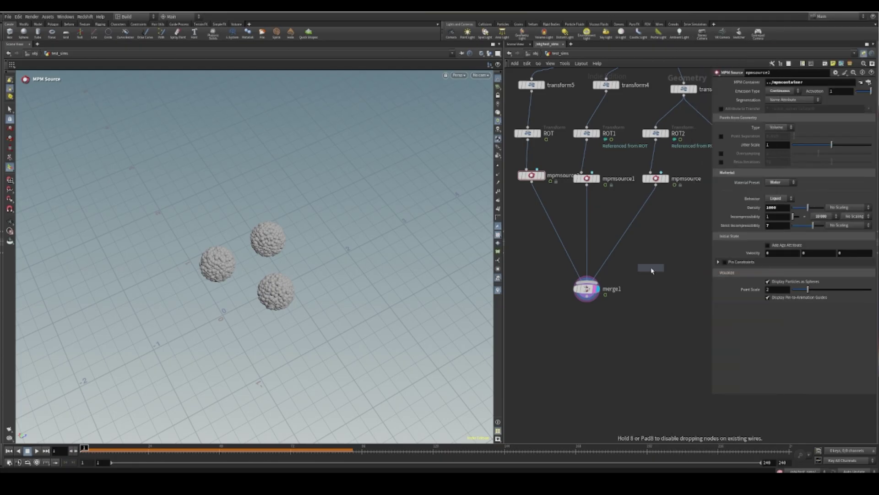
pyautogui.click(547, 216)
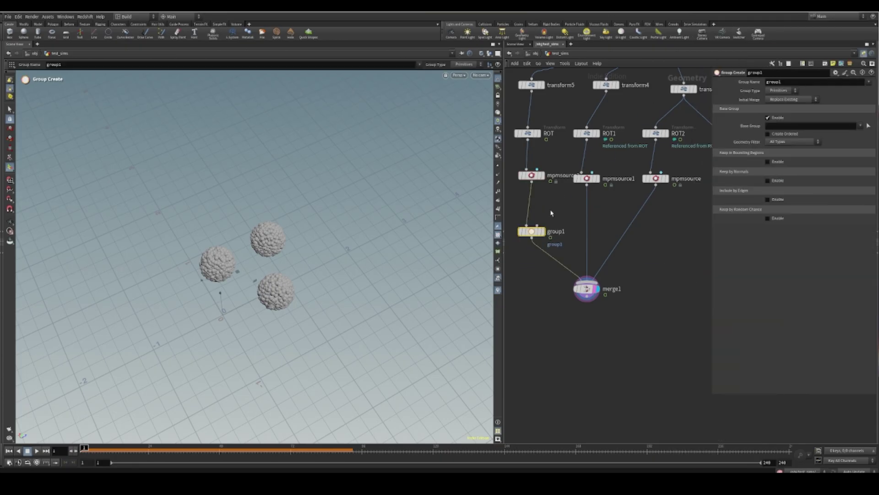
pyautogui.click(785, 91)
pyautogui.click(781, 105)
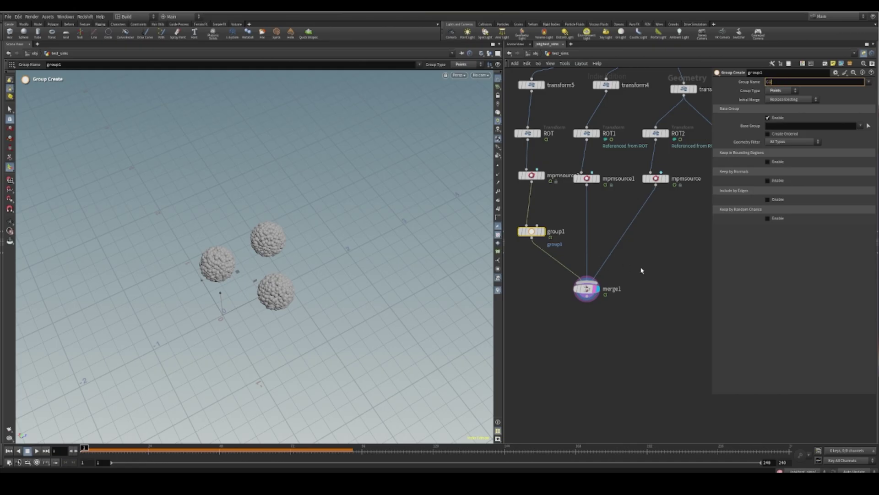
pyautogui.press('capslock')
pyautogui.press('Return')
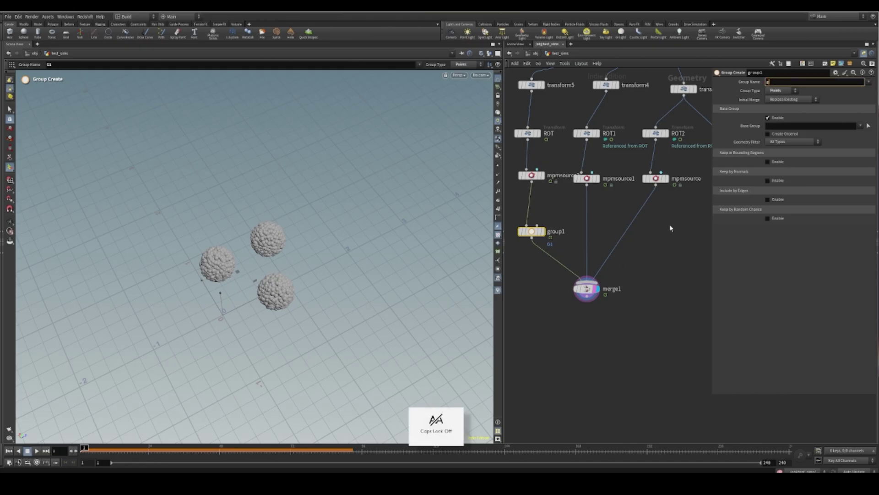
# - Duplicate the group node into the other two source branches and name their groups g2 and g3
pyautogui.keyDown('alt'); pyautogui.moveTo(532, 233); pyautogui.dragTo(588, 236); pyautogui.keyUp('alt')
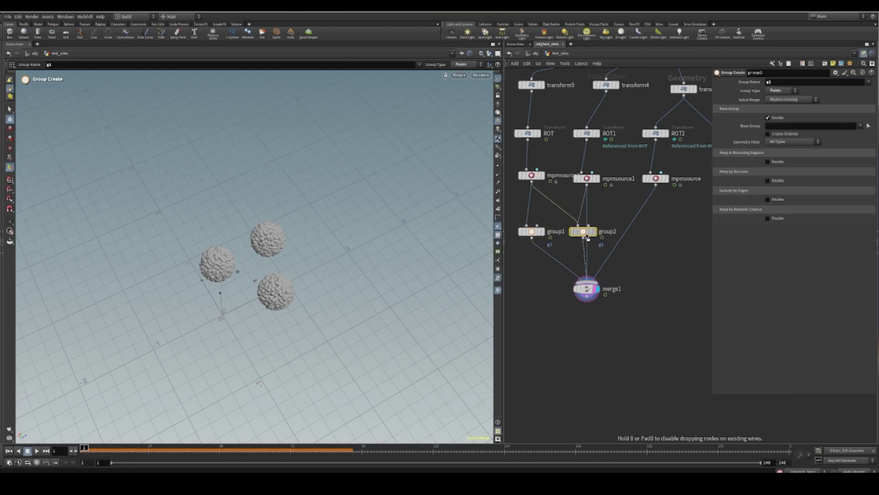
pyautogui.press('Return')
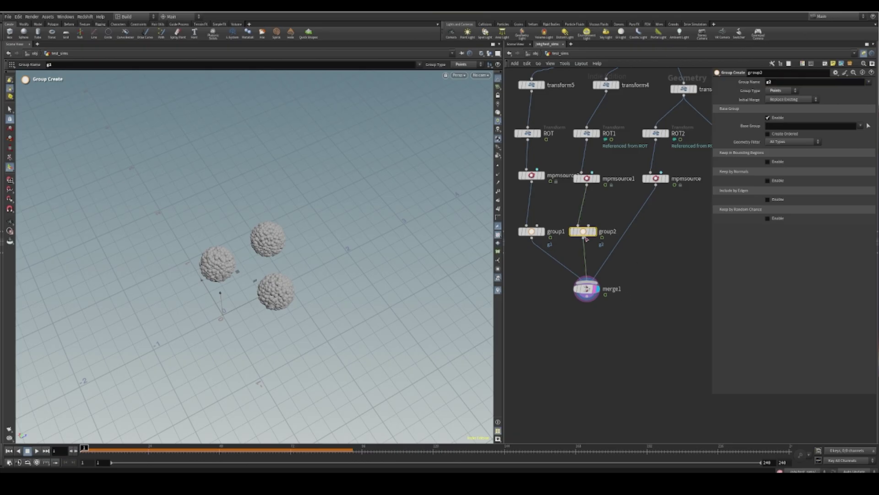
pyautogui.keyDown('alt'); pyautogui.moveTo(591, 235); pyautogui.dragTo(637, 236); pyautogui.keyUp('alt')
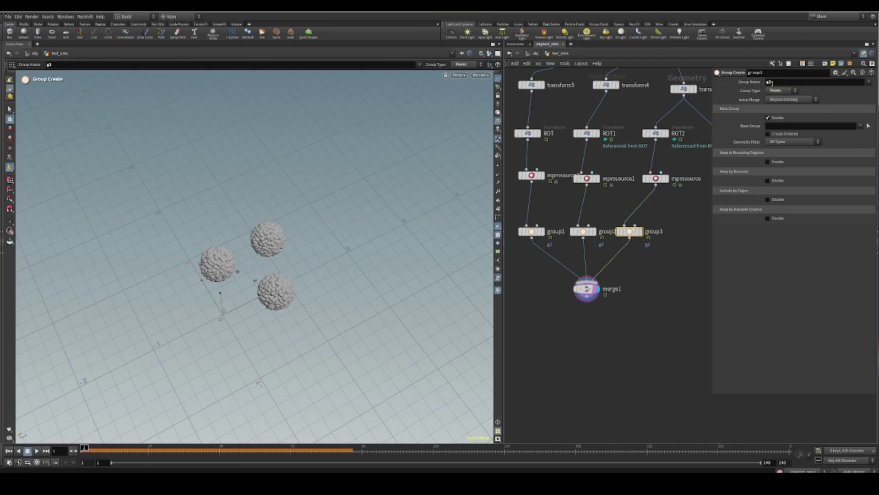
pyautogui.write('3')
pyautogui.press('Return')
# - Rewire the MPM Solver's source input to the Merge output and rearrange the container, solver and Merge nodes lower in the network
pyautogui.scroll(-4, 624, 284)
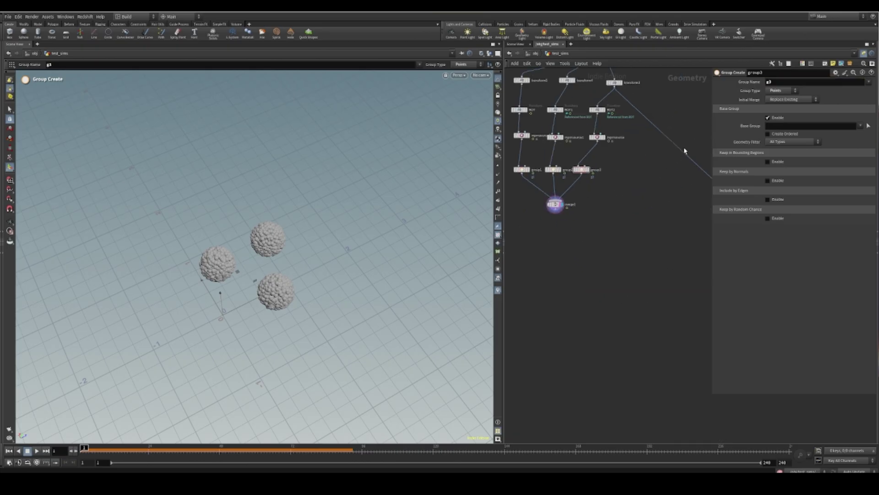
pyautogui.moveTo(665, 171); pyautogui.dragTo(556, 213)
pyautogui.moveTo(700, 233); pyautogui.dragTo(577, 181, button='middle')
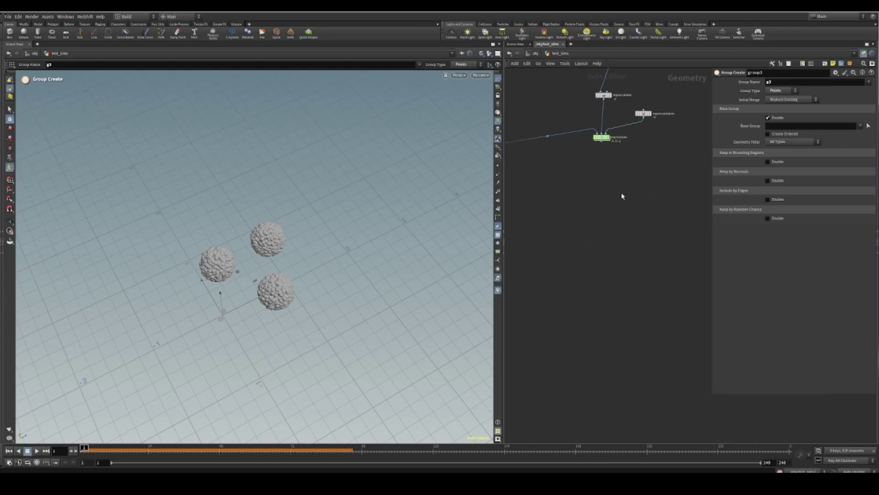
pyautogui.keyDown('shift'); pyautogui.click(644, 114); pyautogui.keyUp('shift')
pyautogui.moveTo(643, 114); pyautogui.dragTo(623, 253)
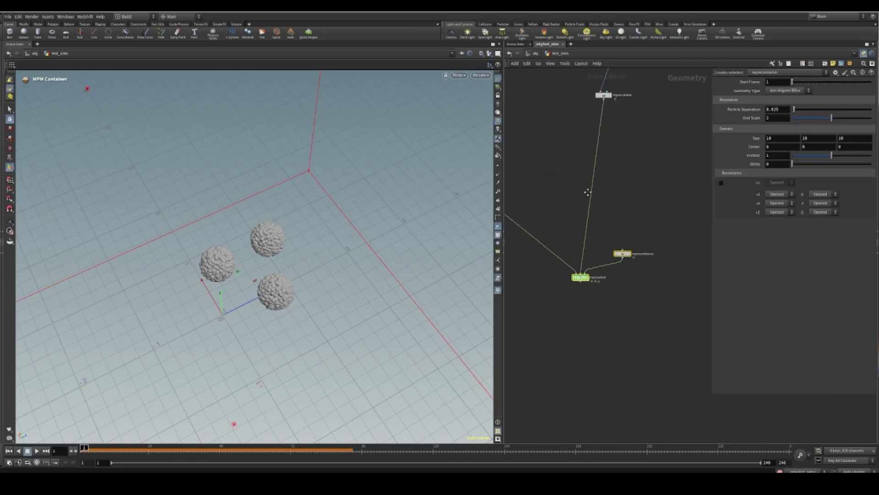
pyautogui.moveTo(589, 192); pyautogui.dragTo(763, 295, button='middle')
pyautogui.scroll(3, 636, 254)
pyautogui.moveTo(579, 262); pyautogui.dragTo(575, 320)
# - Insert a Color node between group3 and the Merge and set its color to cyan
pyautogui.click(641, 278)
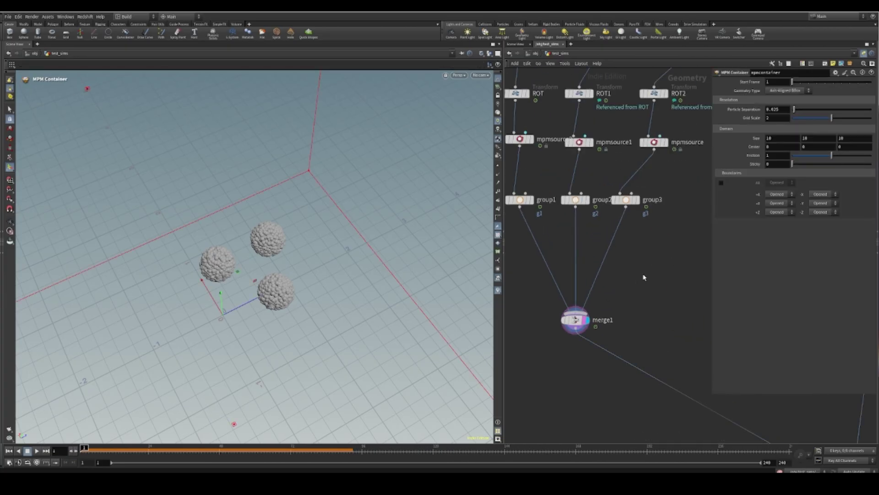
pyautogui.press('Tab')
pyautogui.write('color')
pyautogui.press('Return')
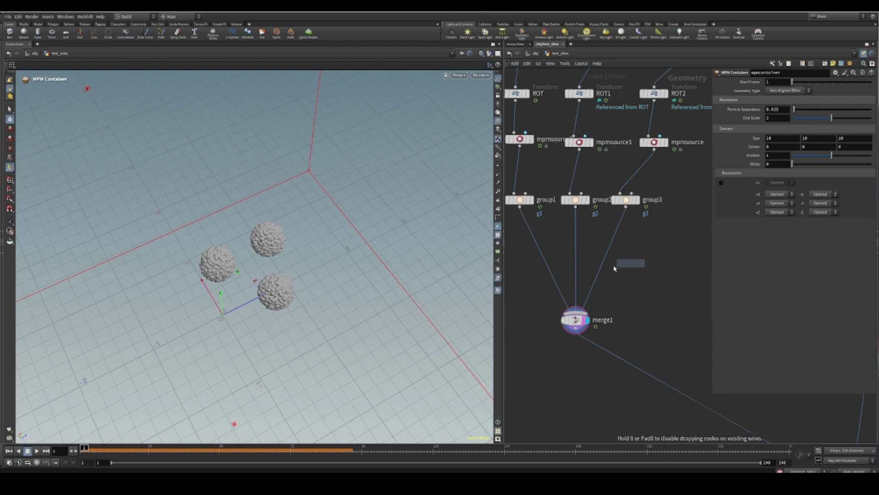
pyautogui.click(610, 247)
pyautogui.click(773, 124)
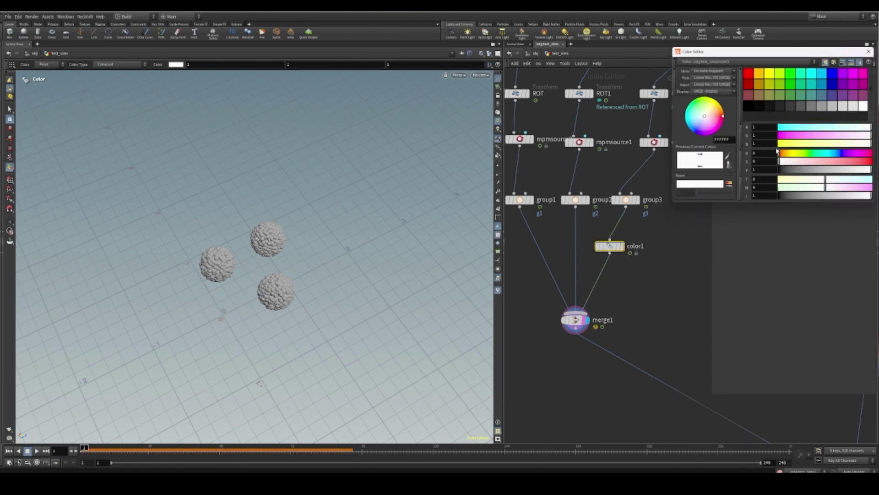
pyautogui.click(812, 73)
# - Duplicate the Color node into the group2 branch in yellow and the group1 branch in magenta
pyautogui.keyDown('alt'); pyautogui.moveTo(610, 248); pyautogui.dragTo(576, 251); pyautogui.keyUp('alt')
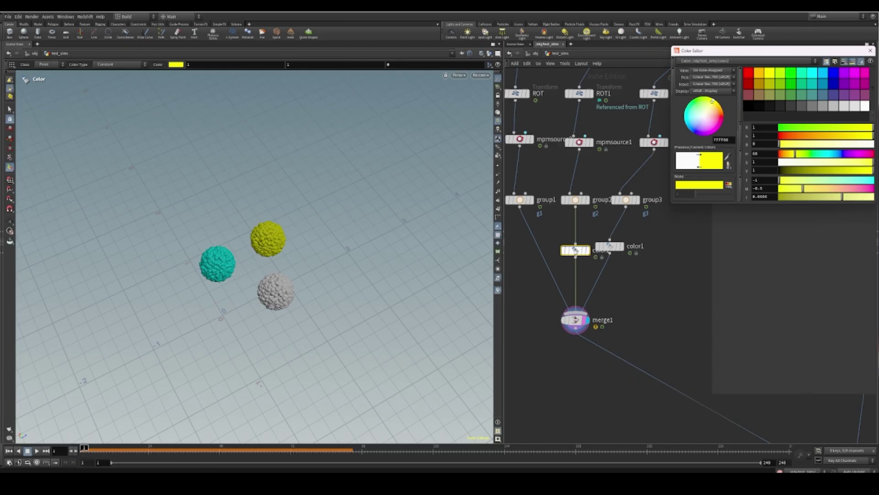
pyautogui.keyDown('alt'); pyautogui.moveTo(575, 250); pyautogui.dragTo(541, 246); pyautogui.keyUp('alt')
pyautogui.click(853, 73)
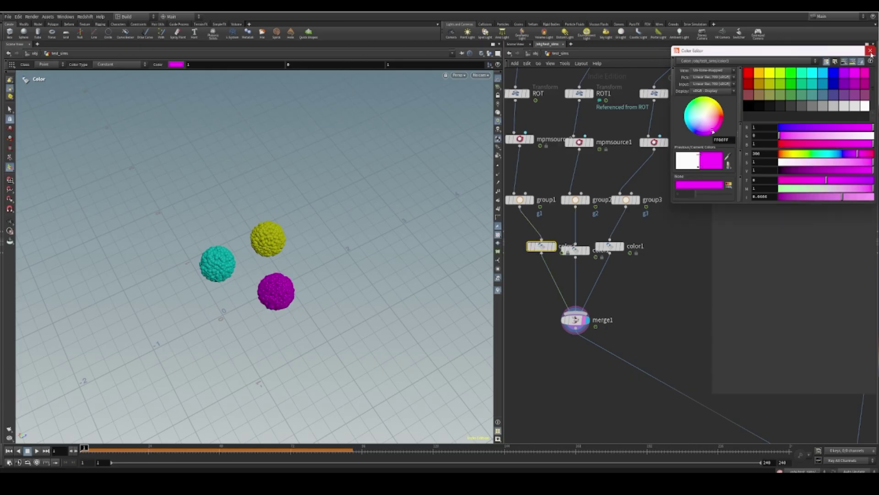
pyautogui.click(869, 50)
# - Display the MPM Solver, play the colored fluid simulation, and scrub back to the start frame
pyautogui.scroll(-3, 665, 241)
pyautogui.moveTo(653, 234); pyautogui.dragTo(501, 60, button='middle')
pyautogui.scroll(3, 622, 224)
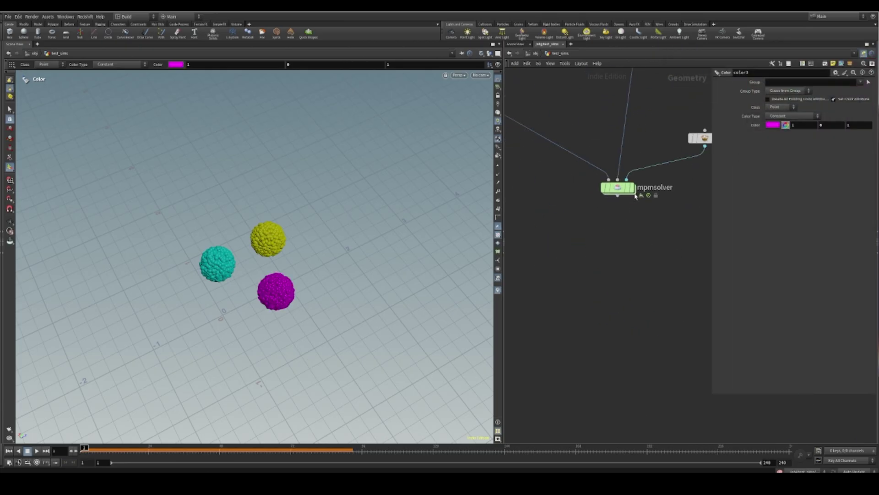
pyautogui.click(632, 188)
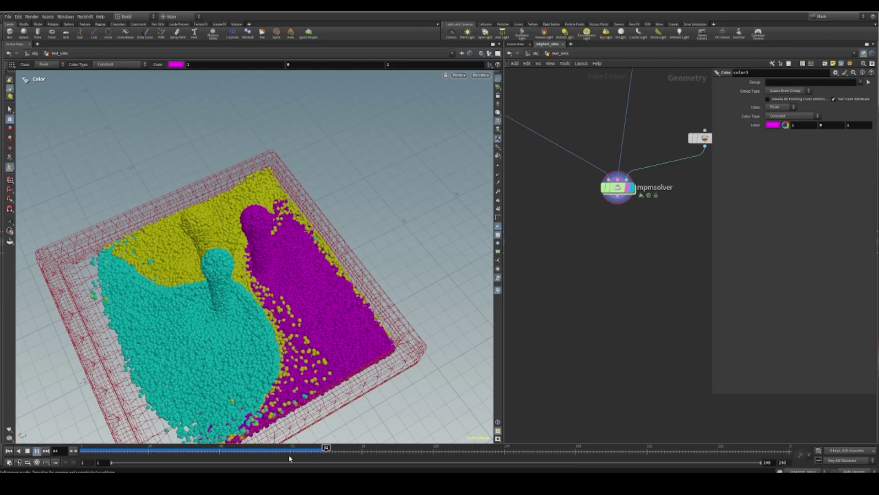
pyautogui.moveTo(290, 451); pyautogui.dragTo(73, 441)
pyautogui.moveTo(214, 452); pyautogui.dragTo(81, 448)
# - Frame the whole network and lay out its nodes automatically
pyautogui.moveTo(626, 278); pyautogui.dragTo(643, 452, button='middle')
pyautogui.press('h')
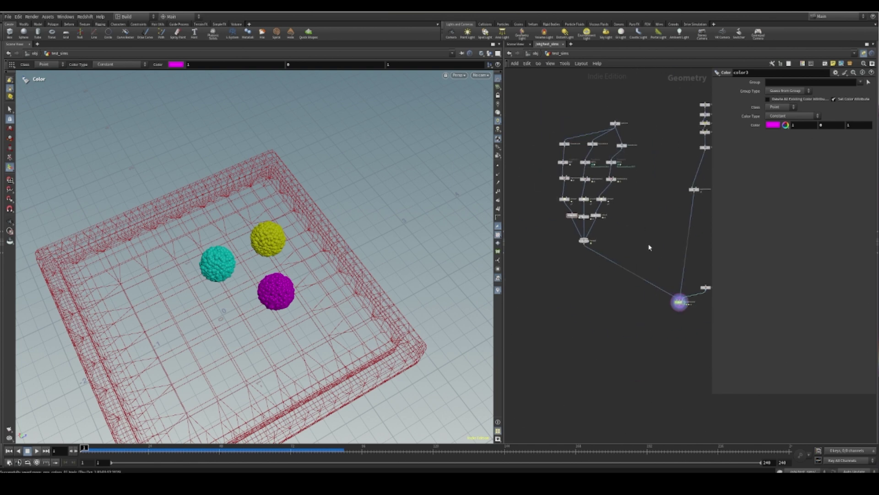
pyautogui.press('l')
pyautogui.moveTo(608, 332); pyautogui.dragTo(545, 301, button='middle')
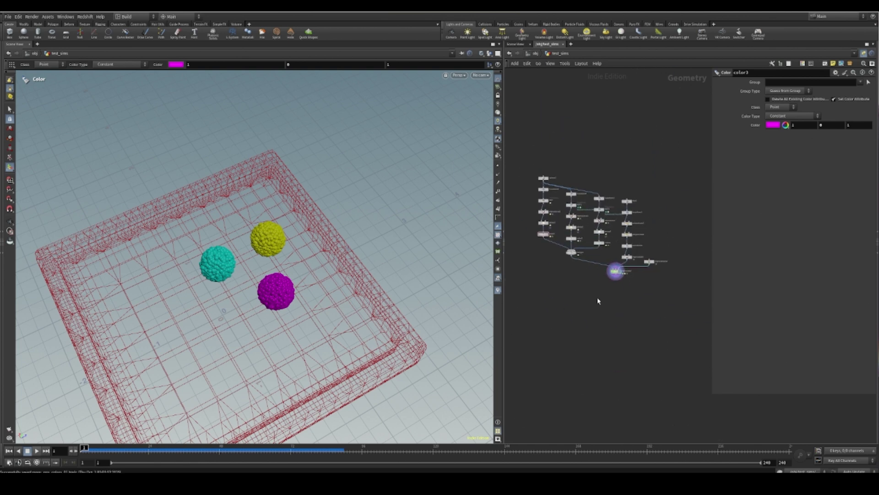
# - Spread out the network by moving the MPM Solver and merge1 well below the branches and the MPM Container further aside
pyautogui.scroll(4, 600, 297)
pyautogui.moveTo(629, 250); pyautogui.dragTo(637, 354)
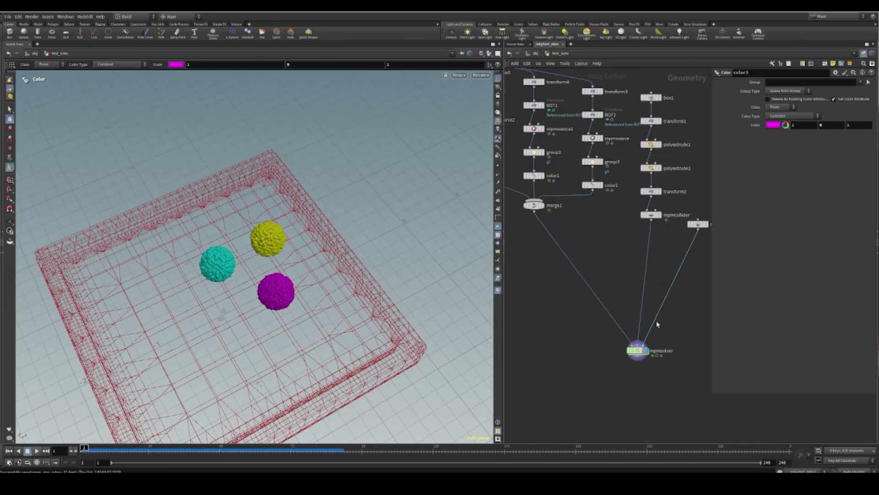
pyautogui.moveTo(681, 235); pyautogui.dragTo(618, 252, button='middle')
pyautogui.moveTo(636, 241); pyautogui.dragTo(695, 262)
pyautogui.scroll(-2, 634, 241)
pyautogui.moveTo(582, 251); pyautogui.dragTo(667, 269, button='middle')
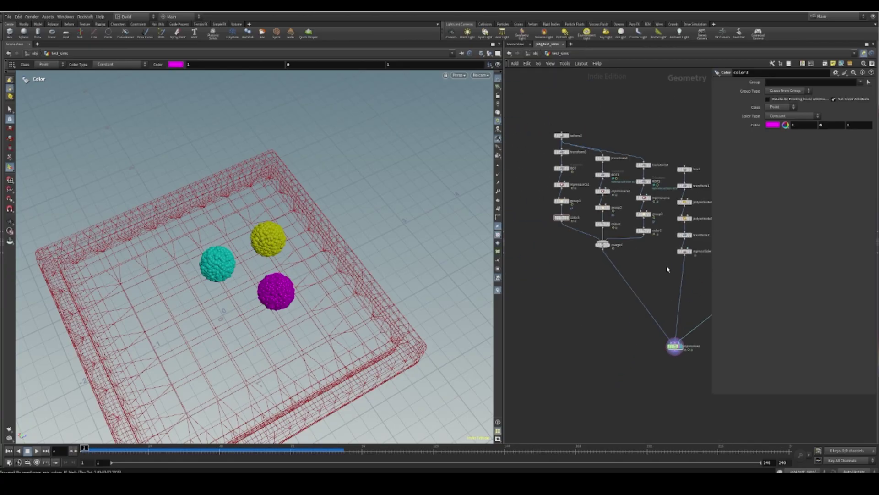
pyautogui.moveTo(602, 246); pyautogui.dragTo(592, 286)
pyautogui.scroll(3, 559, 234)
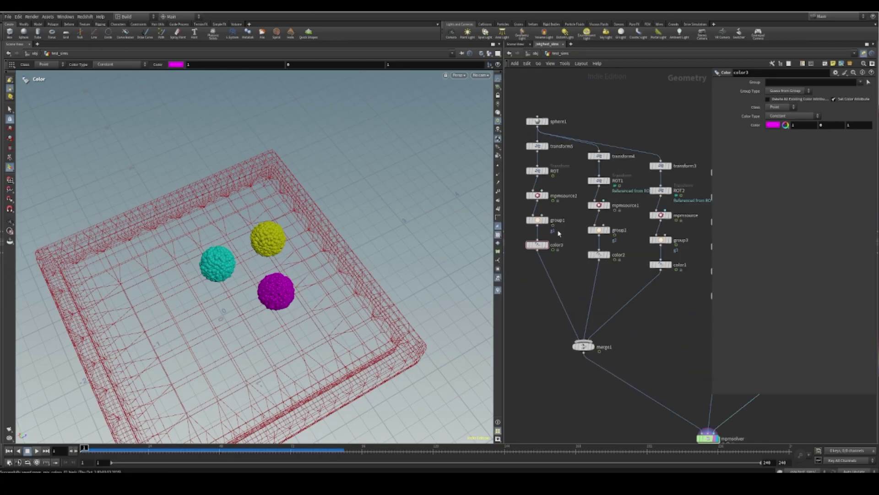
# - Set the material preset of mpmsource2 to Honey
pyautogui.click(544, 196)
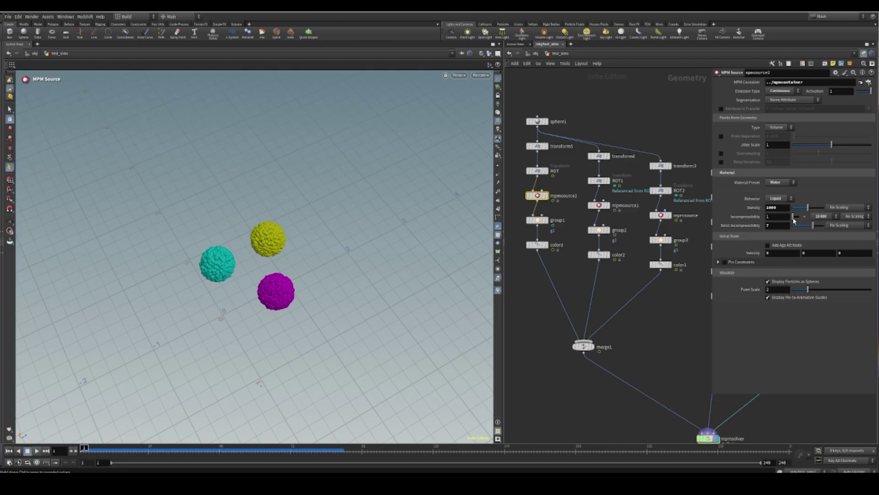
pyautogui.click(793, 183)
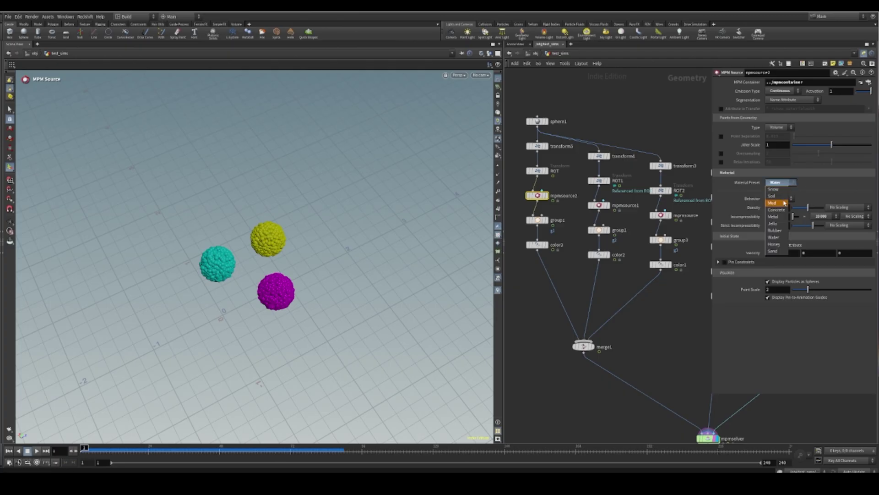
pyautogui.click(774, 245)
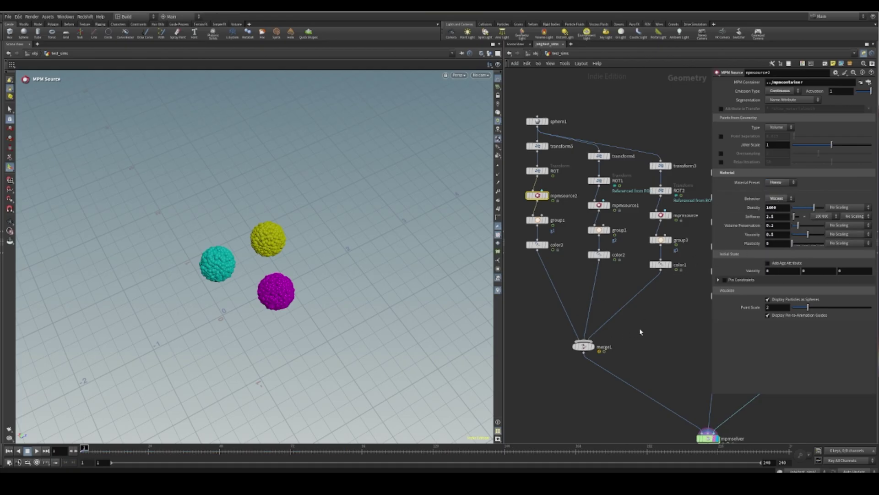
# - Play the simulation with the honey emitter and scrub back to frame 1
pyautogui.scroll(-2, 609, 275)
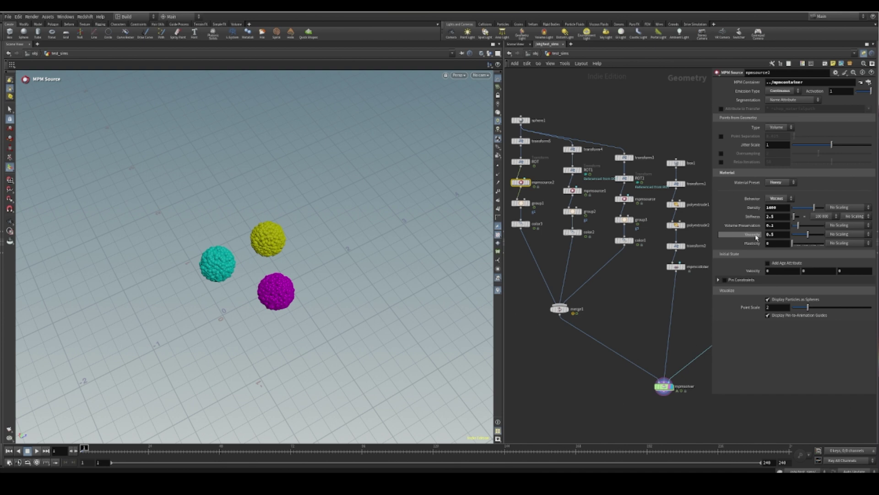
pyautogui.moveTo(620, 313); pyautogui.dragTo(616, 295, button='middle')
pyautogui.click(565, 306)
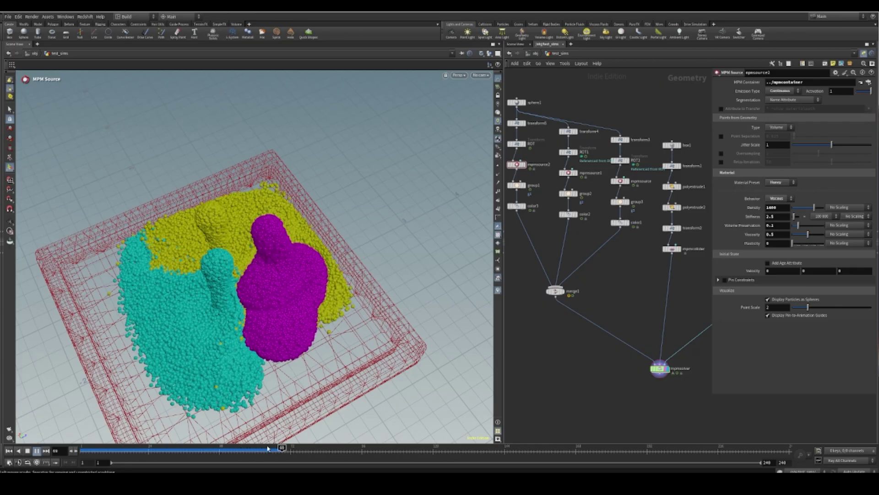
pyautogui.moveTo(267, 449); pyautogui.dragTo(81, 452)
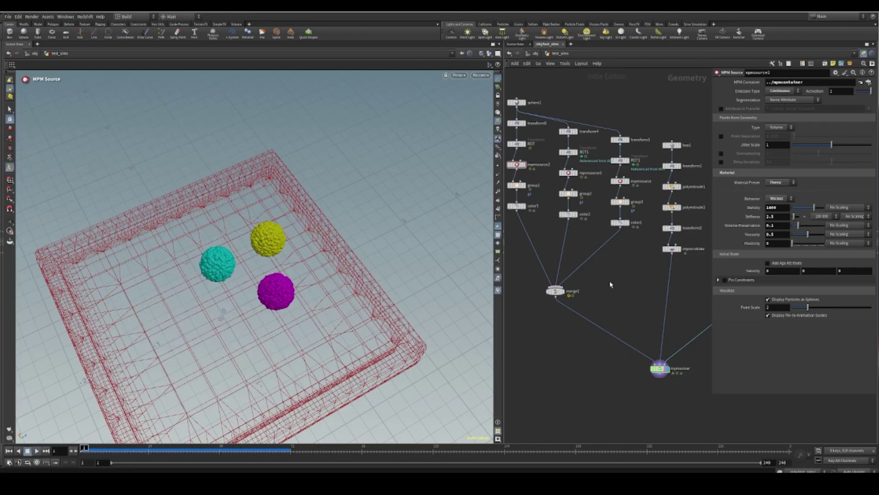
# - Set the Viscosity of mpmsource2 to 0.1, play the simulation, and return to the first frame
pyautogui.click(517, 165)
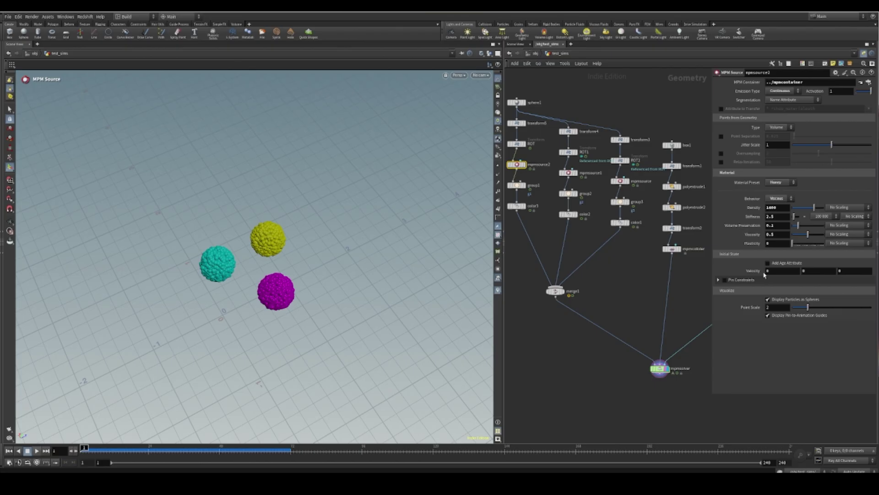
pyautogui.click(635, 295)
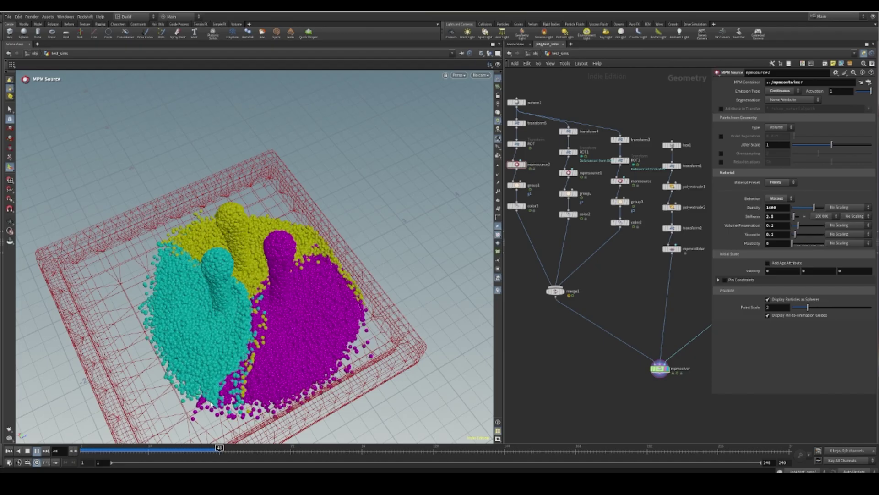
pyautogui.hotkey('ctrl', 'Up')
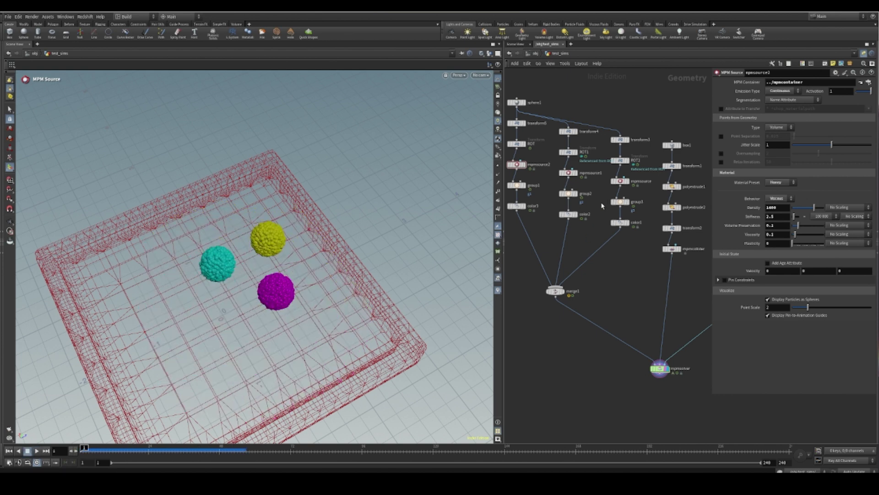
# - Lower the Density of mpmsource1, play the simulation, and stop on a frame where the fluids have spread
pyautogui.click(595, 171)
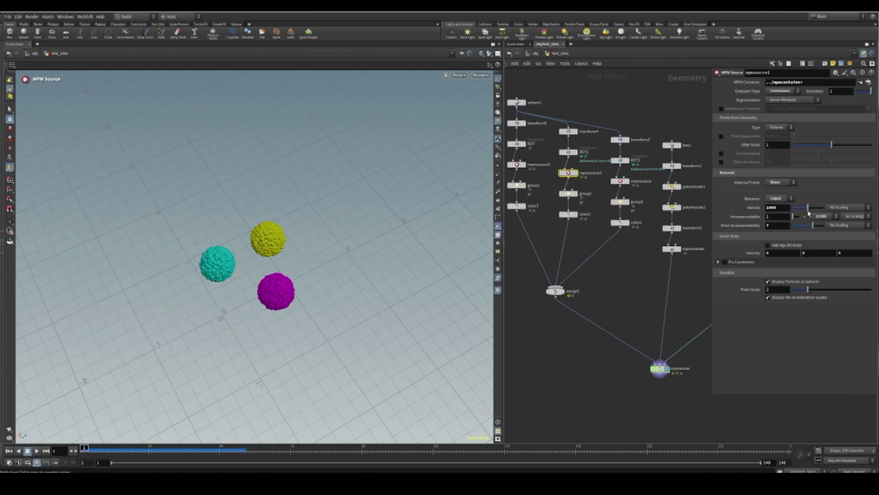
pyautogui.moveTo(803, 210); pyautogui.dragTo(800, 210)
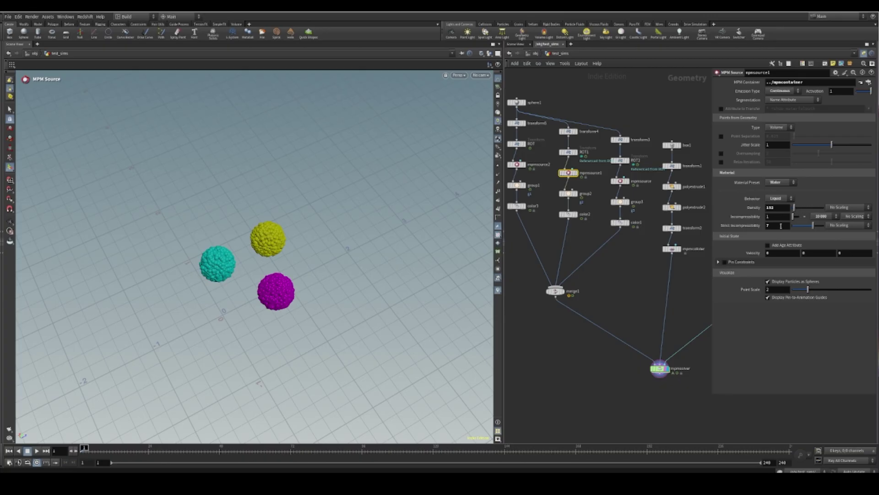
pyautogui.click(37, 451)
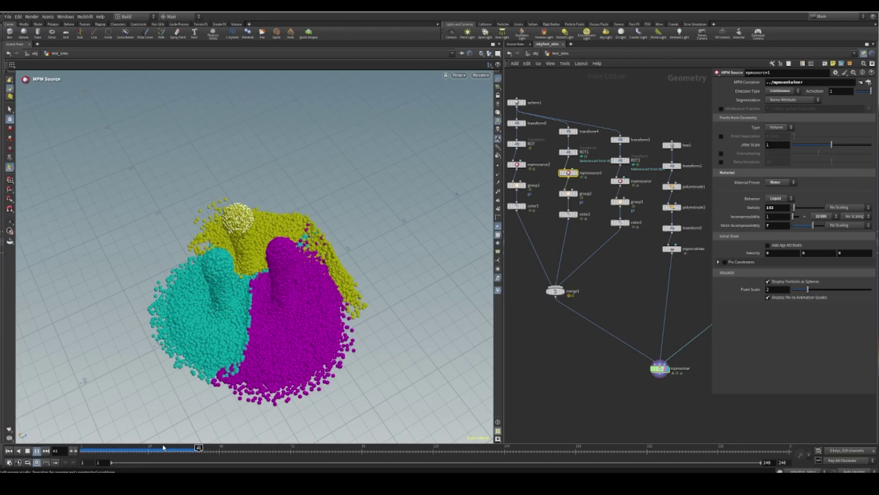
pyautogui.moveTo(182, 454)
pyautogui.mouseDown()
pyautogui.moveTo(120, 449)
pyautogui.moveTo(193, 447)
pyautogui.mouseUp()
# - Add a Null node below the MPM Solver, connect it to the solver's output, and display it
pyautogui.scroll(-3, 603, 353)
pyautogui.moveTo(599, 339); pyautogui.dragTo(560, 237, button='middle')
pyautogui.scroll(4, 604, 288)
pyautogui.click(604, 289)
pyautogui.press('Tab')
pyautogui.write('null')
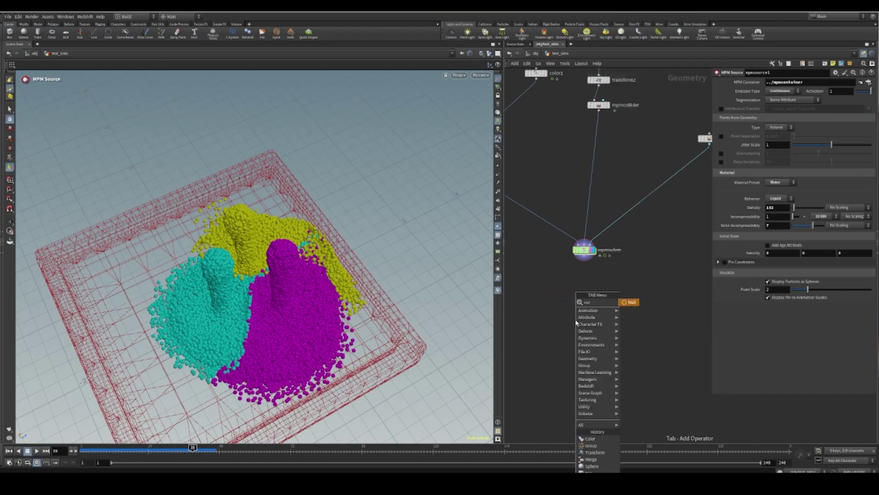
pyautogui.press('Return')
pyautogui.click(578, 335)
pyautogui.scroll(3, 609, 286)
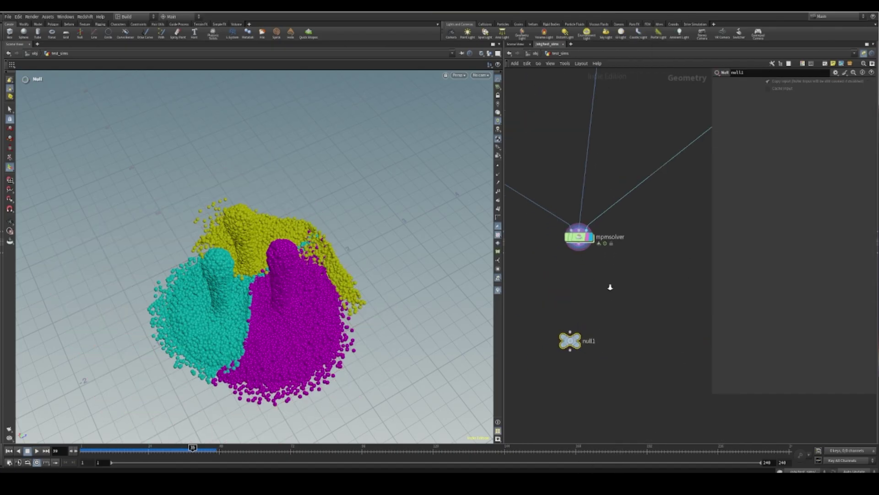
pyautogui.moveTo(574, 232); pyautogui.dragTo(576, 317)
pyautogui.click(573, 355)
# - Look at the fluid from the side and check null1's node info for the point groups
pyautogui.keyDown('alt'); pyautogui.moveTo(300, 260); pyautogui.dragTo(276, 291, button='right'); pyautogui.keyUp('alt')
pyautogui.keyDown('alt'); pyautogui.moveTo(275, 292); pyautogui.dragTo(315, 259); pyautogui.keyUp('alt')
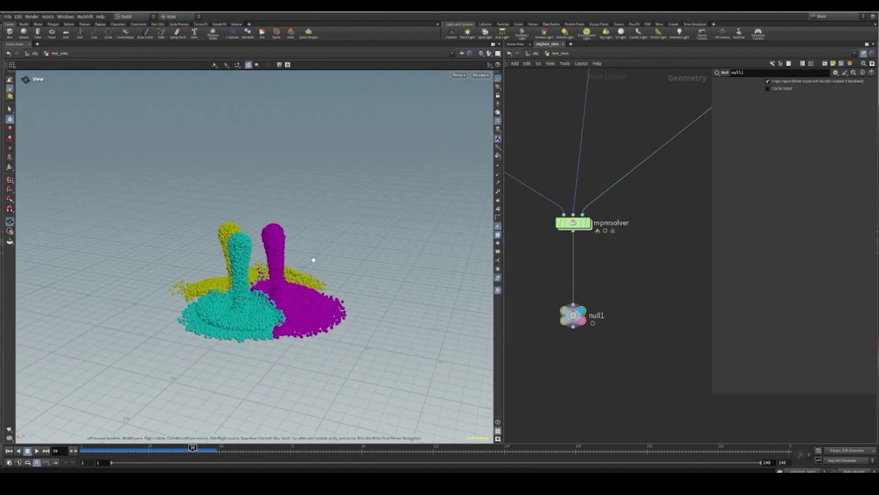
pyautogui.keyDown('alt'); pyautogui.moveTo(314, 259); pyautogui.dragTo(273, 301, button='right'); pyautogui.keyUp('alt')
pyautogui.keyDown('alt'); pyautogui.moveTo(273, 301); pyautogui.dragTo(247, 302); pyautogui.keyUp('alt')
pyautogui.scroll(3, 589, 352)
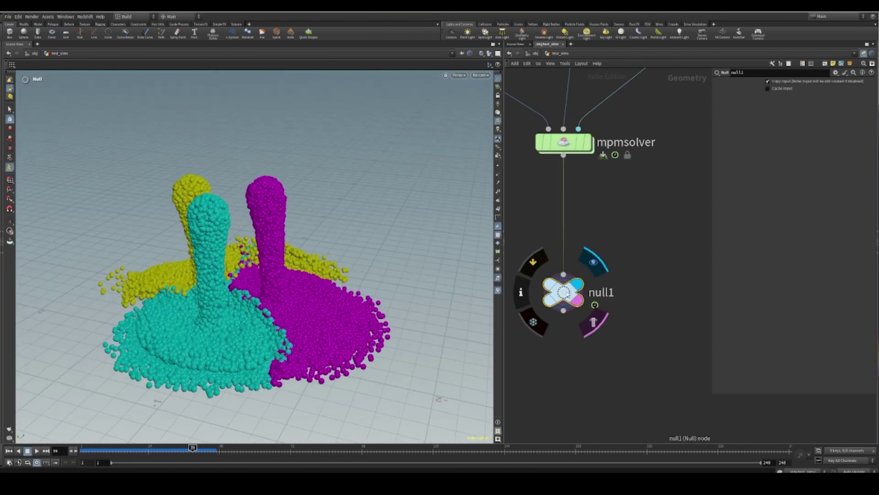
pyautogui.click(521, 292)
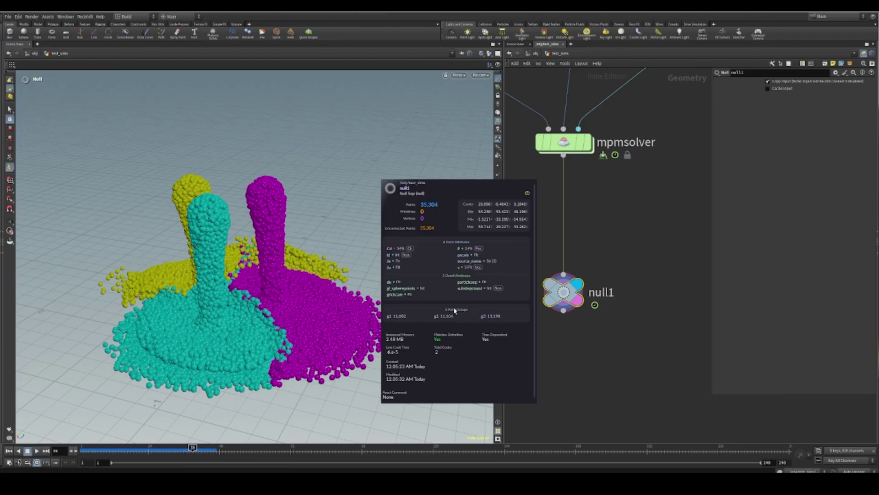
# - Add a Delete node, connect it to null1, and display it
pyautogui.scroll(-3, 624, 256)
pyautogui.press('Tab')
pyautogui.write('de')
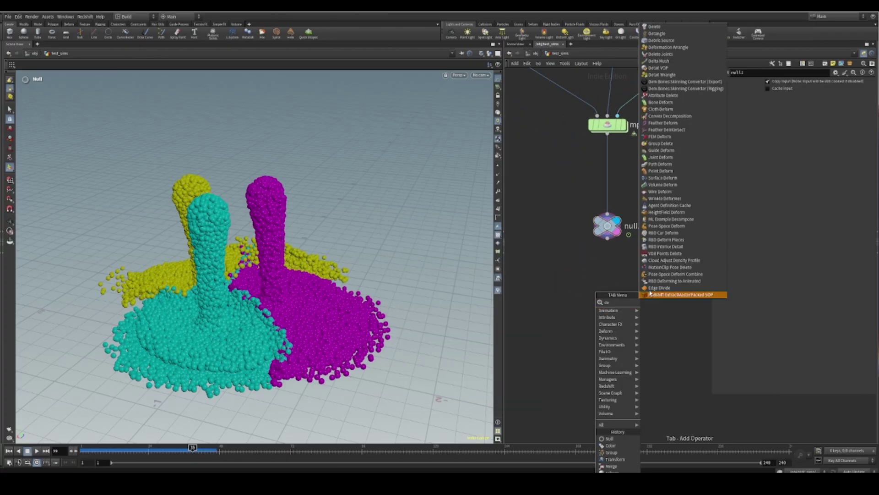
pyautogui.click(658, 26)
pyautogui.click(576, 308)
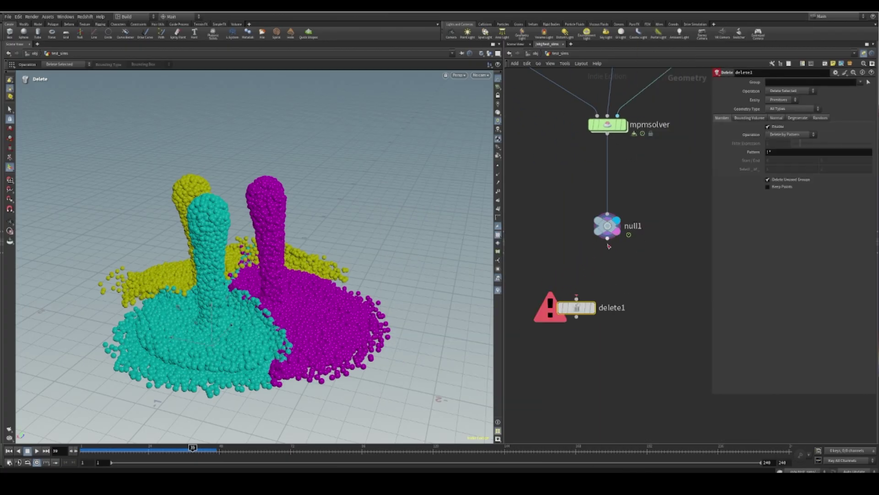
pyautogui.moveTo(608, 240); pyautogui.dragTo(578, 302)
pyautogui.click(590, 283)
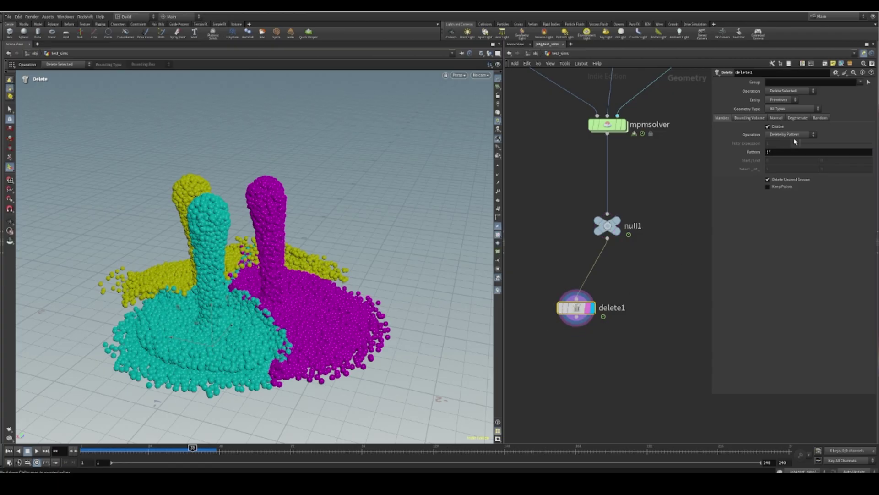
# - Set the Delete node's group to g1 and its entity to Points
pyautogui.click(865, 97)
pyautogui.click(784, 105)
pyautogui.click(778, 113)
pyautogui.scroll(-2, 604, 261)
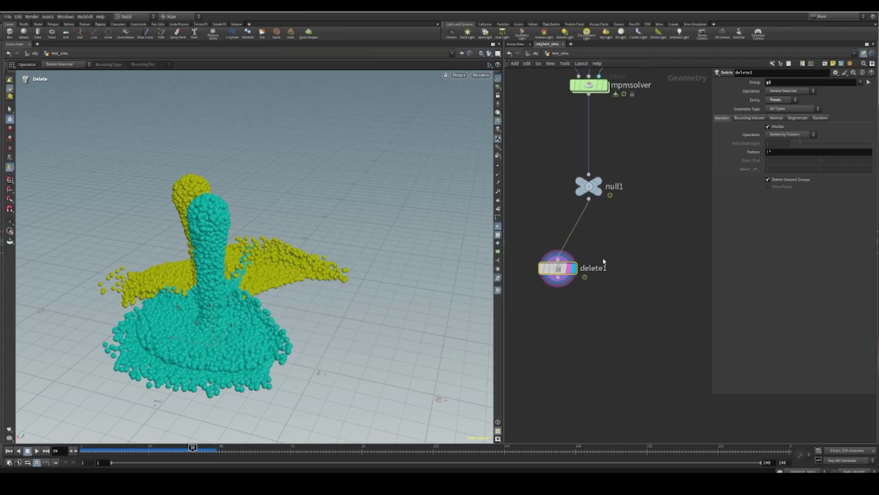
# - Duplicate the Delete node from null1 and set the copy's group to g2
pyautogui.keyDown('alt'); pyautogui.moveTo(578, 278); pyautogui.dragTo(654, 278); pyautogui.keyUp('alt')
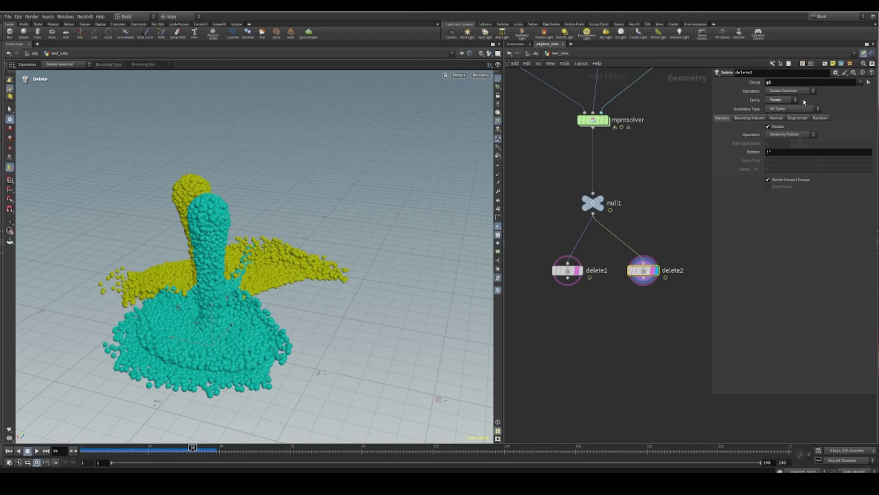
pyautogui.write('2')
pyautogui.press('Return')
# - Duplicate delete2 beside it and set the new copy's group to g3
pyautogui.moveTo(671, 275); pyautogui.dragTo(590, 262, button='middle')
pyautogui.keyDown('alt'); pyautogui.moveTo(573, 259); pyautogui.dragTo(634, 255); pyautogui.keyUp('alt')
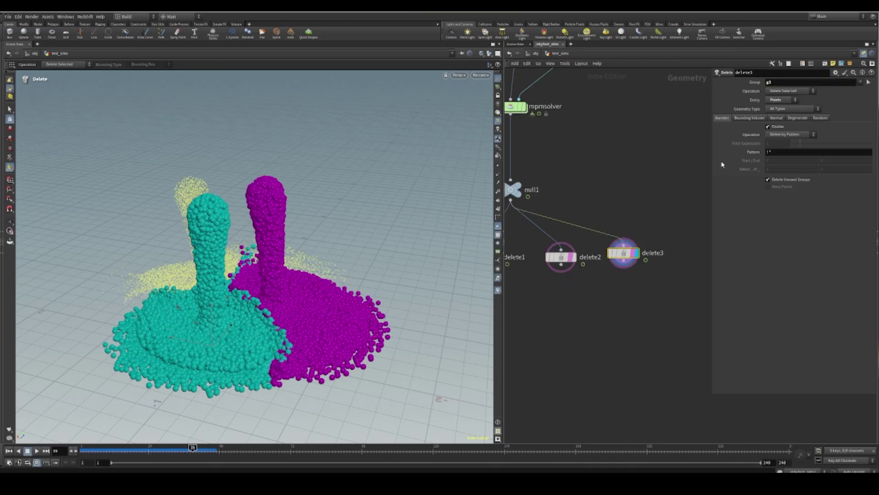
pyautogui.press('BackSpace')
pyautogui.write('3')
pyautogui.press('Return')
# - Select all three Delete nodes and switch their operation to Delete Non-Selected
pyautogui.scroll(-6, 656, 191)
pyautogui.moveTo(575, 197); pyautogui.dragTo(690, 224)
pyautogui.click(805, 93)
pyautogui.click(788, 101)
pyautogui.click(619, 284)
pyautogui.scroll(4, 626, 248)
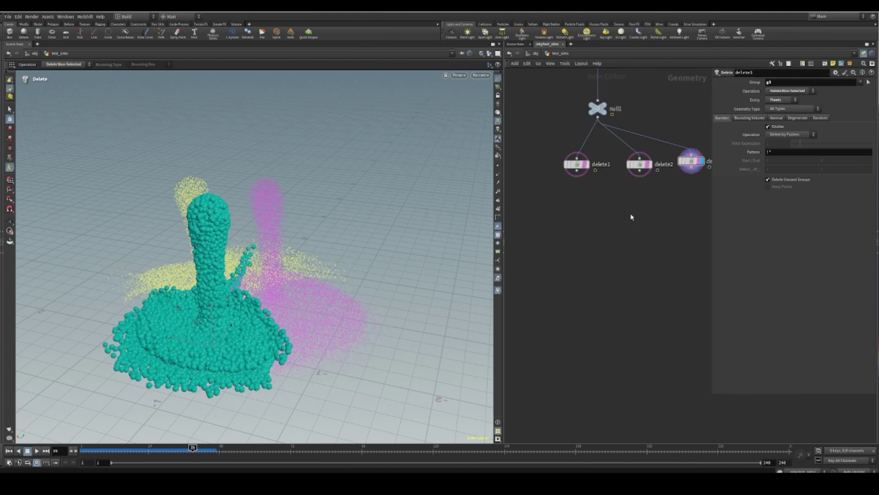
# - Display delete1, delete2 and delete3 in turn to check which fluid each one isolates
pyautogui.click(587, 164)
pyautogui.press('Escape')
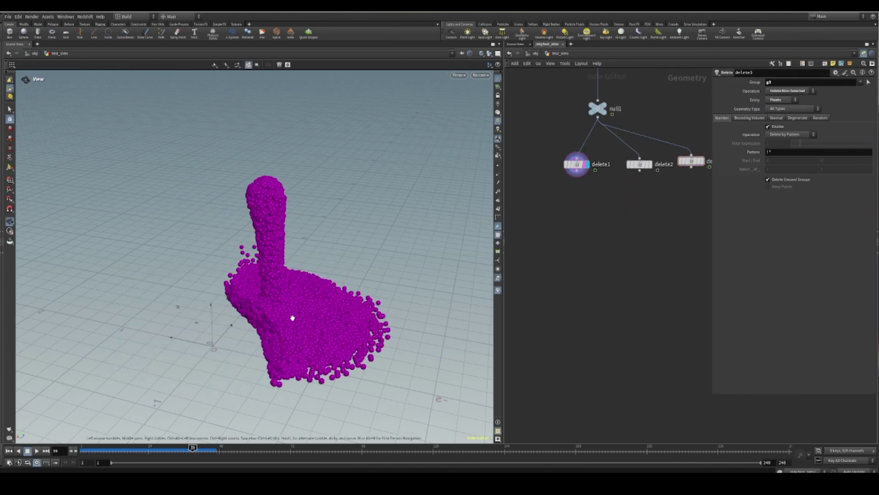
pyautogui.moveTo(290, 316); pyautogui.dragTo(326, 298)
pyautogui.press('Return')
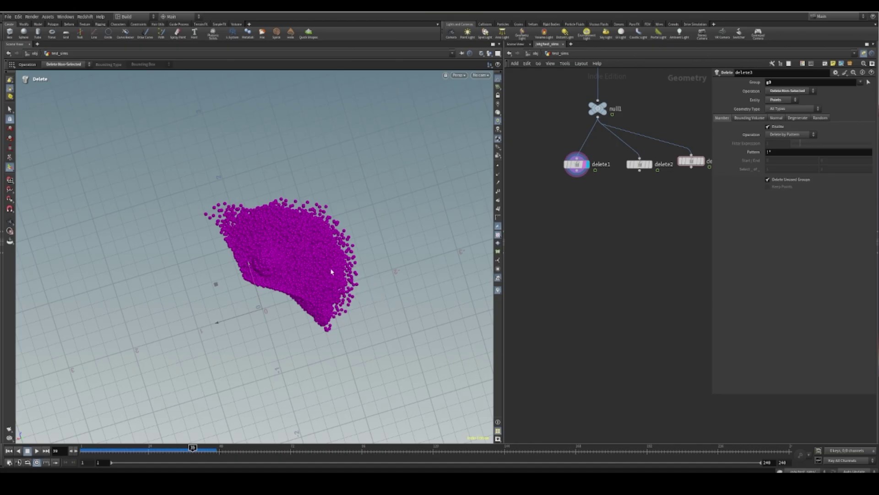
pyautogui.moveTo(659, 174); pyautogui.dragTo(624, 188, button='middle')
pyautogui.click(614, 178)
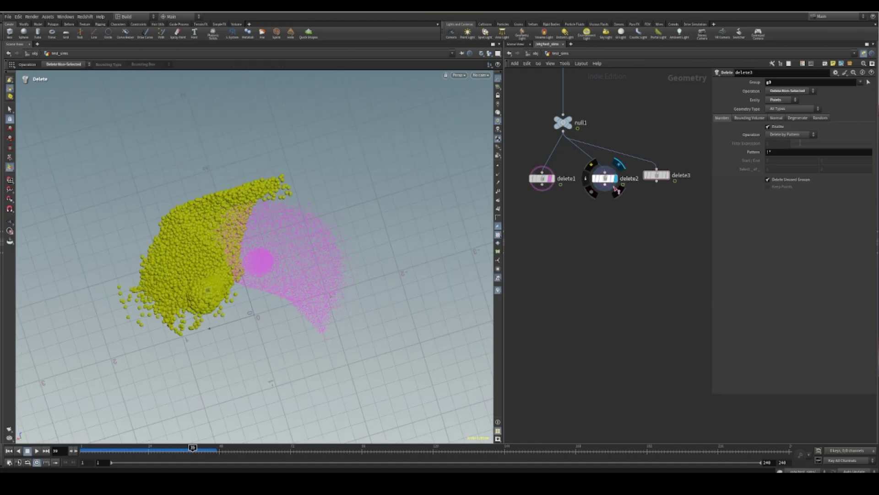
pyautogui.click(668, 175)
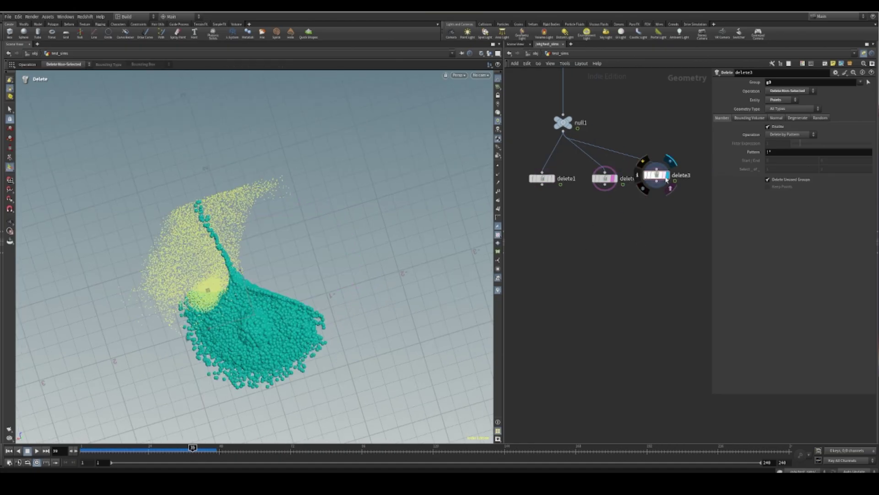
pyautogui.moveTo(659, 177); pyautogui.dragTo(661, 180)
pyautogui.scroll(-3, 641, 220)
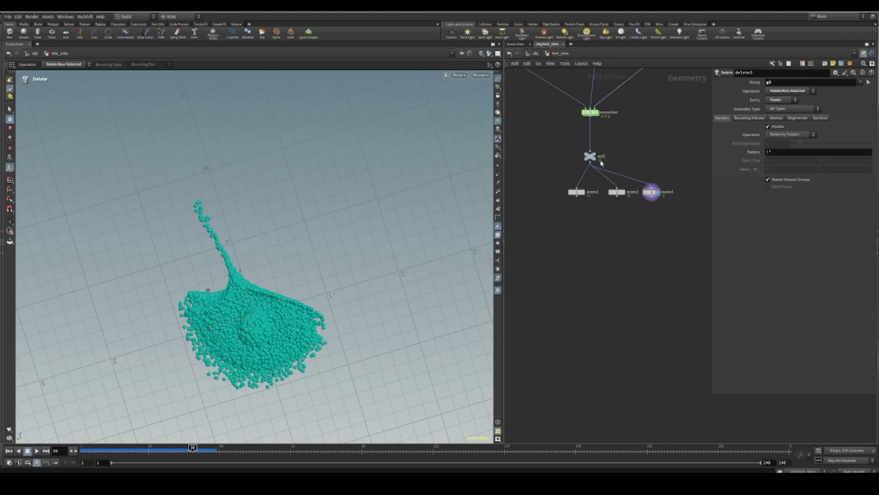
# - Move the three Delete nodes aside, reposition null1 below the MPM Solver, and display null1
pyautogui.scroll(2, 605, 162)
pyautogui.moveTo(578, 159); pyautogui.dragTo(613, 156)
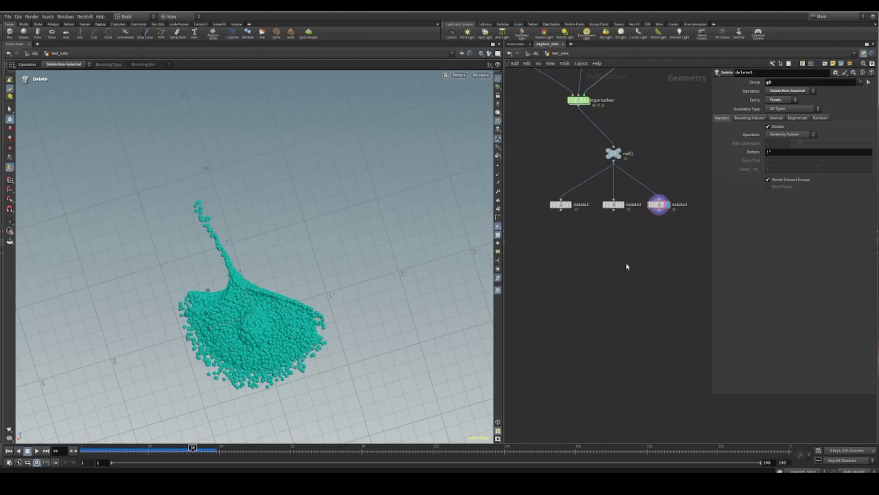
pyautogui.moveTo(535, 185); pyautogui.dragTo(684, 225)
pyautogui.moveTo(614, 204); pyautogui.dragTo(664, 204)
pyautogui.scroll(-2, 650, 243)
pyautogui.moveTo(664, 257); pyautogui.dragTo(672, 276, button='middle')
pyautogui.click(612, 234)
pyautogui.moveTo(613, 234); pyautogui.dragTo(671, 184, button='right')
pyautogui.moveTo(671, 184); pyautogui.dragTo(618, 198, button='middle')
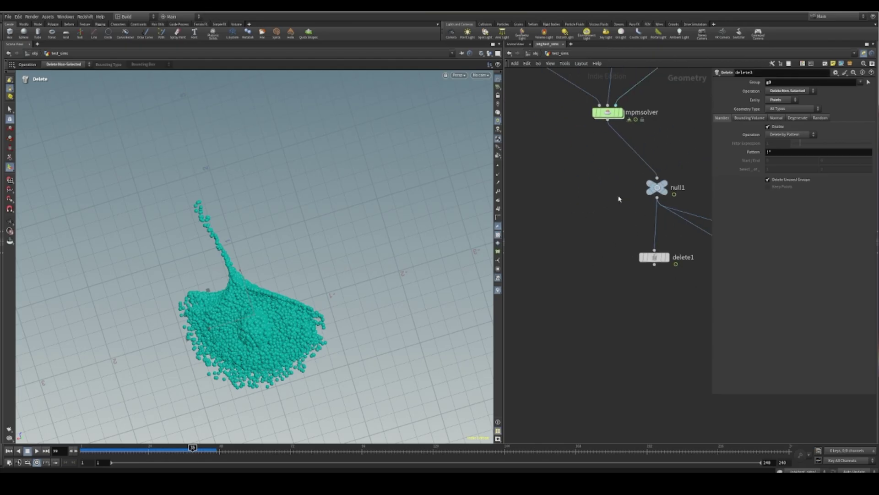
pyautogui.moveTo(655, 187); pyautogui.dragTo(593, 182)
pyautogui.click(609, 167)
# - Add a Particle Fluid Surface node below null1, wire null1 into it, reduce its particle separation, and display the surfaced result
pyautogui.moveTo(593, 241); pyautogui.dragTo(628, 211, button='middle')
pyautogui.press('Tab')
pyautogui.write('partflu')
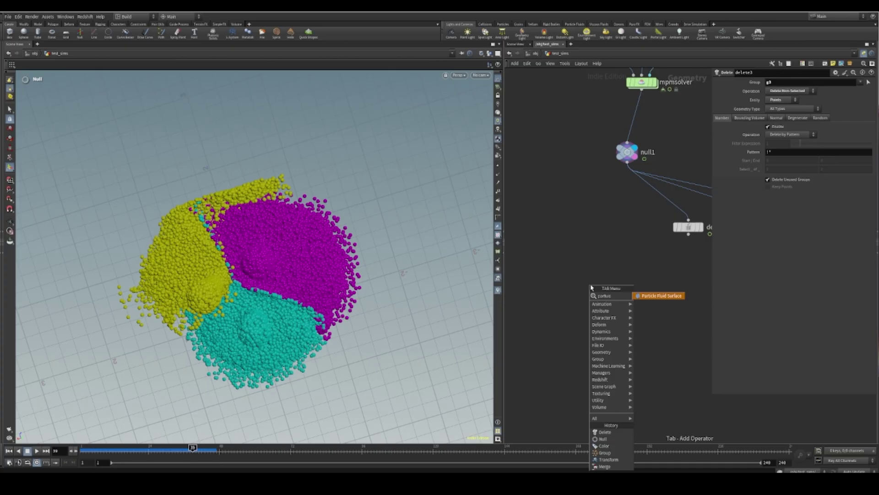
pyautogui.press('Return')
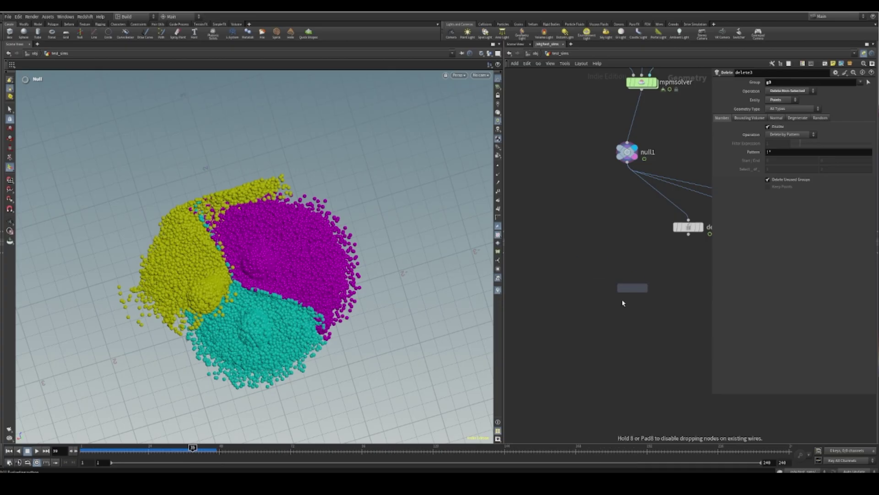
pyautogui.click(597, 300)
pyautogui.click(629, 169)
pyautogui.click(590, 291)
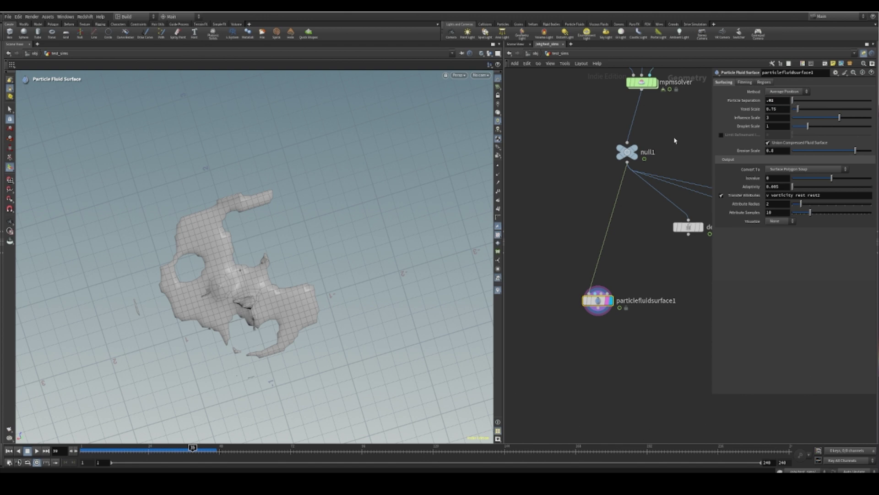
pyautogui.keyDown('alt'); pyautogui.moveTo(296, 281); pyautogui.dragTo(316, 334); pyautogui.keyUp('alt')
pyautogui.moveTo(637, 353); pyautogui.dragTo(606, 327, button='middle')
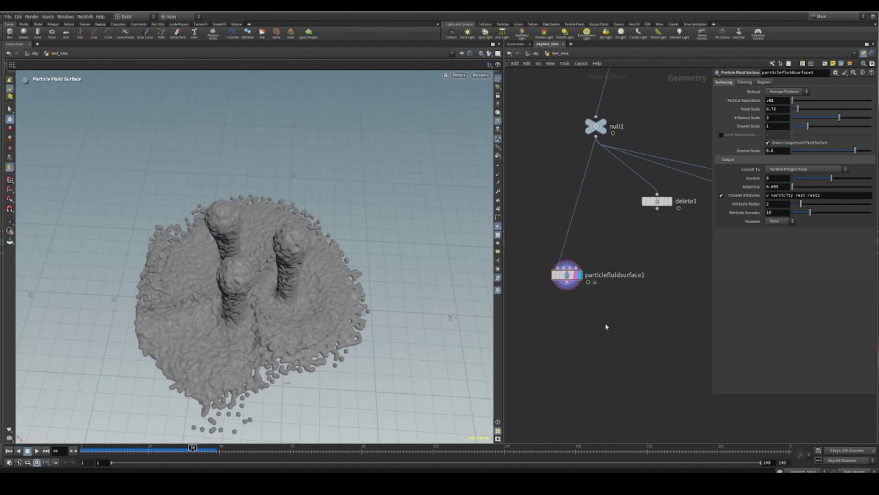
# - Add Cd to the Particle Fluid Surface node's transferred attributes so the mesh inherits the particle colors
pyautogui.click(834, 195)
pyautogui.press('capslock')
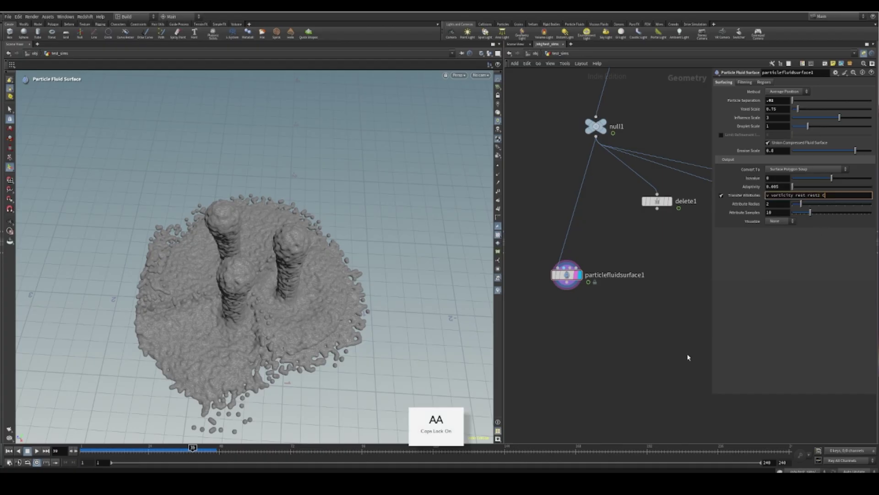
pyautogui.press('Return')
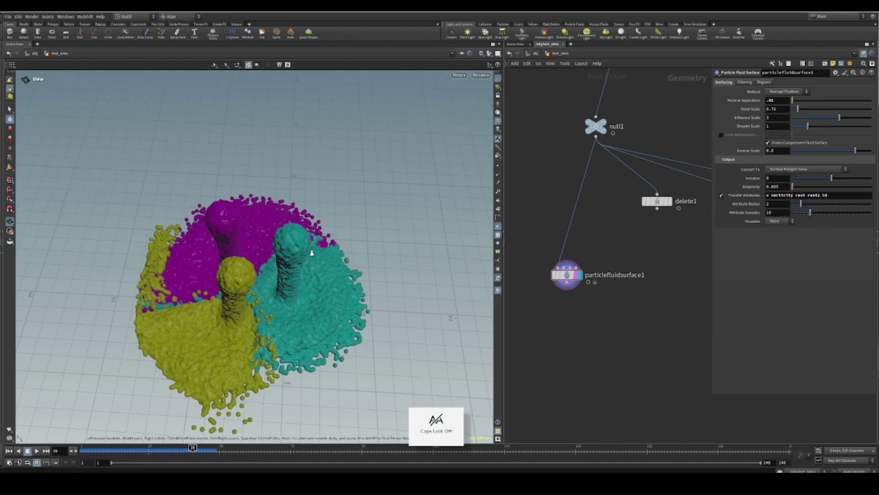
# - Examine the colored fluid surface from several angles and at different frames
pyautogui.keyDown('alt'); pyautogui.moveTo(310, 254); pyautogui.dragTo(296, 308); pyautogui.keyUp('alt')
pyautogui.scroll(2, 296, 307)
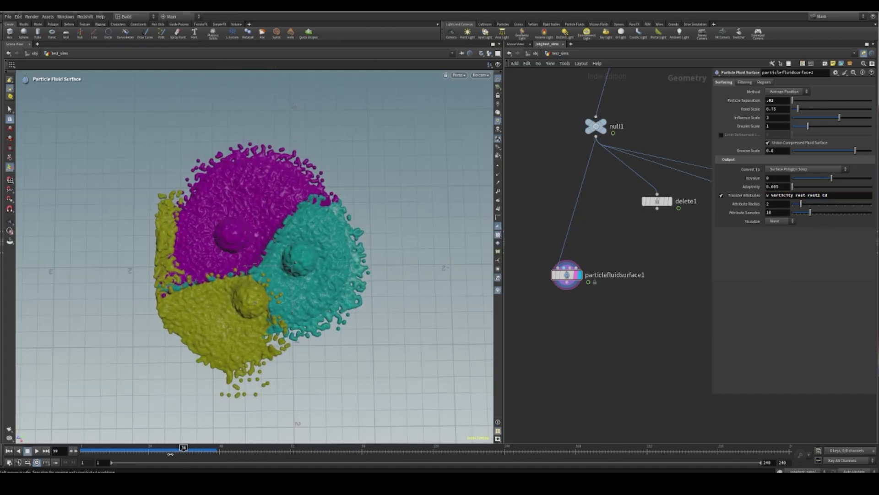
pyautogui.moveTo(166, 451); pyautogui.dragTo(182, 450)
pyautogui.click(194, 449)
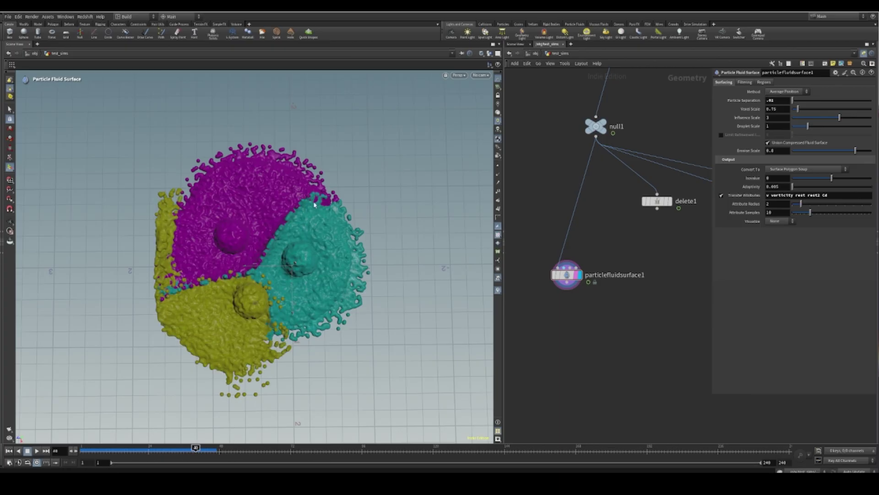
pyautogui.moveTo(314, 205); pyautogui.dragTo(376, 127)
pyautogui.moveTo(393, 193); pyautogui.dragTo(426, 160, button='right')
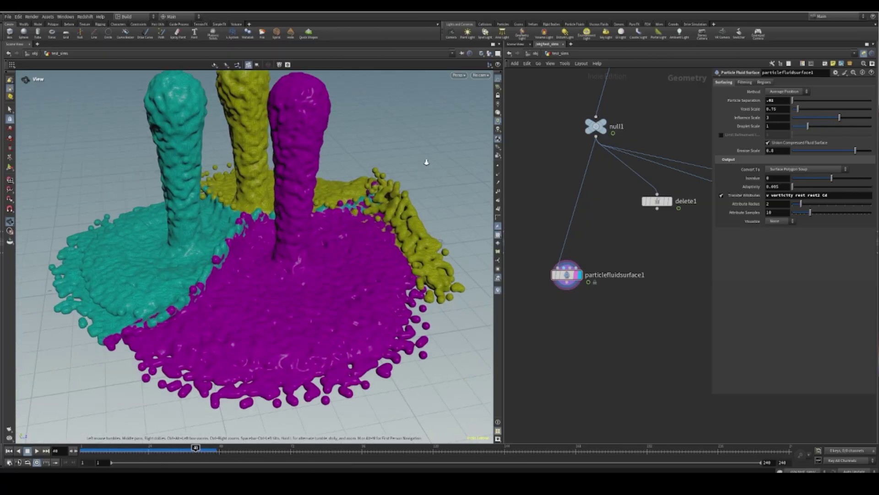
pyautogui.moveTo(298, 243); pyautogui.dragTo(343, 316)
pyautogui.moveTo(344, 316); pyautogui.dragTo(310, 296, button='right')
pyautogui.moveTo(310, 296); pyautogui.dragTo(293, 227)
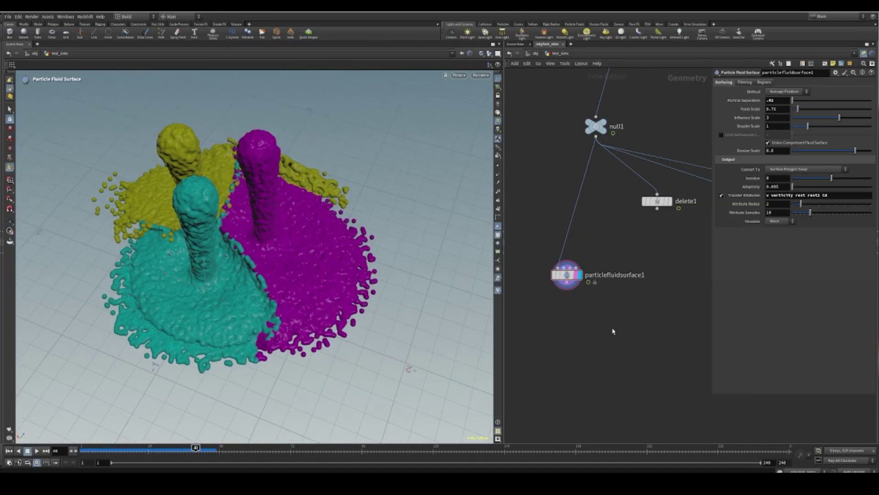
# - Return to the first frame, display the MPM Solver, and set the MPM Container's particle separation to 0.015
pyautogui.moveTo(604, 324); pyautogui.dragTo(593, 342, button='right')
pyautogui.moveTo(640, 328); pyautogui.dragTo(548, 403, button='middle')
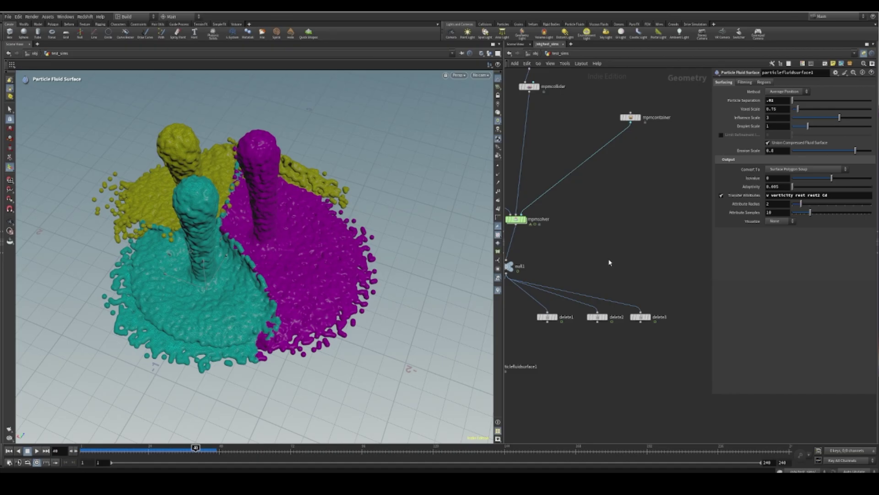
pyautogui.moveTo(609, 263); pyautogui.dragTo(666, 318, button='middle')
pyautogui.scroll(2, 645, 297)
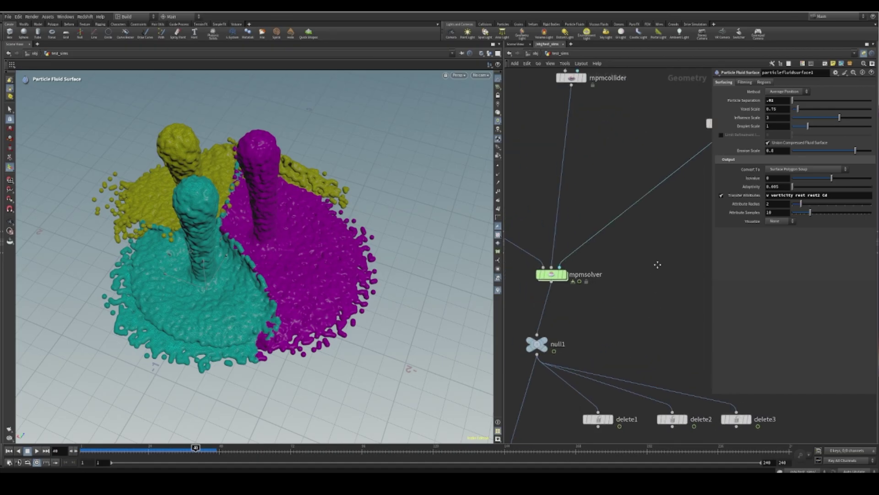
pyautogui.click(9, 451)
pyautogui.click(571, 257)
pyautogui.moveTo(673, 233); pyautogui.dragTo(609, 290, button='middle')
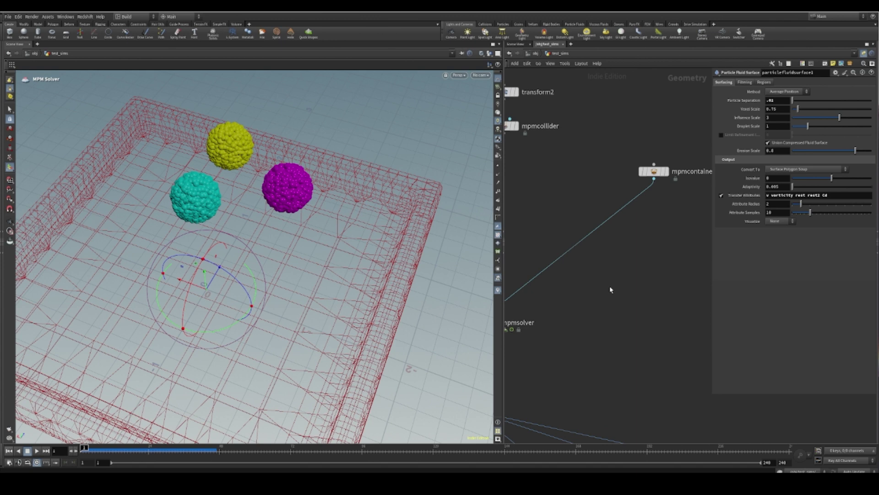
pyautogui.click(653, 172)
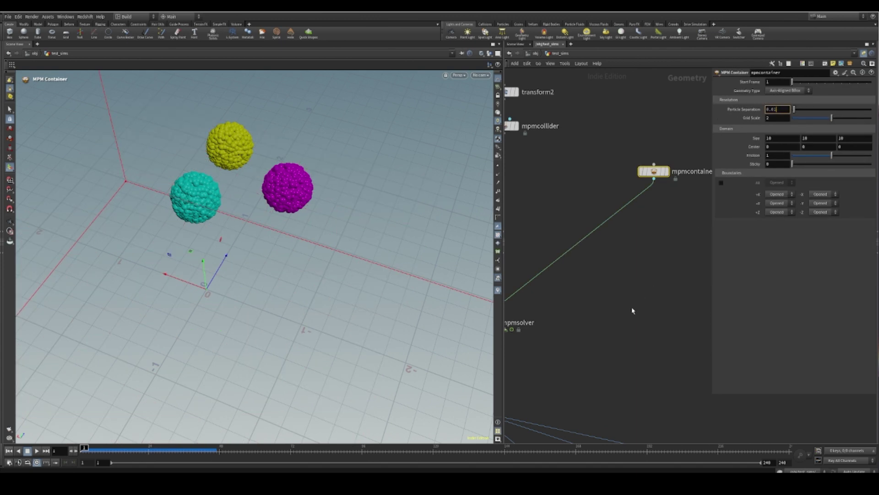
# - Link the Particle Fluid Surface's particle separation to the MPM Container's particle separation with a relative reference
pyautogui.rightClick(751, 111)
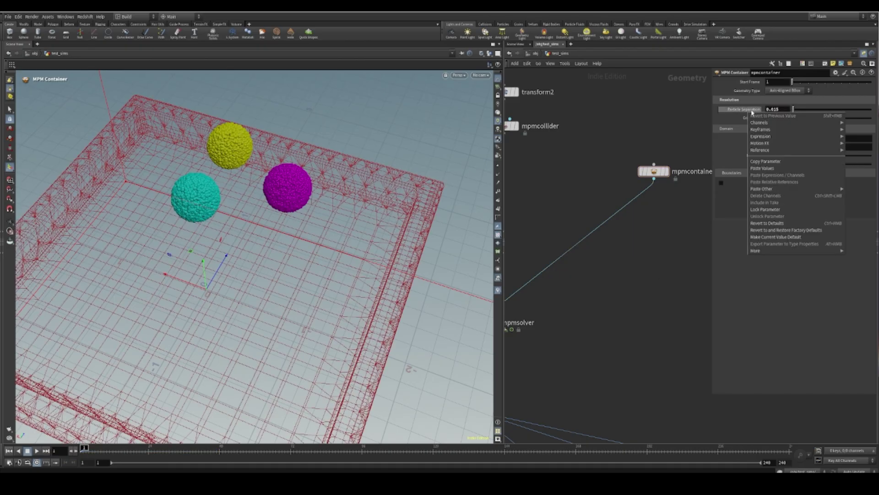
pyautogui.click(775, 162)
pyautogui.scroll(-1, 633, 238)
pyautogui.moveTo(633, 239); pyautogui.dragTo(709, 62, button='middle')
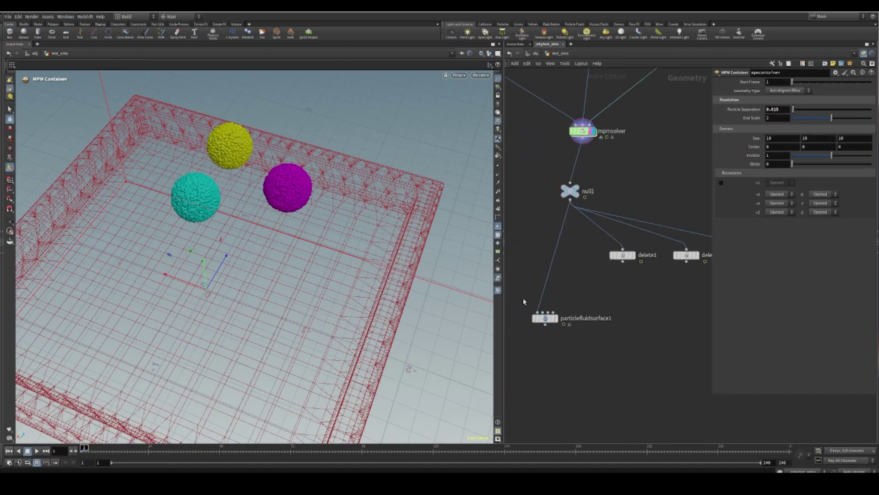
pyautogui.click(544, 317)
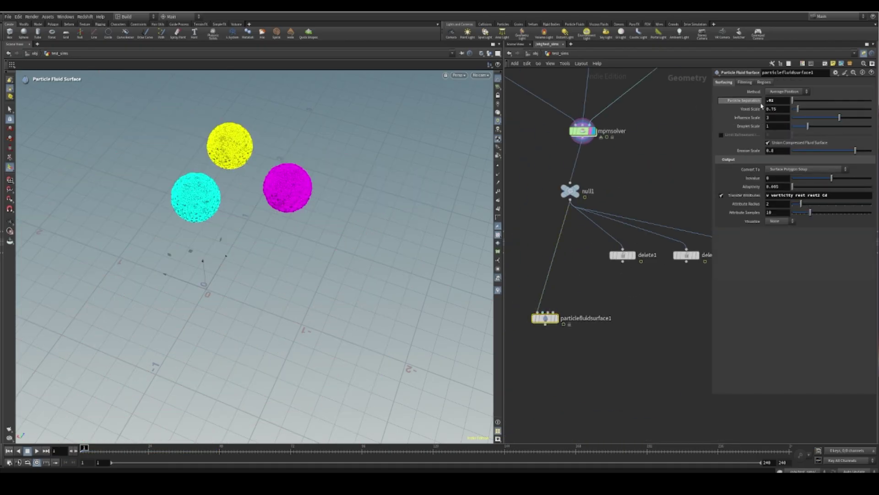
pyautogui.rightClick(744, 102)
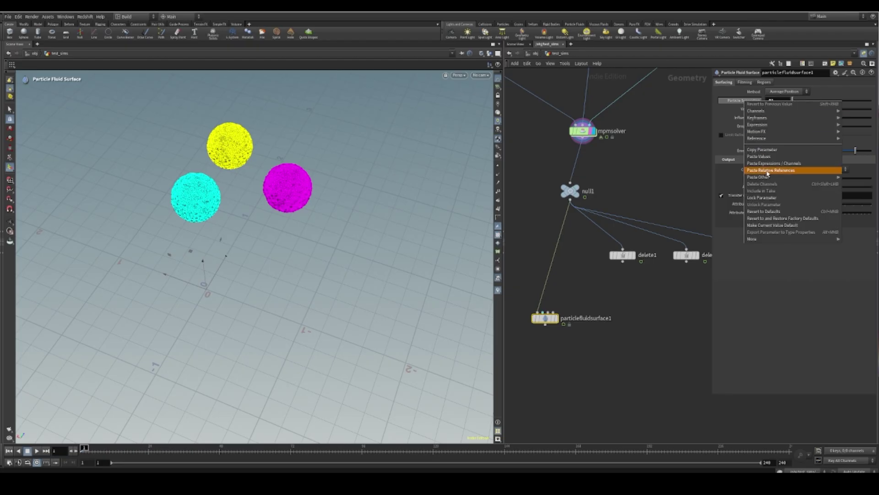
pyautogui.click(774, 176)
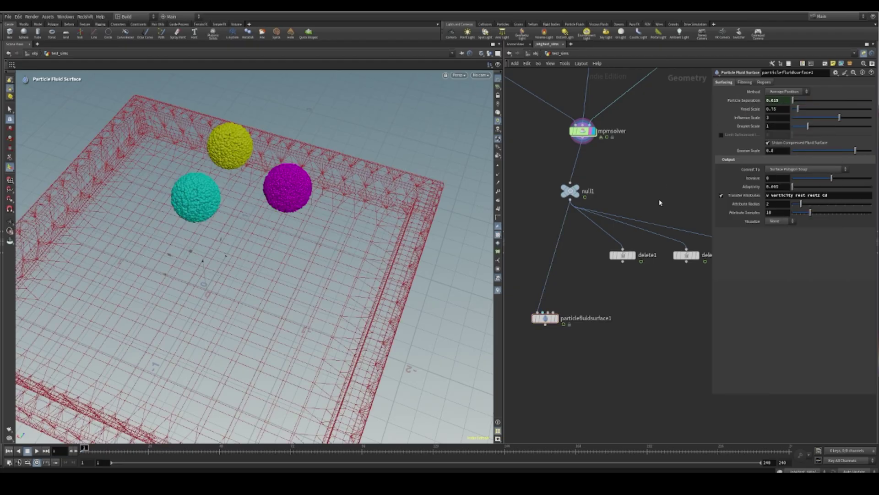
# - Display null1 and run the simulation from the first frame to check the finer particles
pyautogui.click(572, 192)
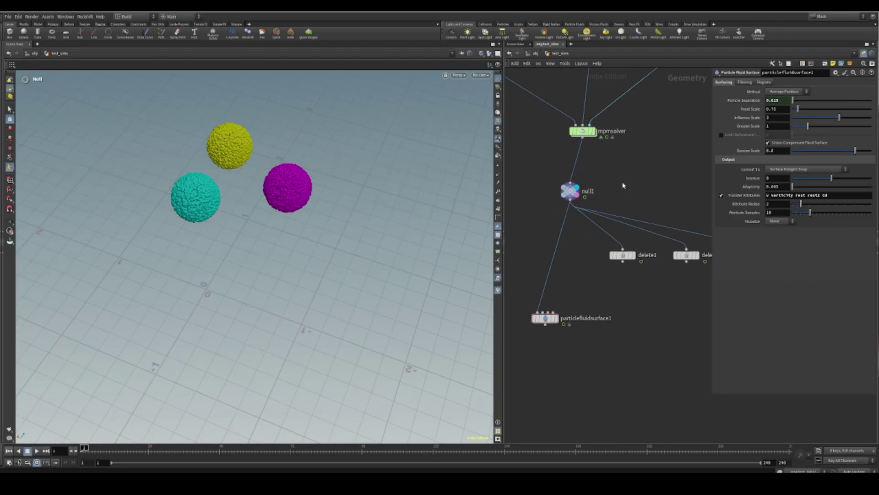
pyautogui.click(37, 451)
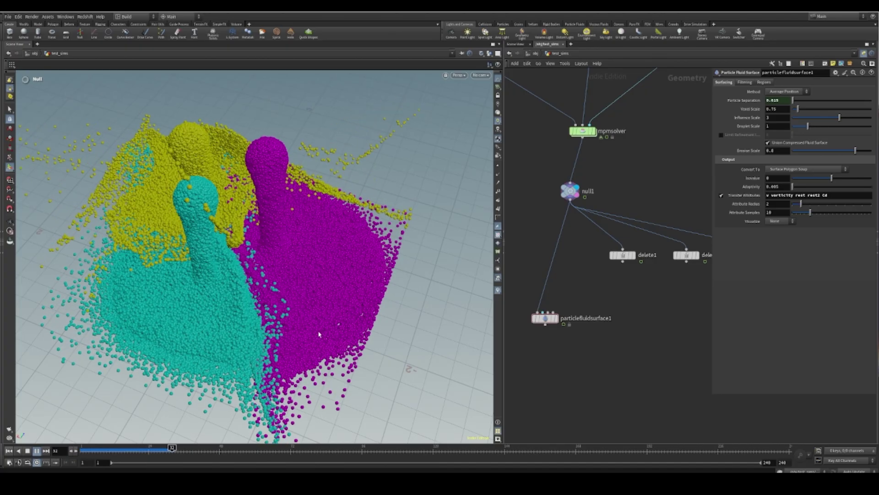
pyautogui.press('Escape')
pyautogui.moveTo(277, 252); pyautogui.dragTo(317, 316)
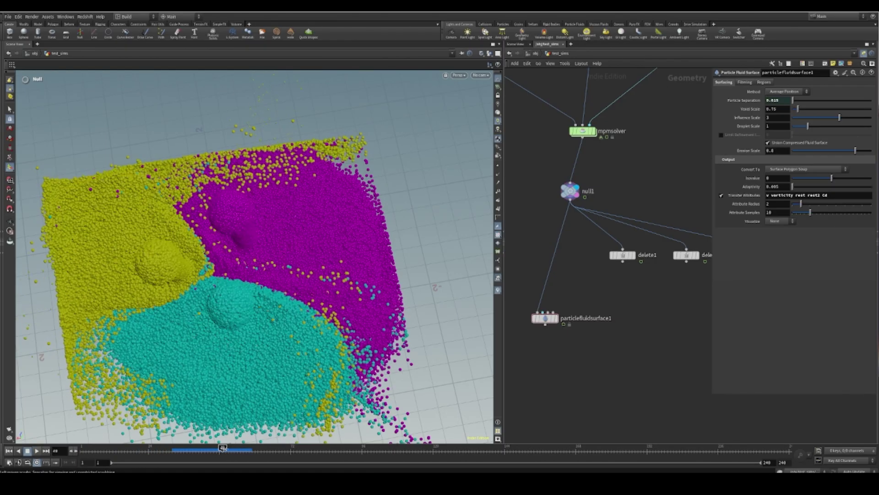
# - Go to frame 54 and display particlefluidsurface1 to mesh the finer particles
pyautogui.click(237, 448)
pyautogui.moveTo(555, 342); pyautogui.dragTo(585, 284, button='middle')
pyautogui.scroll(3, 585, 284)
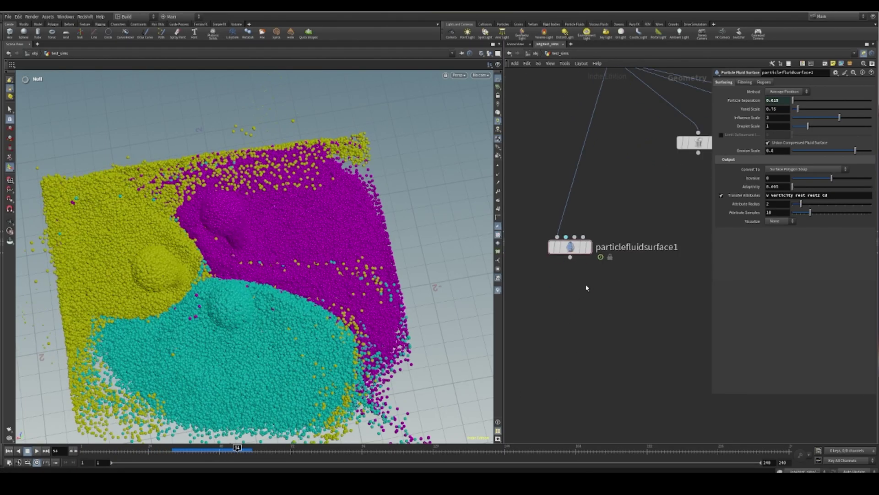
pyautogui.click(587, 249)
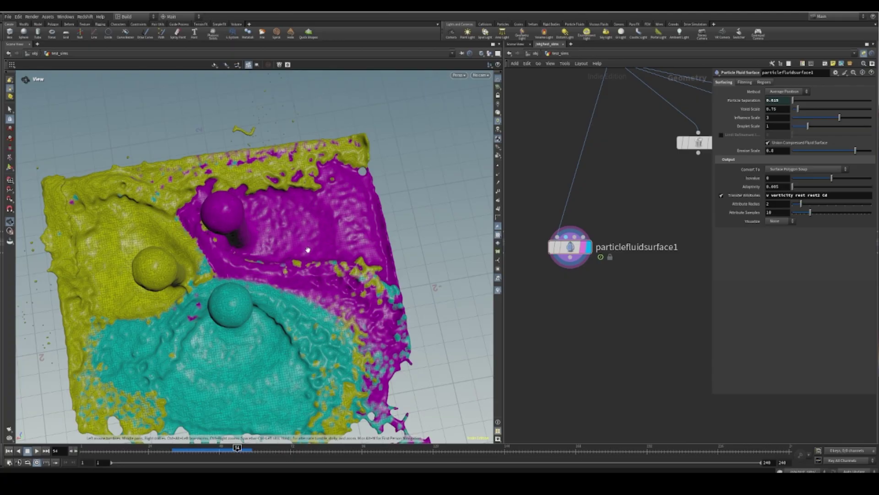
# - Inspect the refined fluid mesh up close from several angles, including the three pouring streams
pyautogui.keyDown('alt'); pyautogui.moveTo(307, 249); pyautogui.dragTo(316, 270); pyautogui.keyUp('alt')
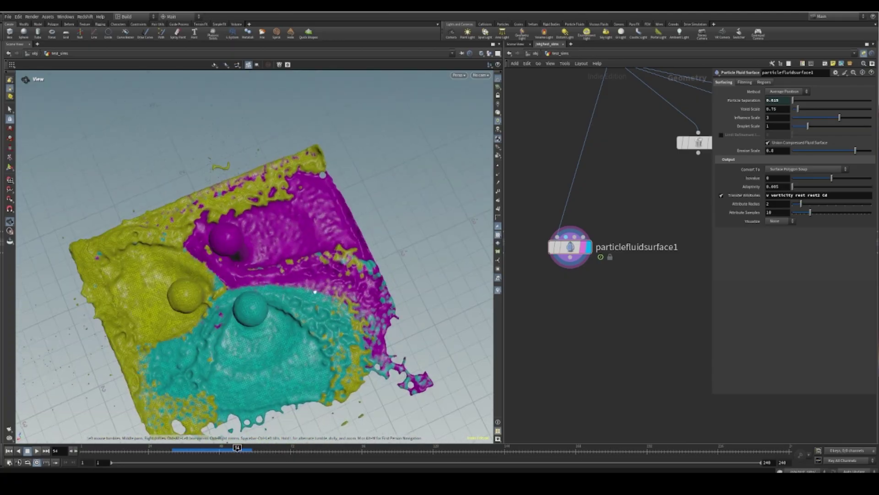
pyautogui.keyDown('alt'); pyautogui.moveTo(316, 270); pyautogui.dragTo(354, 221, button='right'); pyautogui.keyUp('alt')
pyautogui.keyDown('alt'); pyautogui.moveTo(355, 221); pyautogui.dragTo(177, 258); pyautogui.keyUp('alt')
pyautogui.keyDown('alt'); pyautogui.moveTo(177, 258); pyautogui.dragTo(232, 333, button='middle'); pyautogui.keyUp('alt')
pyautogui.keyDown('alt'); pyautogui.moveTo(231, 333); pyautogui.dragTo(241, 355, button='right'); pyautogui.keyUp('alt')
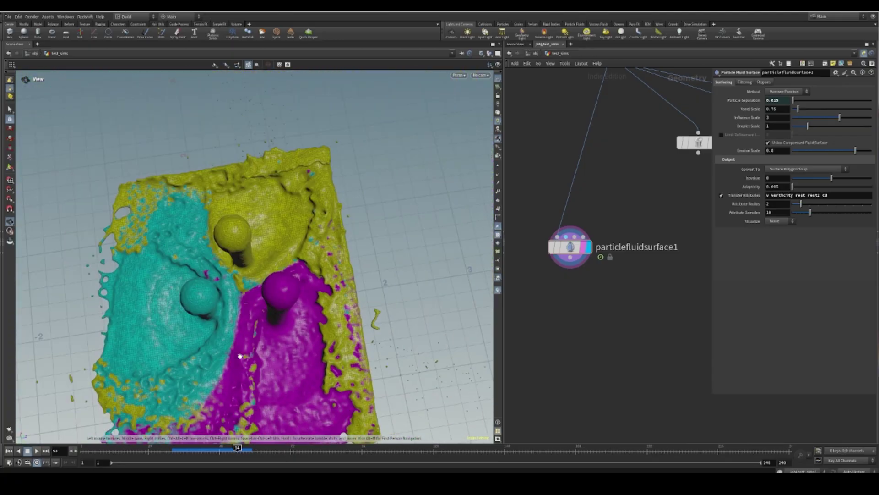
pyautogui.keyDown('alt'); pyautogui.moveTo(241, 355); pyautogui.dragTo(316, 275); pyautogui.keyUp('alt')
pyautogui.scroll(5, 324, 270)
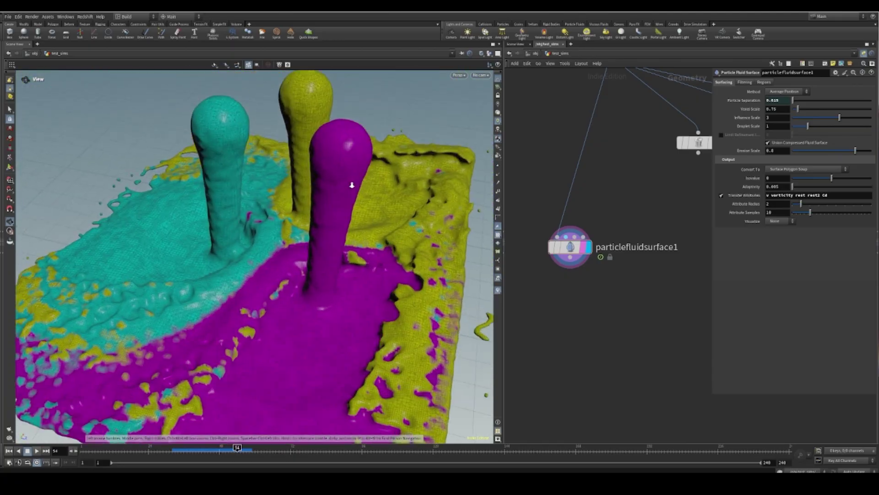
pyautogui.moveTo(323, 269); pyautogui.dragTo(315, 292, button='right')
pyautogui.moveTo(314, 292); pyautogui.dragTo(328, 272)
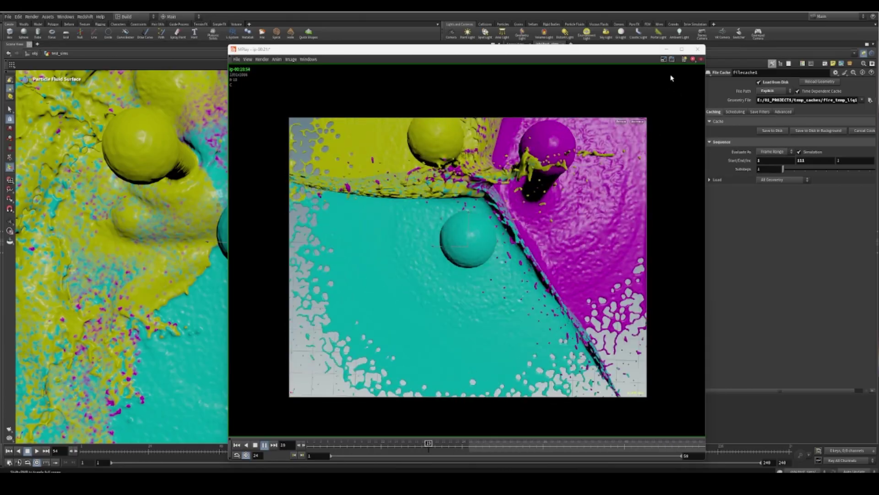
# - Close the flipbook preview, return to the first frame, and review the MPM Solver's main solver settings
pyautogui.click(699, 49)
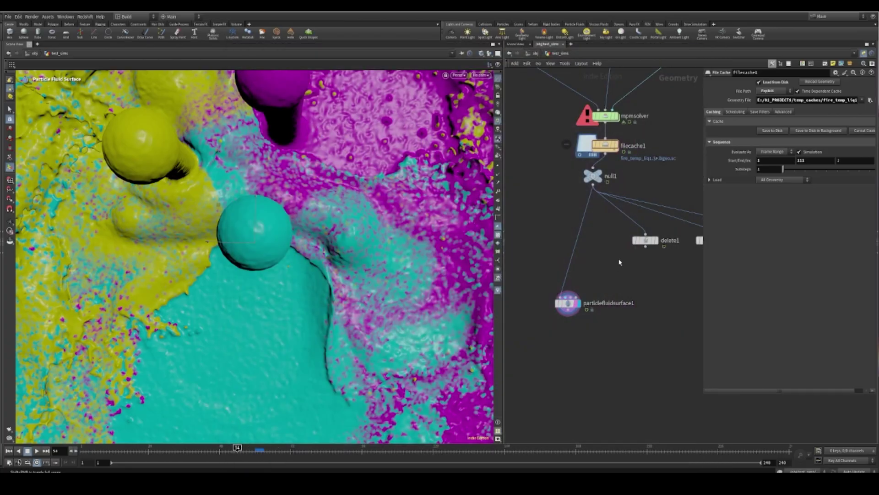
pyautogui.moveTo(575, 222); pyautogui.dragTo(537, 297, button='middle')
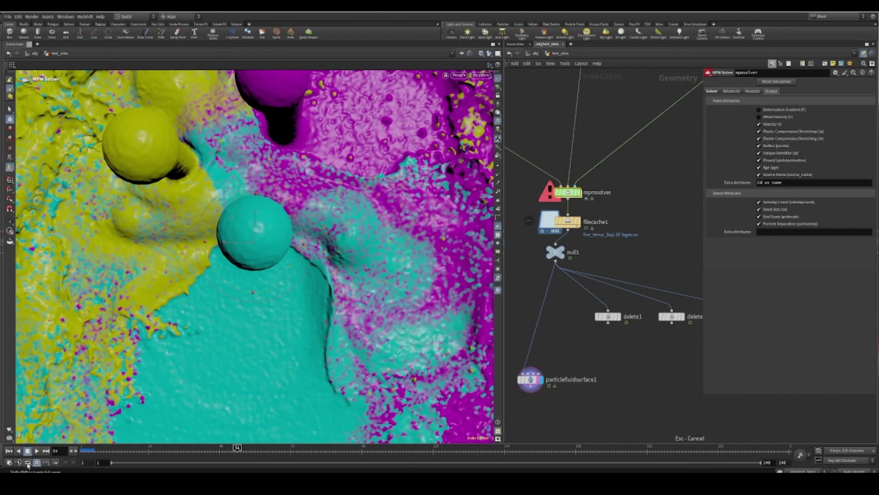
pyautogui.click(8, 452)
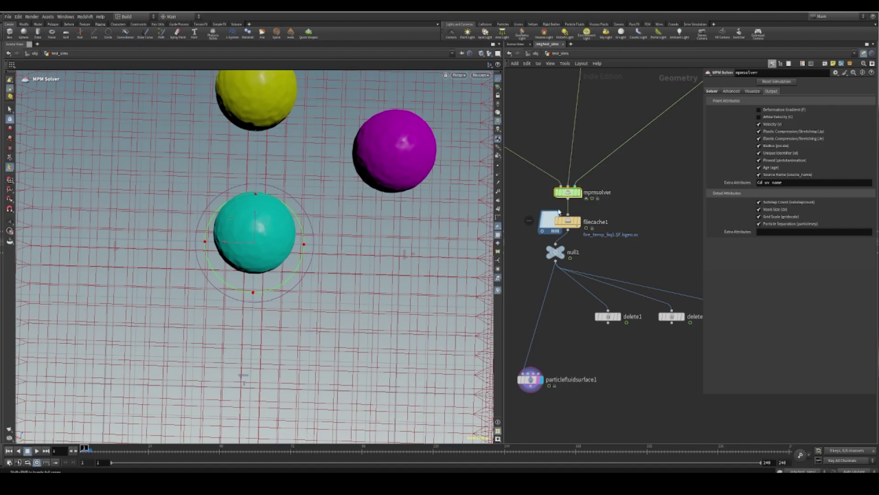
pyautogui.click(712, 91)
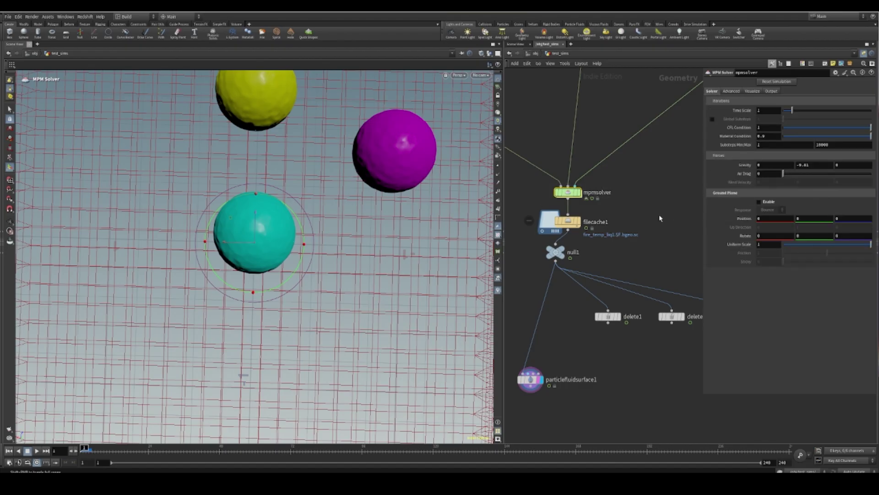
pyautogui.click(573, 392)
pyautogui.moveTo(573, 392); pyautogui.dragTo(600, 340, button='middle')
# - Display null1 below the file cache and scrub the cached particles to frame 61
pyautogui.click(590, 207)
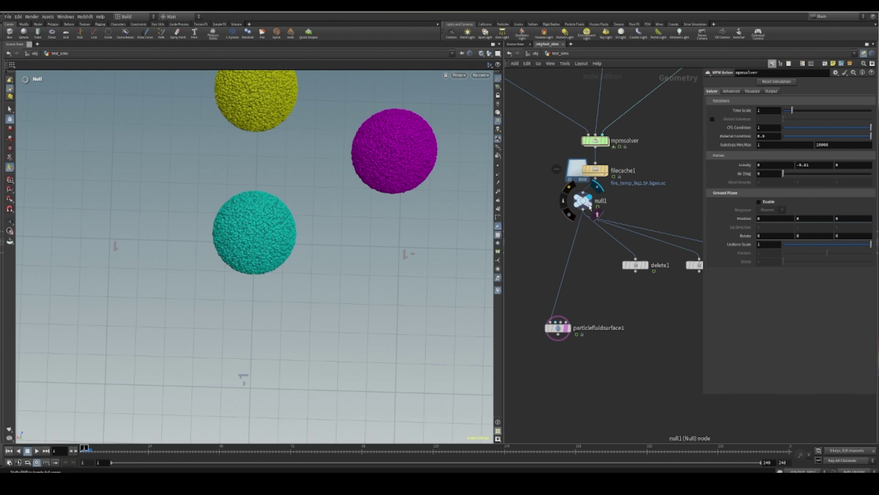
pyautogui.click(276, 448)
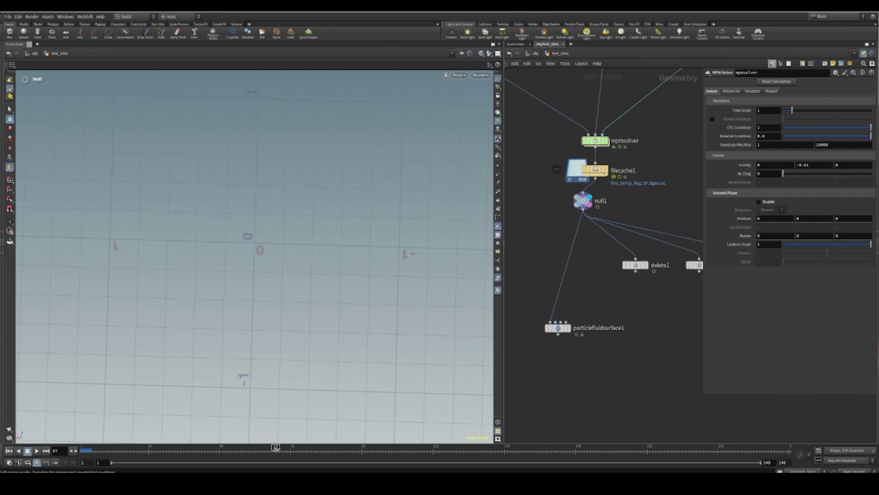
pyautogui.moveTo(274, 448); pyautogui.dragTo(258, 448)
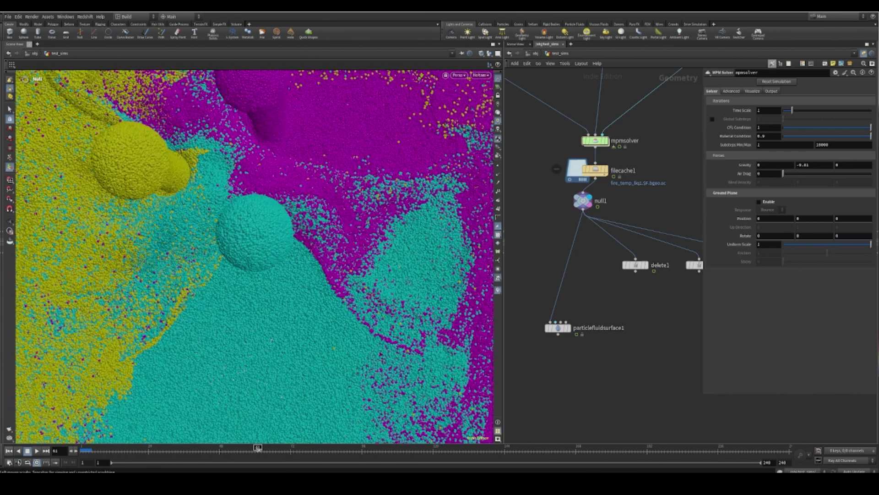
# - Display the particlefluidsurface1 mesh and create a new camera from the current view
pyautogui.moveTo(570, 332)
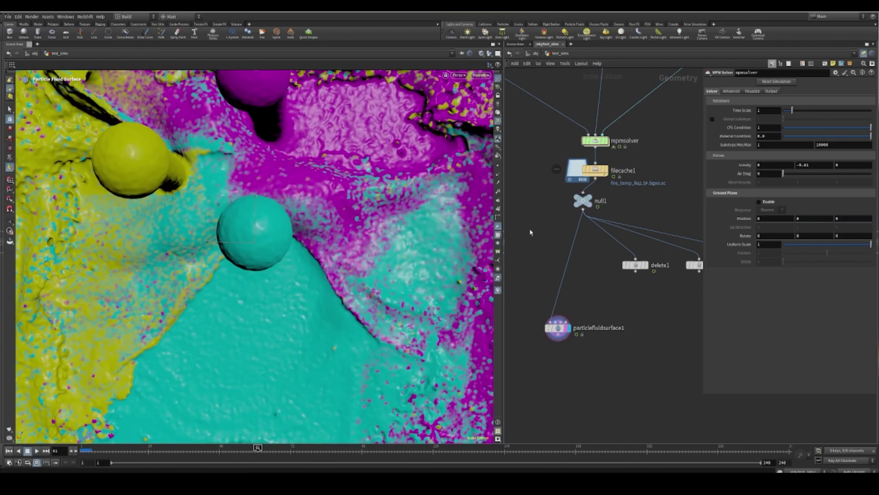
pyautogui.click(481, 75)
pyautogui.click(494, 96)
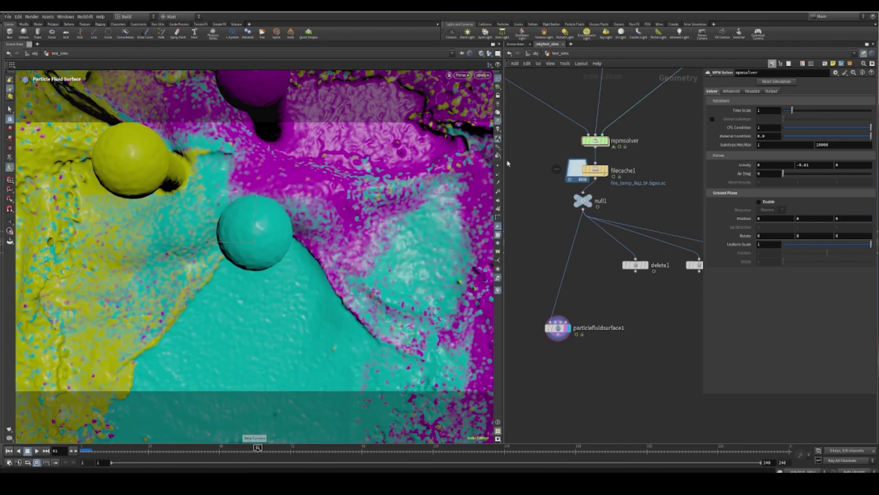
# - Frame the new camera obliquely on the fluid pool where the cyan and yellow streams pour in
pyautogui.keyDown('alt'); pyautogui.moveTo(309, 221); pyautogui.dragTo(280, 280, button='right'); pyautogui.keyUp('alt')
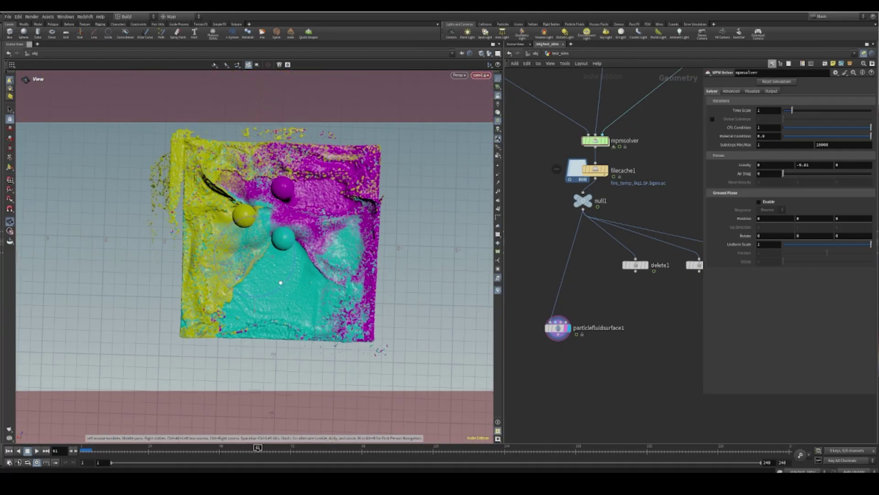
pyautogui.keyDown('alt'); pyautogui.moveTo(281, 281); pyautogui.dragTo(279, 294); pyautogui.keyUp('alt')
pyautogui.keyDown('alt'); pyautogui.moveTo(279, 293); pyautogui.dragTo(323, 232, button='right'); pyautogui.keyUp('alt')
pyautogui.moveTo(324, 233); pyautogui.dragTo(339, 271)
pyautogui.moveTo(340, 270); pyautogui.dragTo(376, 248, button='right')
pyautogui.moveTo(376, 249); pyautogui.dragTo(319, 282)
pyautogui.moveTo(319, 282); pyautogui.dragTo(314, 221, button='middle')
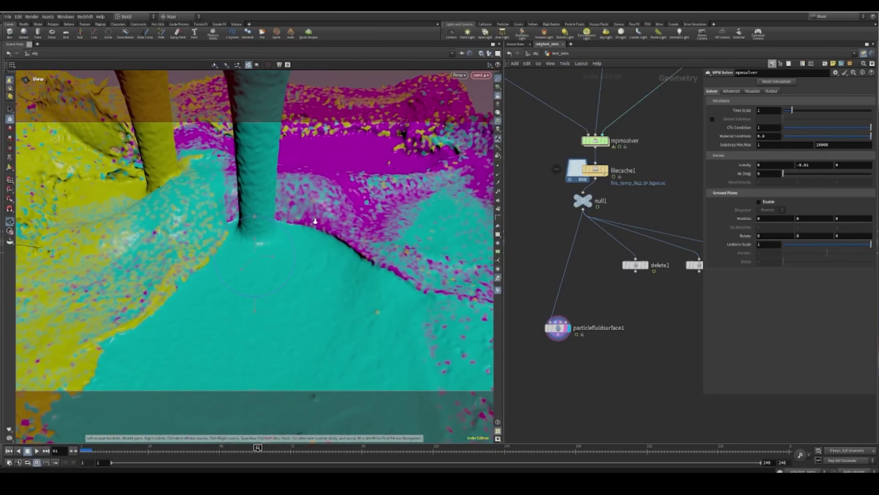
pyautogui.moveTo(314, 222); pyautogui.dragTo(320, 260, button='right')
pyautogui.moveTo(348, 276); pyautogui.dragTo(293, 298)
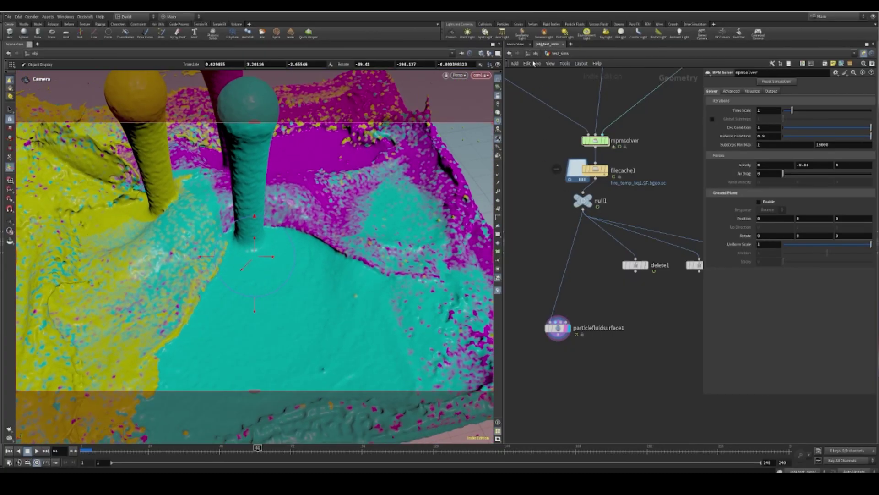
# - Add a Redshift dome light at the object level, below cam1, and show its light settings
pyautogui.press('u')
pyautogui.press('Tab')
pyautogui.write('rsl')
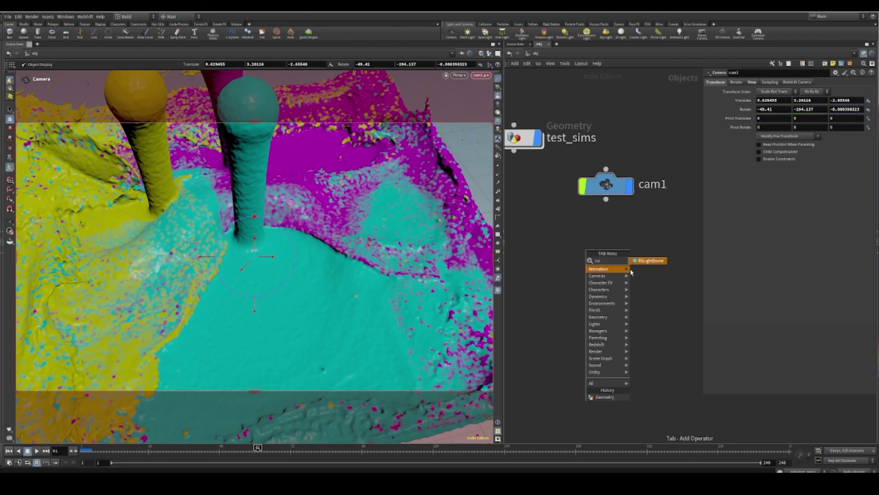
pyautogui.press('Return')
pyautogui.click(584, 259)
pyautogui.click(734, 82)
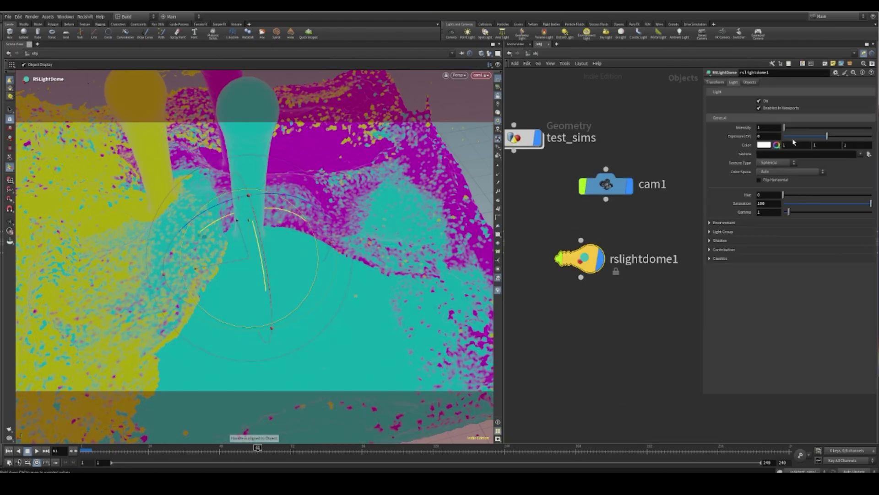
# - Load a Studio HDRI image from Z:/04_ASSETS/04_TEXTURES as the dome light's texture
pyautogui.click(869, 155)
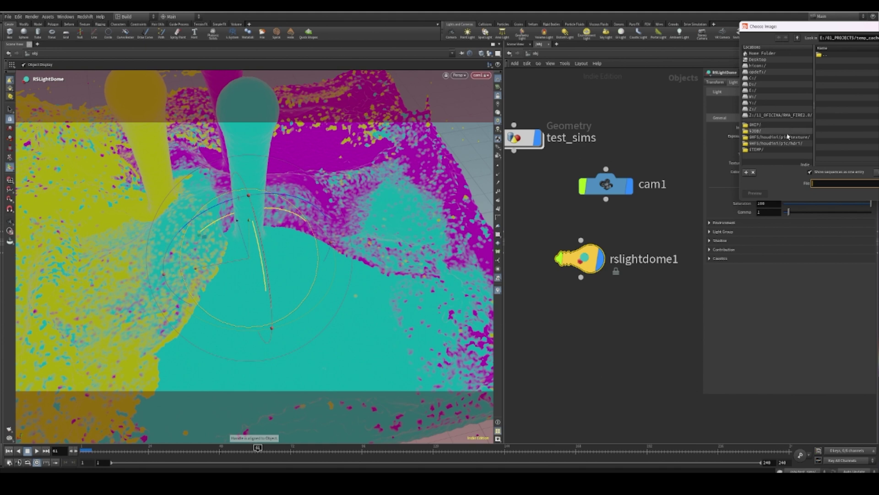
pyautogui.click(754, 109)
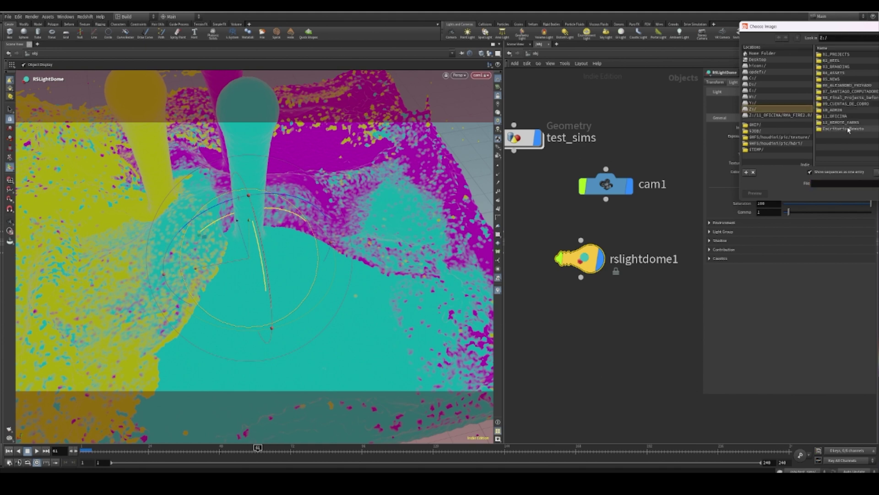
pyautogui.doubleClick(843, 73)
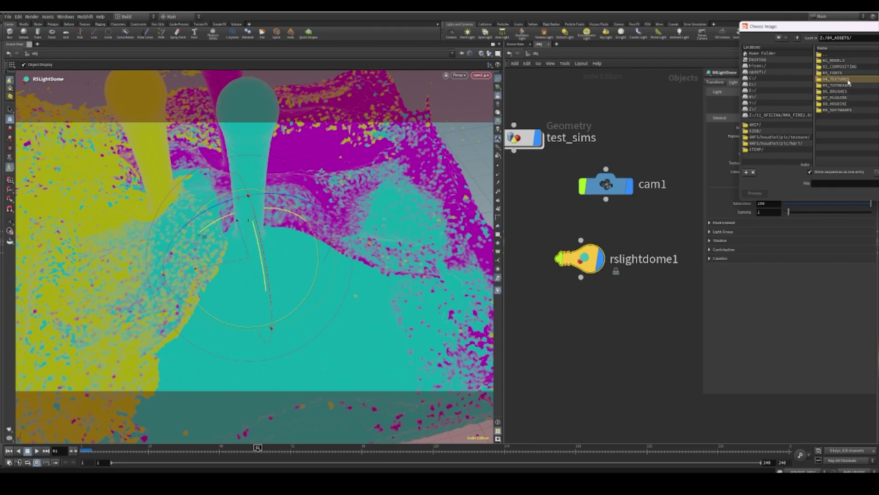
pyautogui.doubleClick(838, 79)
pyautogui.scroll(-10, 848, 83)
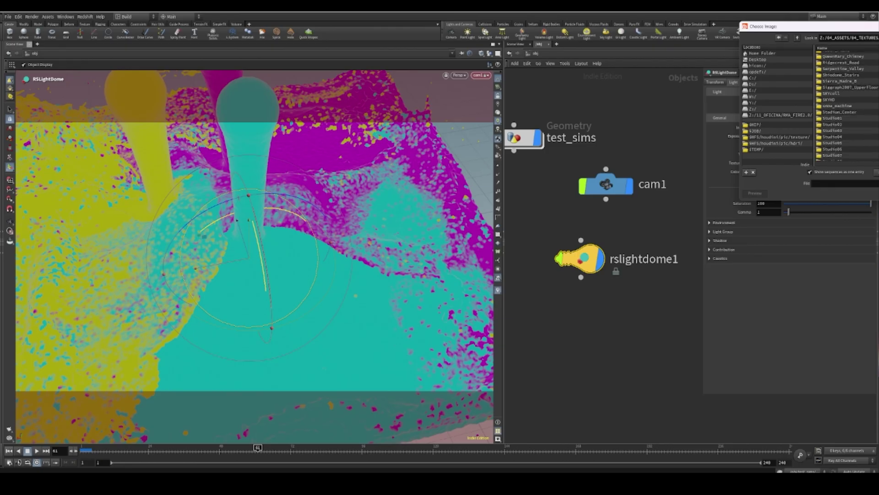
pyautogui.scroll(-3, 850, 119)
pyautogui.doubleClick(843, 89)
pyautogui.doubleClick(851, 68)
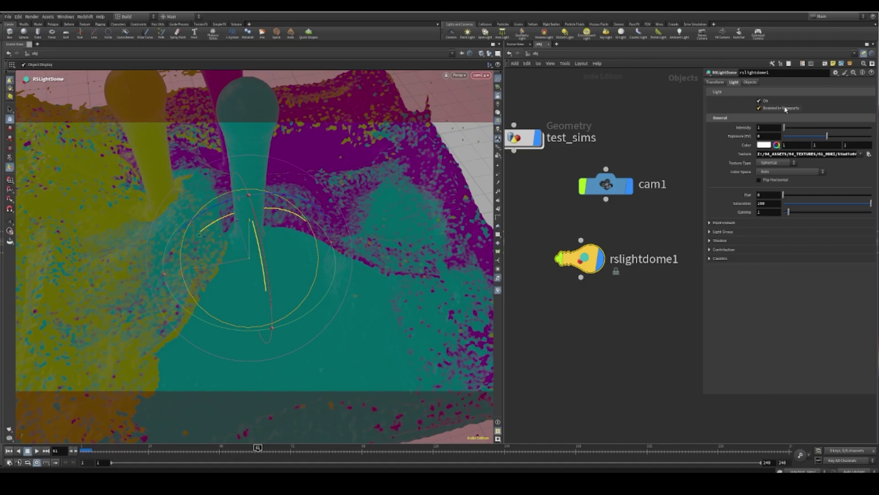
# - Disable the dome light in the viewports and reframe the camera closer to the cyan fluid
pyautogui.click(786, 109)
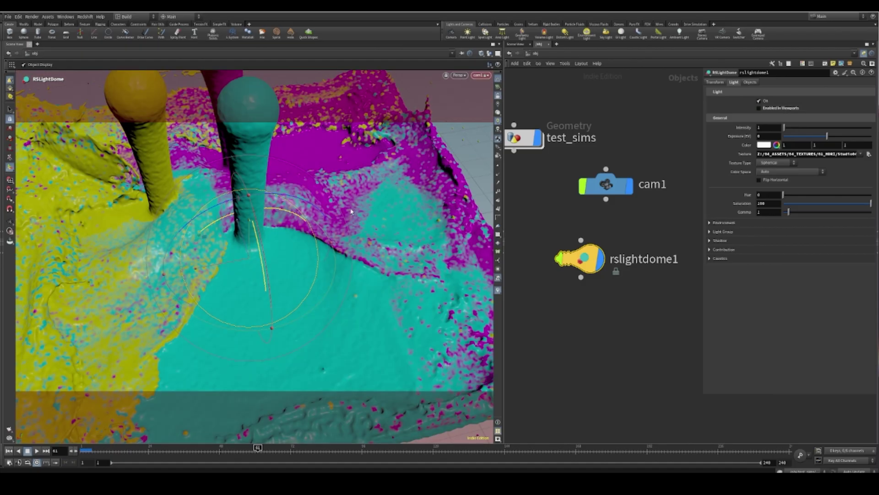
pyautogui.press('Escape')
pyautogui.moveTo(351, 211); pyautogui.dragTo(298, 256)
pyautogui.moveTo(626, 150); pyautogui.dragTo(649, 182, button='middle')
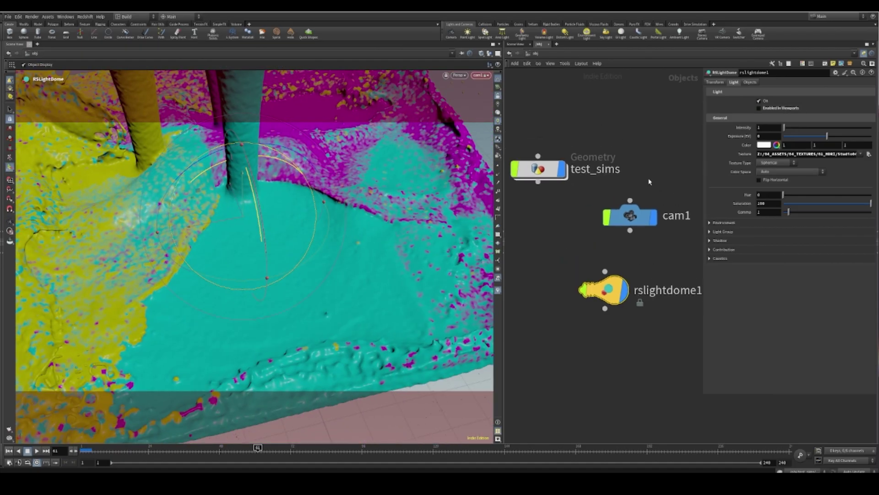
# - Switch to the material network and add an RS Standard Material
pyautogui.click(562, 55)
pyautogui.click(572, 73)
pyautogui.press('Tab')
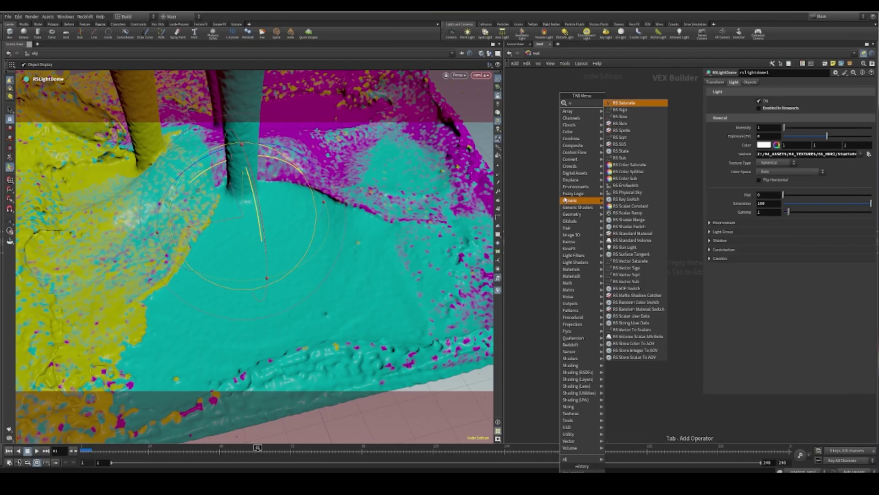
pyautogui.press('Escape')
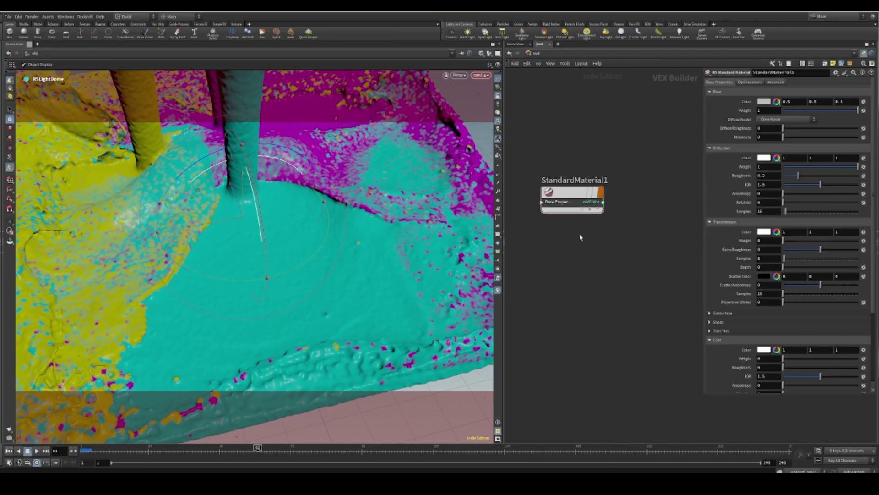
# - Add a Redshift Material named liquid and connect StandardMaterial1's outColor to its Surface input
pyautogui.press('Tab')
pyautogui.write('red')
pyautogui.click(699, 118)
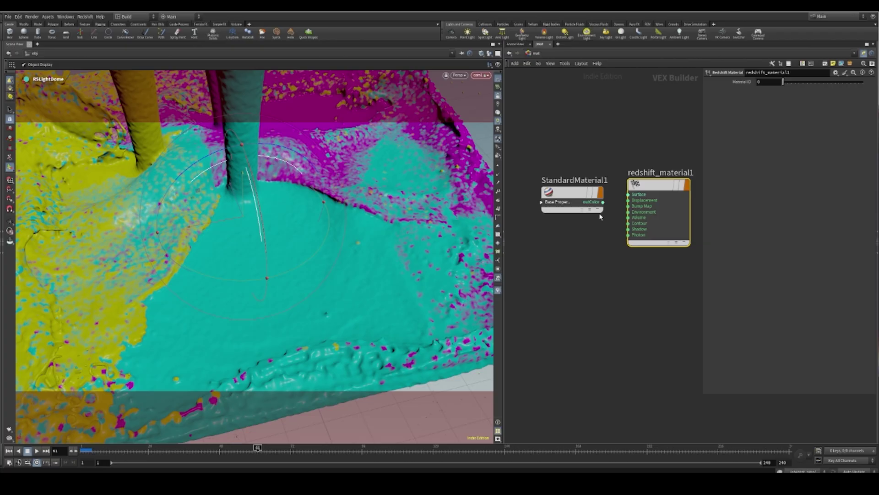
pyautogui.doubleClick(662, 172)
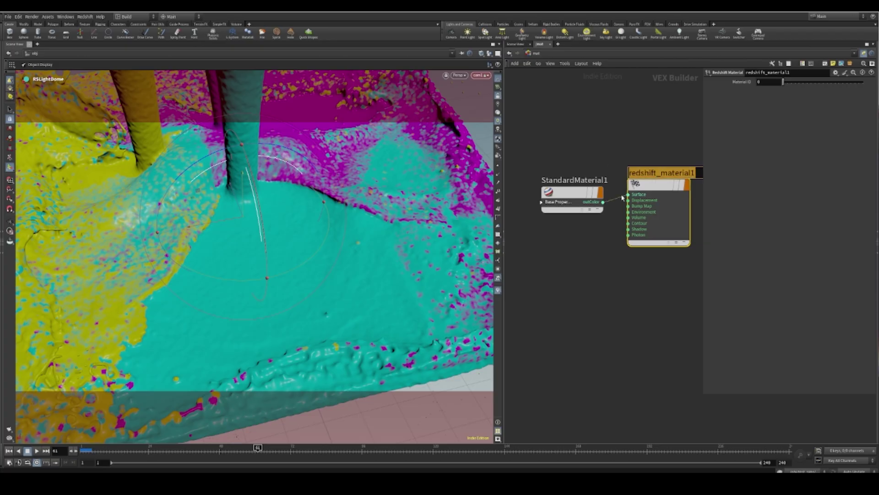
pyautogui.write('liquid')
pyautogui.press('Return')
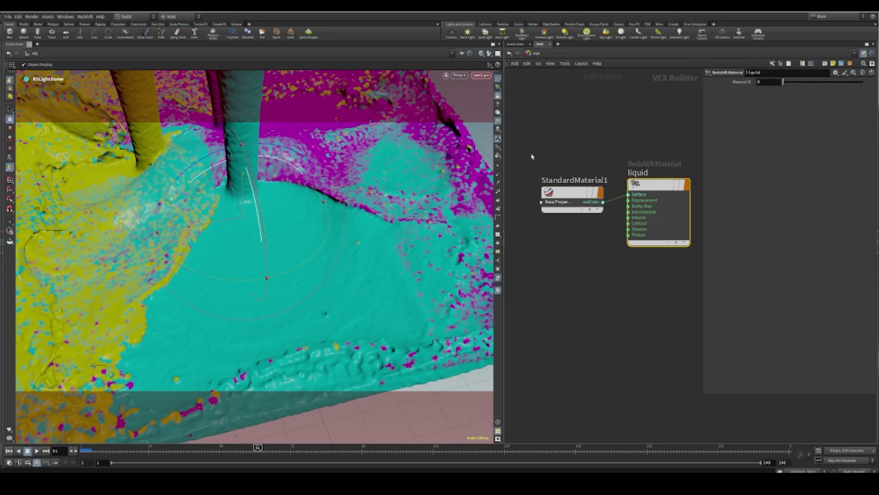
# - Align StandardMaterial1 beside the liquid material and adjust the camera to show more of the pouring streams
pyautogui.scroll(-3, 569, 133)
pyautogui.scroll(1, 590, 136)
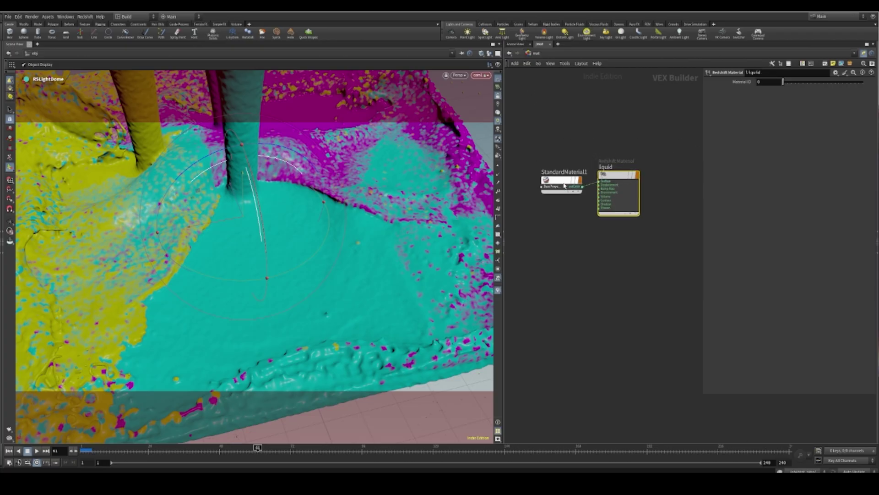
pyautogui.press('Escape')
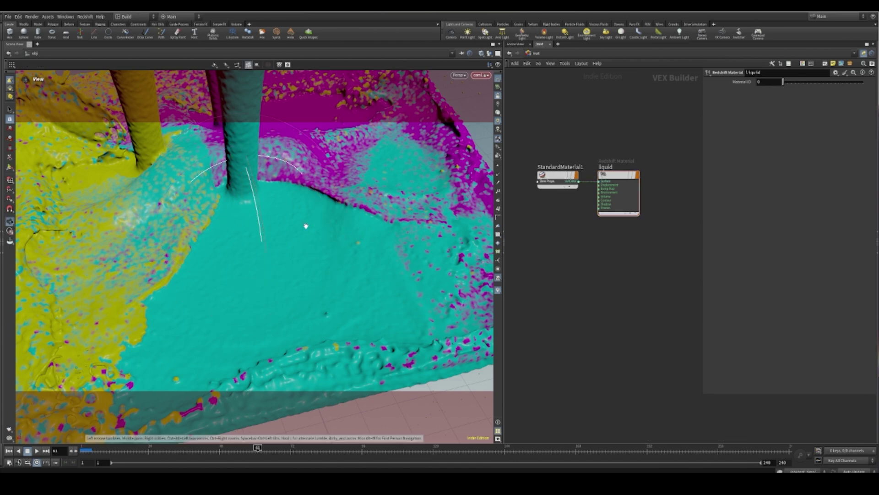
pyautogui.moveTo(305, 226); pyautogui.dragTo(236, 244)
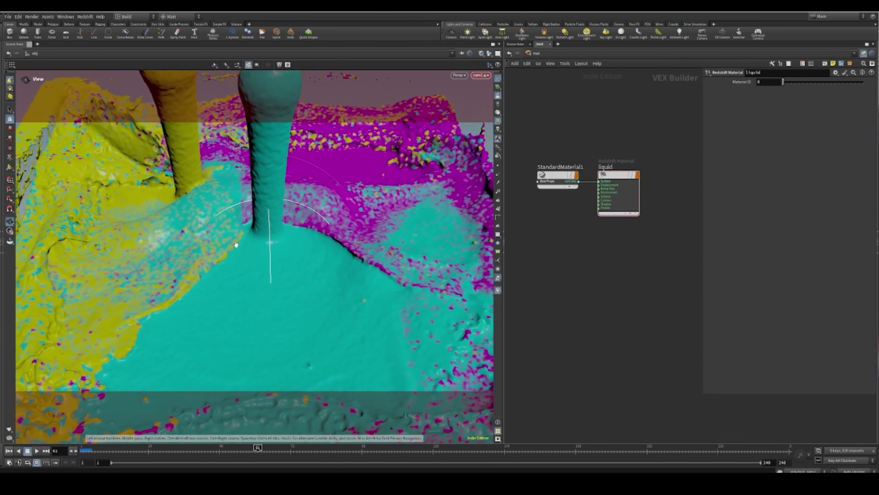
pyautogui.moveTo(329, 241); pyautogui.dragTo(296, 229, button='middle')
# - Switch to the output network, create a Redshift render output, and select Redshift_ROP1
pyautogui.click(547, 53)
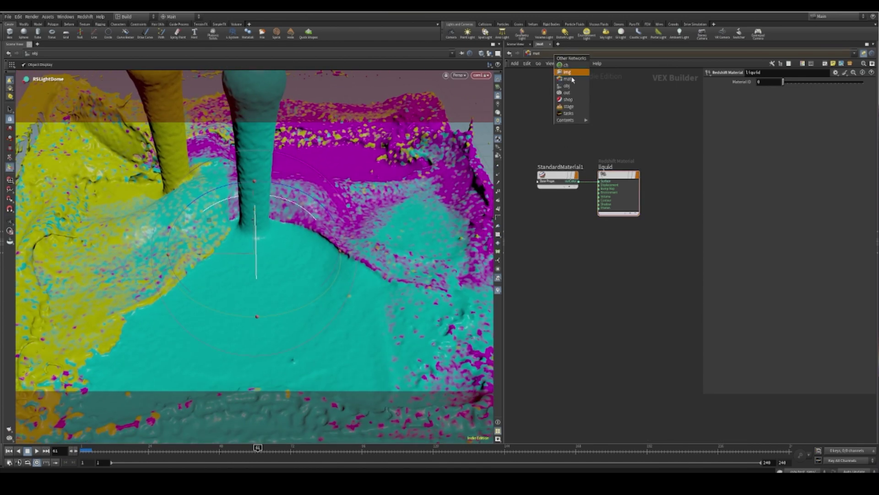
pyautogui.click(570, 93)
pyautogui.press('Tab')
pyautogui.moveTo(604, 207)
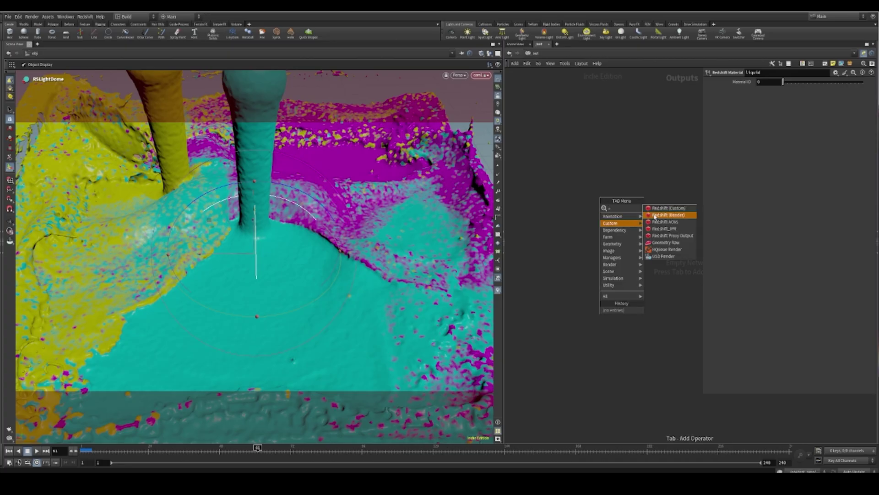
pyautogui.click(659, 215)
pyautogui.click(593, 178)
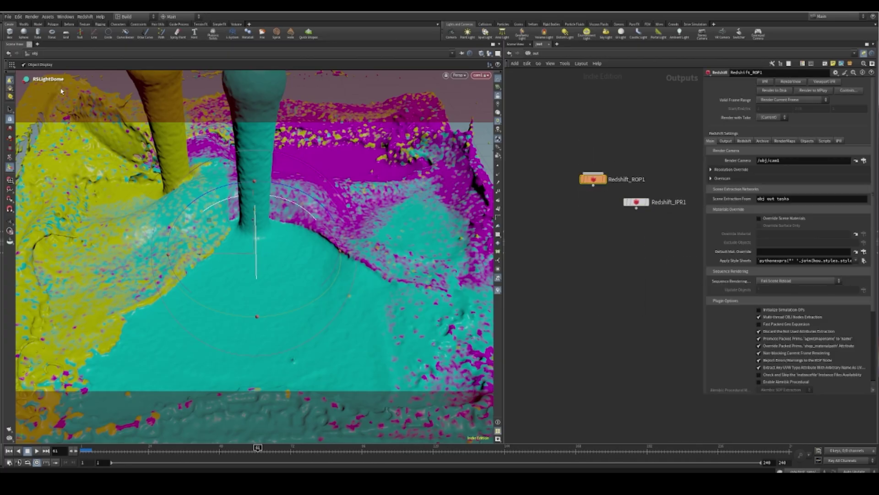
# - Split the viewport pane into an upper and a lower pane
pyautogui.click(37, 45)
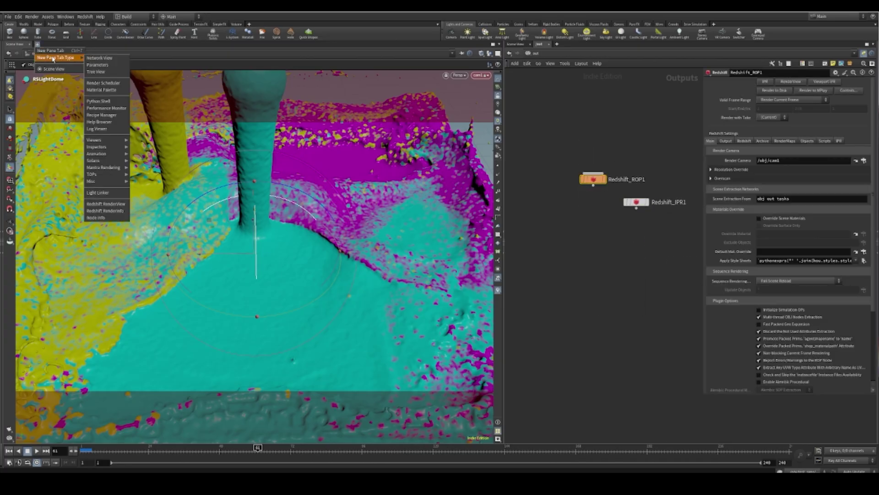
pyautogui.click(336, 88)
pyautogui.click(500, 44)
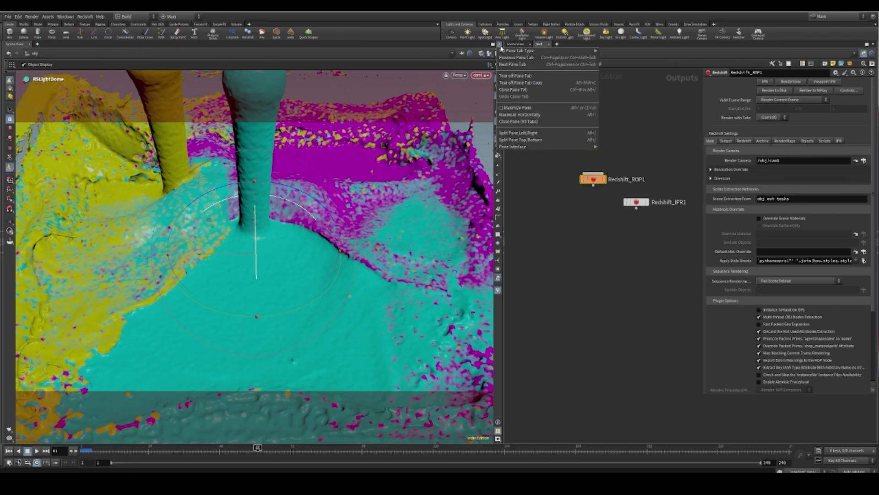
pyautogui.click(548, 138)
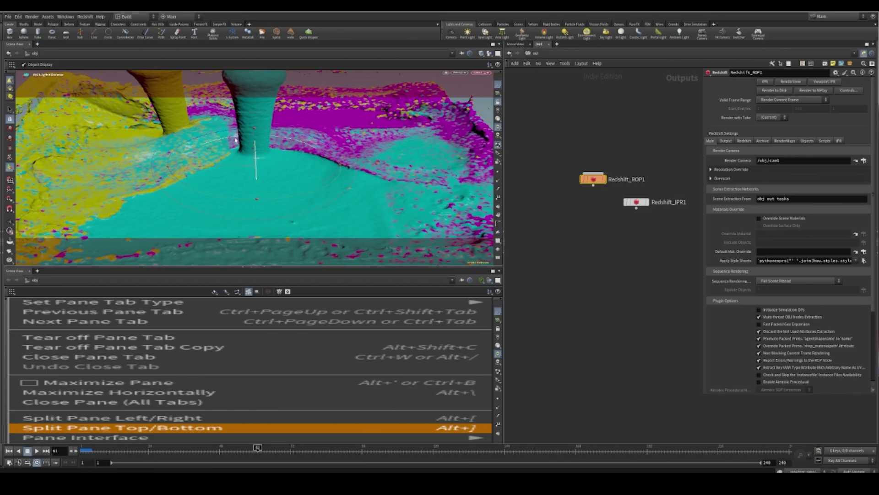
pyautogui.click(69, 425)
# - Open a Redshift RenderView in the lower pane and set its camera to /obj/cam1
pyautogui.click(38, 270)
pyautogui.moveTo(58, 285)
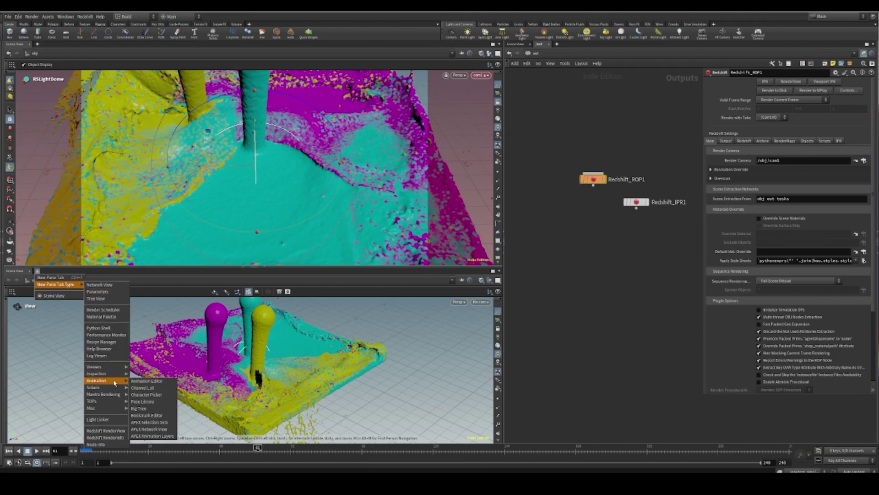
pyautogui.moveTo(115, 396)
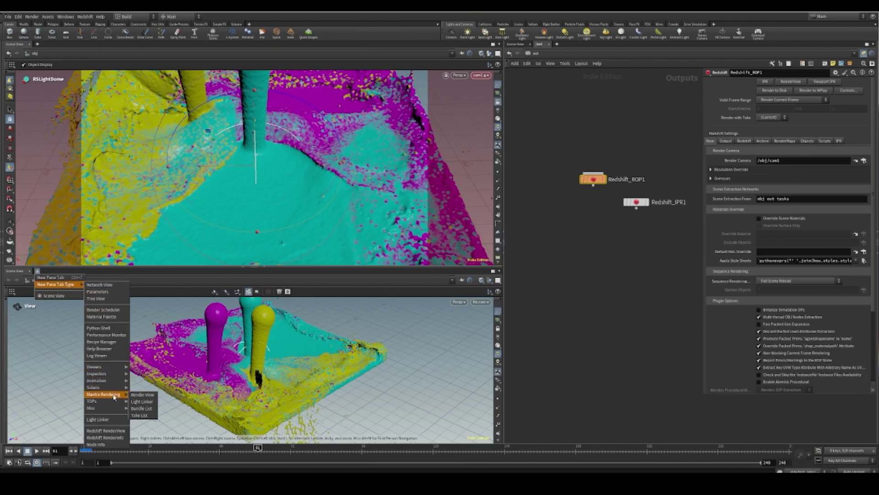
pyautogui.click(106, 430)
pyautogui.click(134, 290)
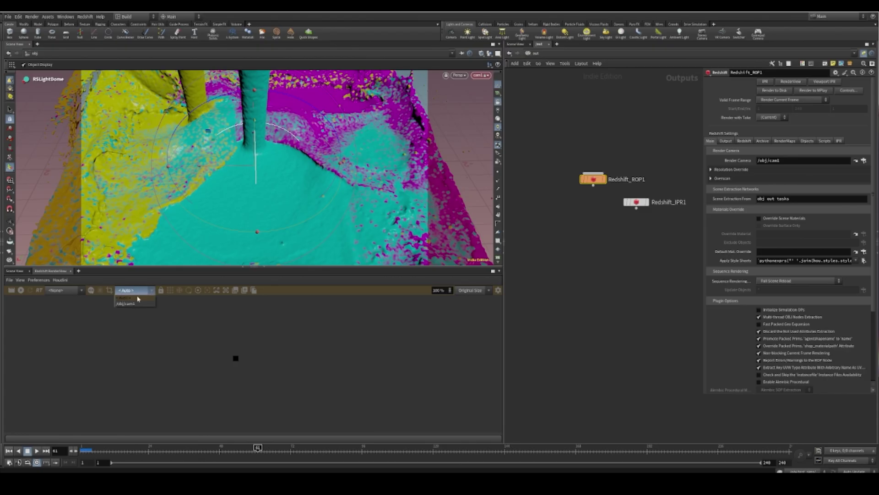
pyautogui.click(137, 300)
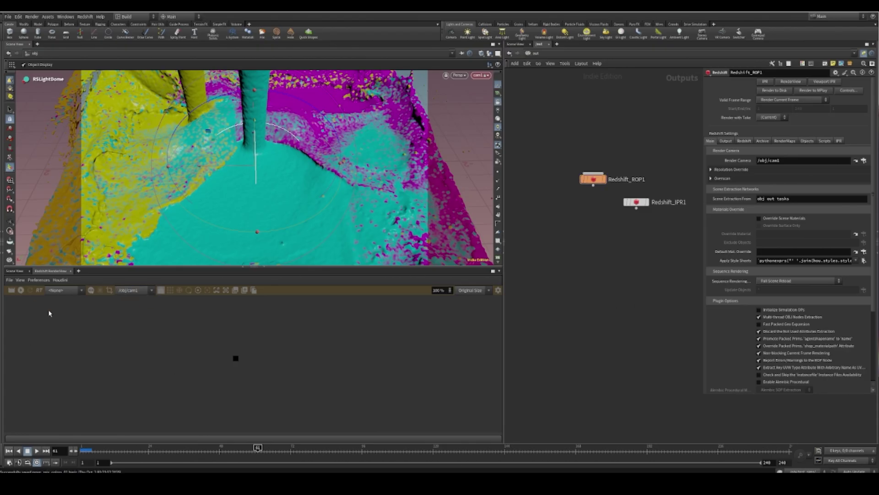
# - Return to the object level and enter the test_sims geometry network
pyautogui.click(542, 54)
pyautogui.click(561, 87)
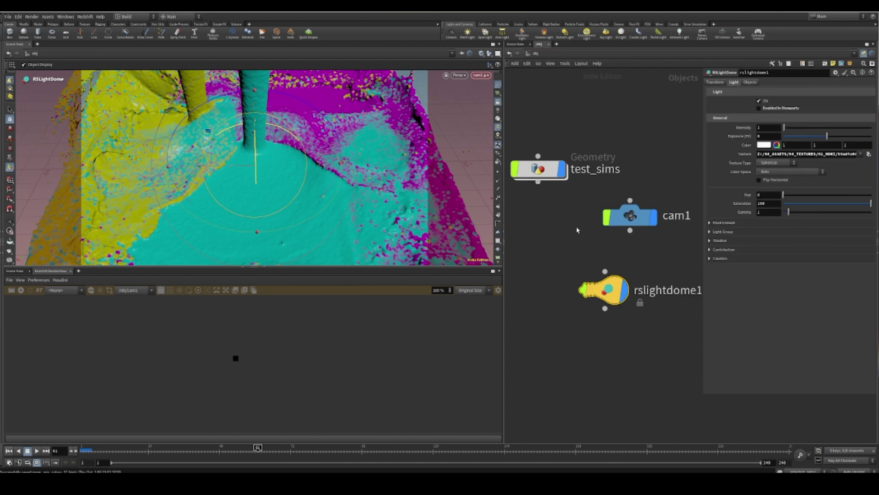
pyautogui.moveTo(577, 194); pyautogui.dragTo(517, 111)
pyautogui.moveTo(563, 122); pyautogui.dragTo(603, 139, button='middle')
pyautogui.doubleClick(573, 183)
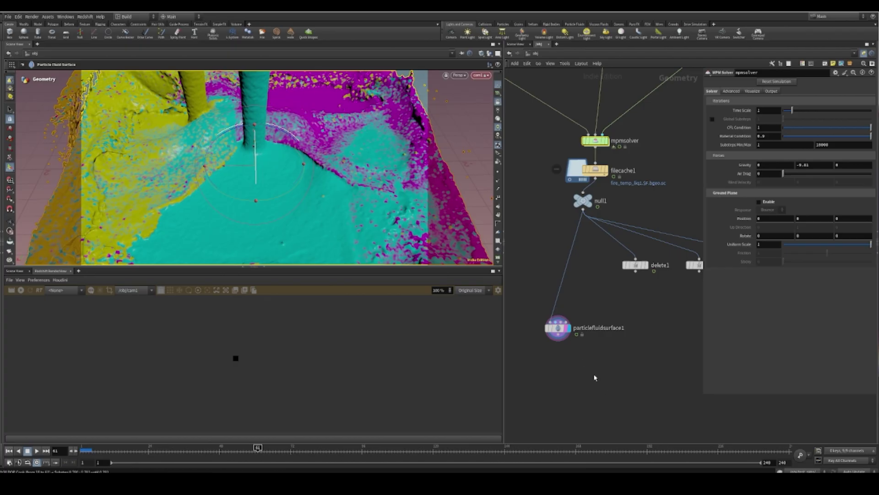
# - Save the scene, and wire a new Material node after particlefluidsurface1 as the displayed output
pyautogui.hotkey('ctrl', 's')
pyautogui.press('Tab')
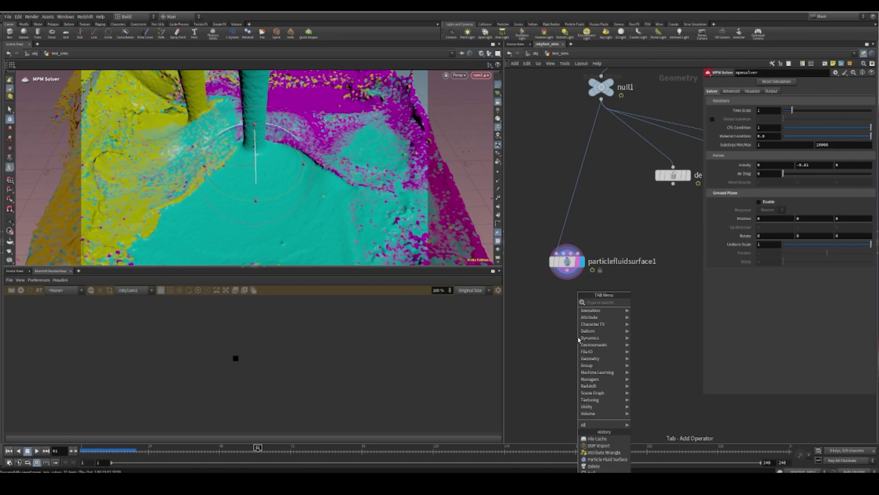
pyautogui.write('mat')
pyautogui.press('Return')
pyautogui.click(578, 338)
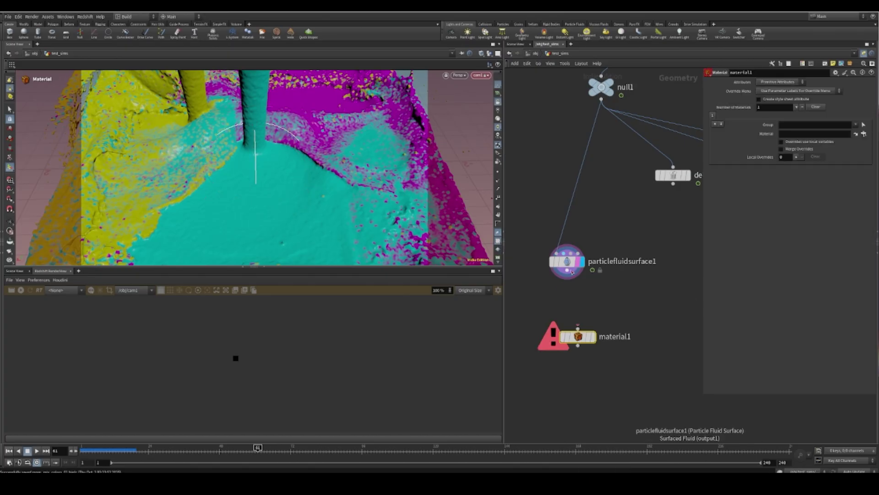
pyautogui.moveTo(567, 270); pyautogui.dragTo(578, 329)
pyautogui.click(592, 337)
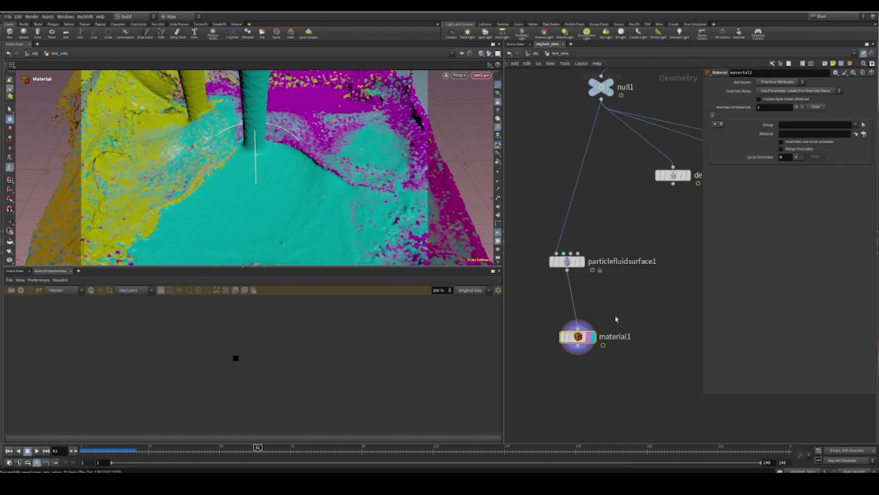
# - Assign /mat/liquid as the material in material1 and return to the object level
pyautogui.click(864, 134)
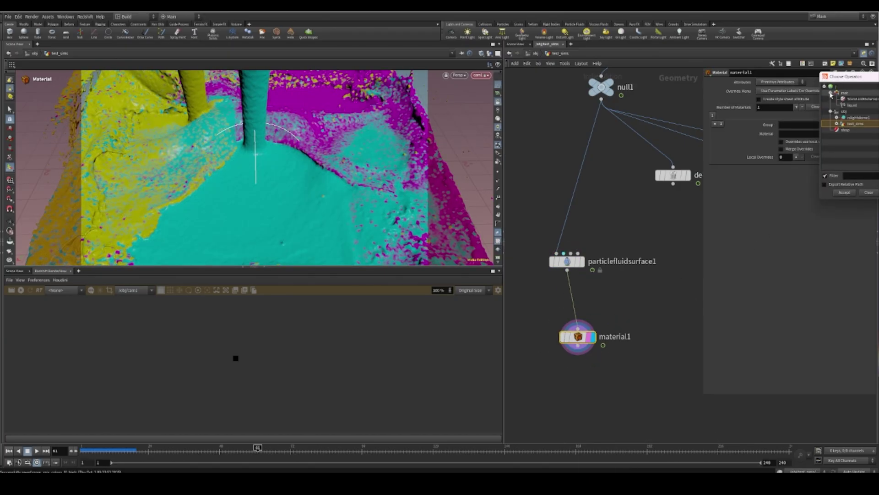
pyautogui.click(845, 192)
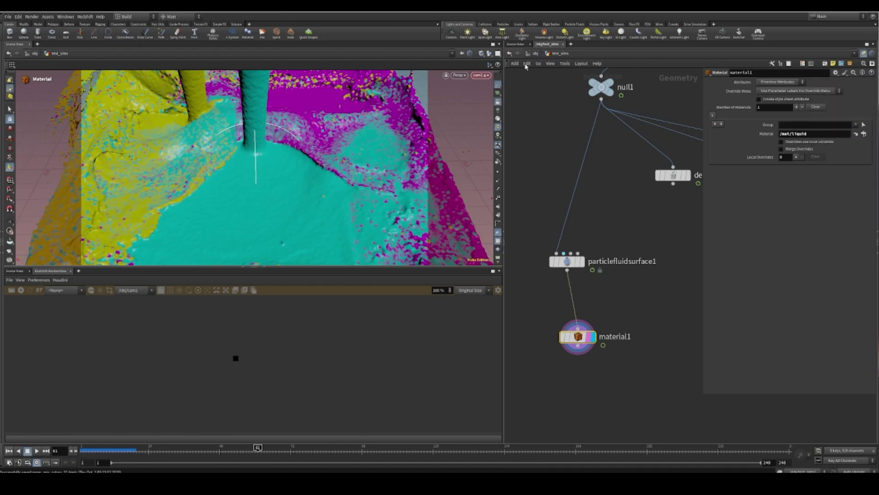
pyautogui.click(535, 53)
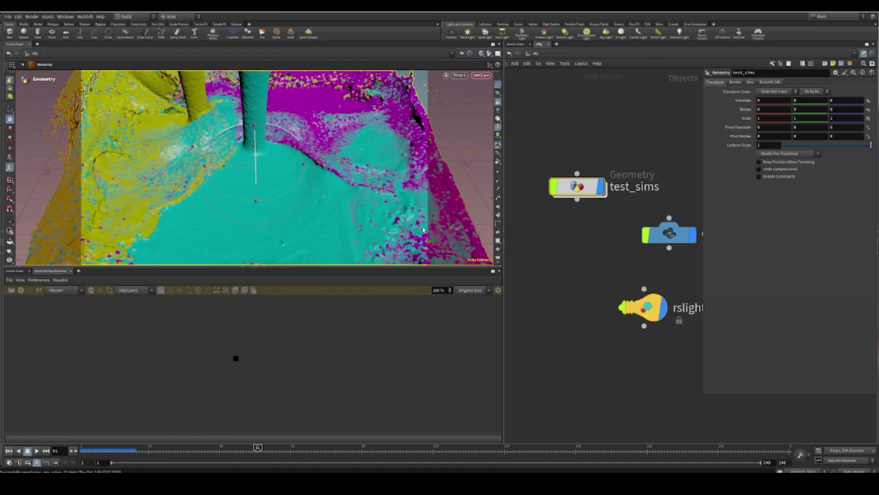
# - Start the Redshift render and enlarge its pane to check the fluid surface from a second camera angle
pyautogui.click(21, 290)
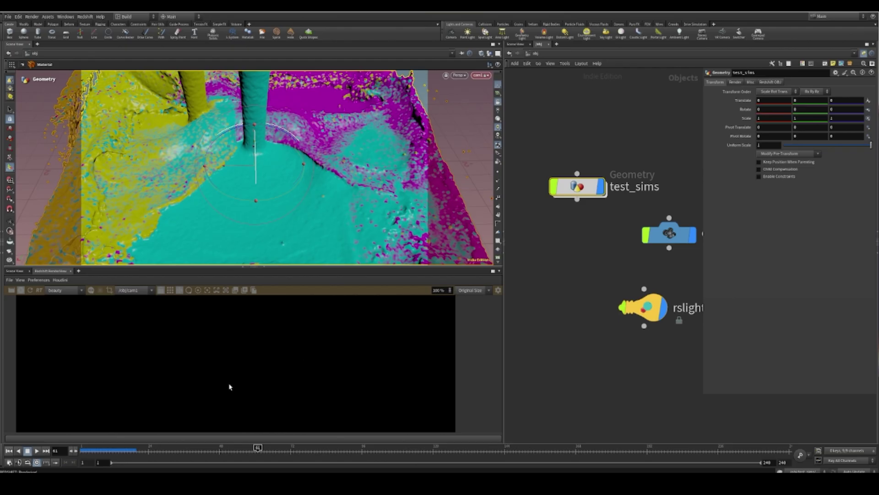
pyautogui.scroll(-5, 230, 387)
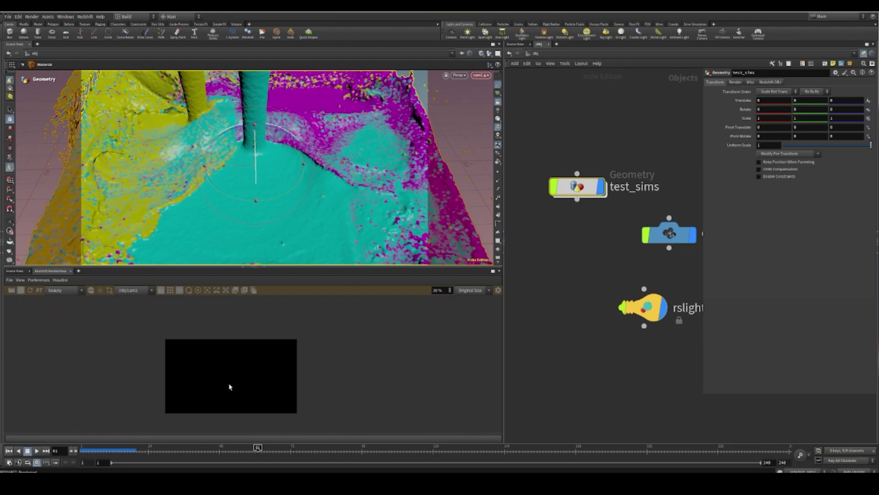
pyautogui.scroll(2, 238, 408)
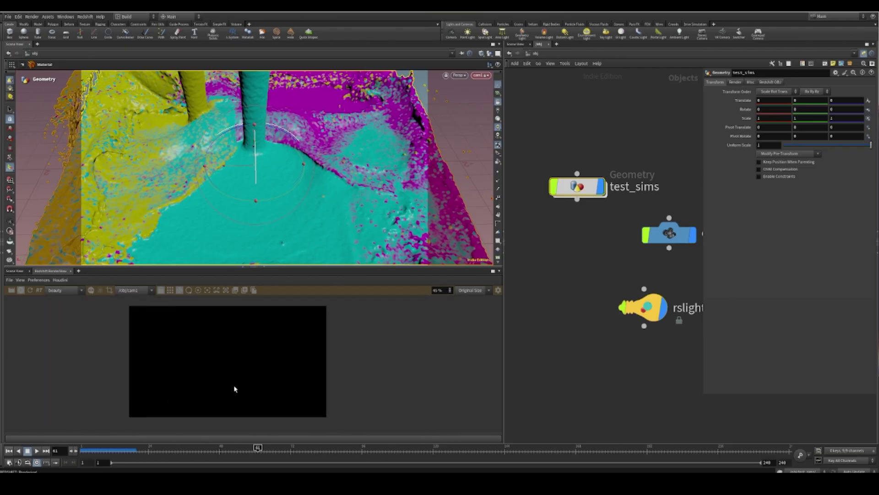
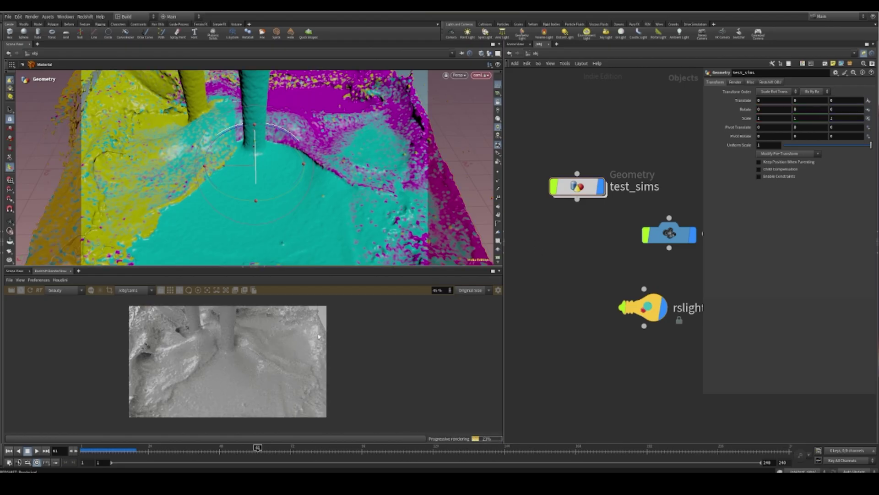
pyautogui.moveTo(338, 268); pyautogui.dragTo(339, 166)
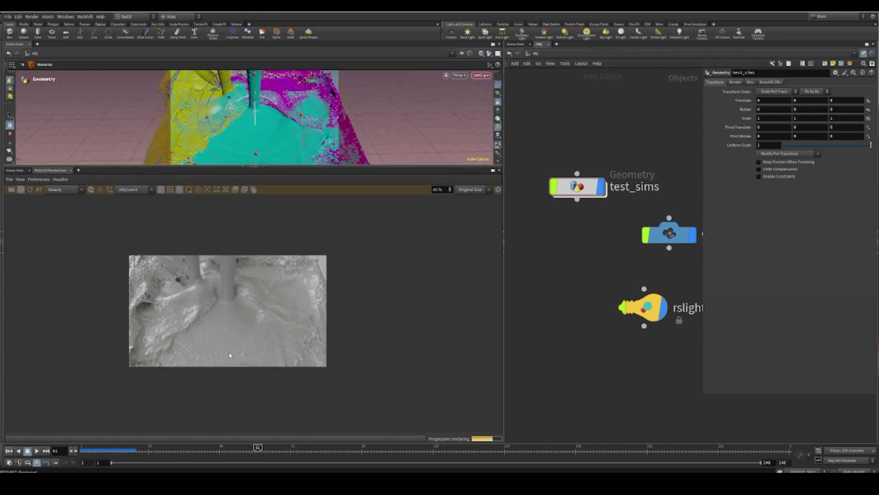
pyautogui.scroll(2, 240, 340)
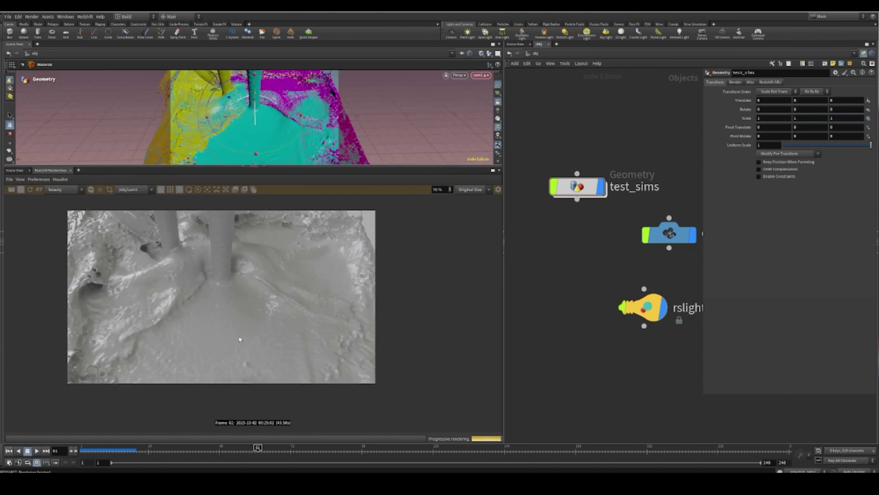
pyautogui.moveTo(265, 288); pyautogui.dragTo(266, 304, button='middle')
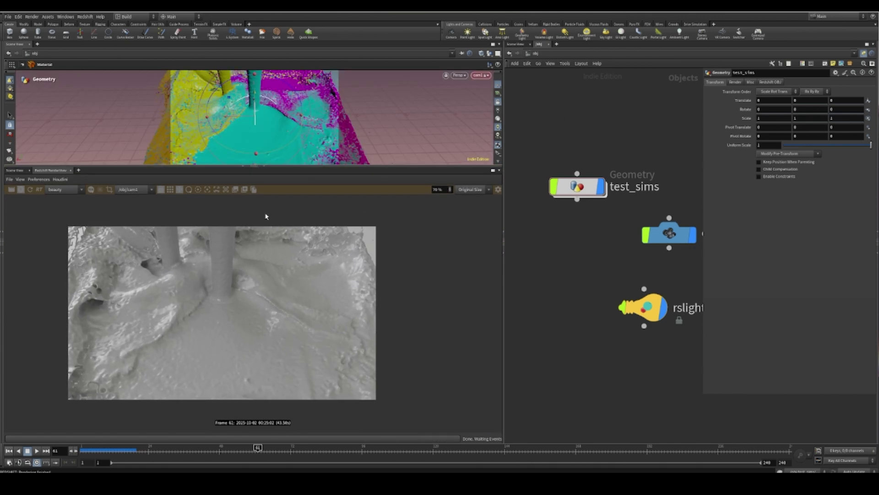
pyautogui.keyDown('alt'); pyautogui.moveTo(246, 105); pyautogui.dragTo(323, 108); pyautogui.keyUp('alt')
pyautogui.press('Escape')
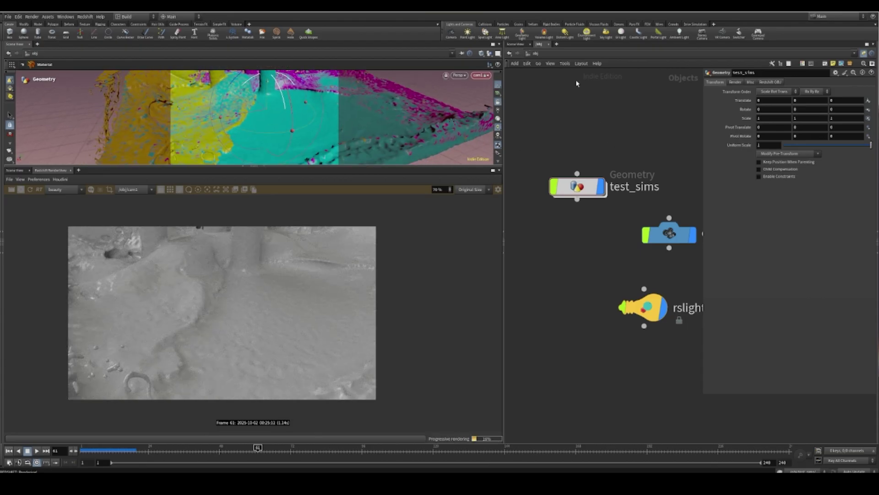
# - Switch to the material network and add an RS Point Attribute node below StandardMaterial1
pyautogui.click(584, 53)
pyautogui.click(588, 78)
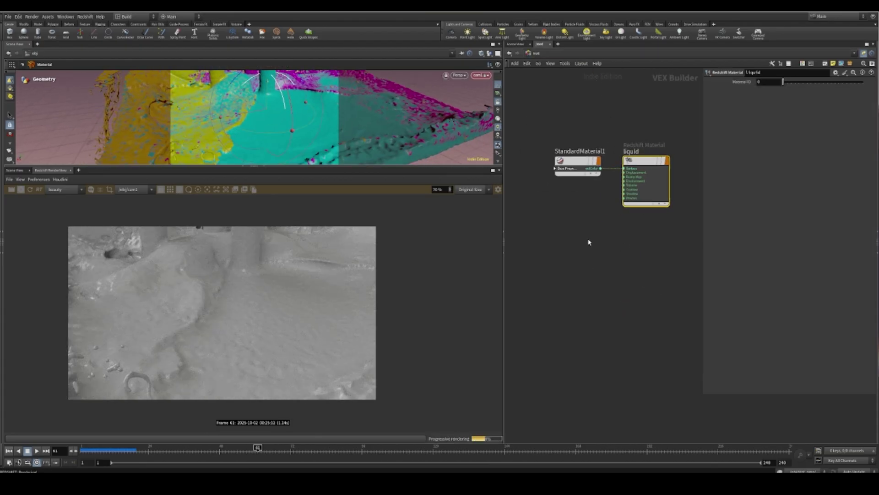
pyautogui.press('Tab')
pyautogui.write('rs')
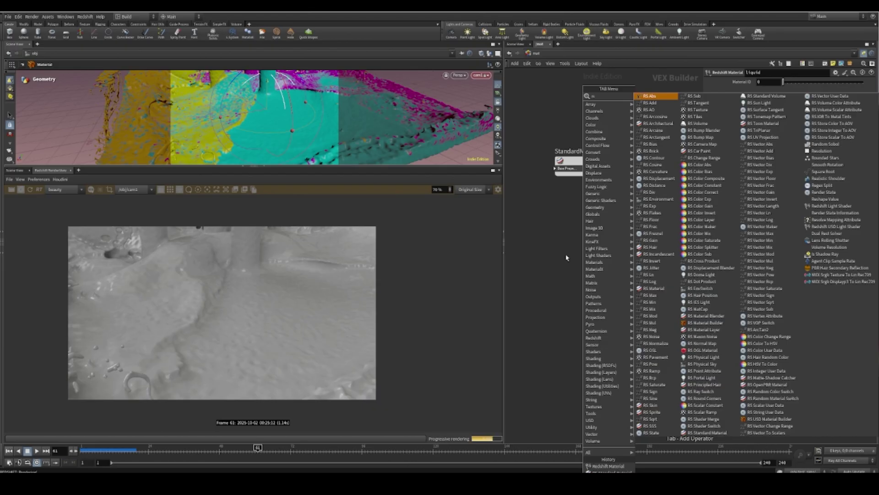
pyautogui.write('poi')
pyautogui.press('Return')
pyautogui.click(566, 257)
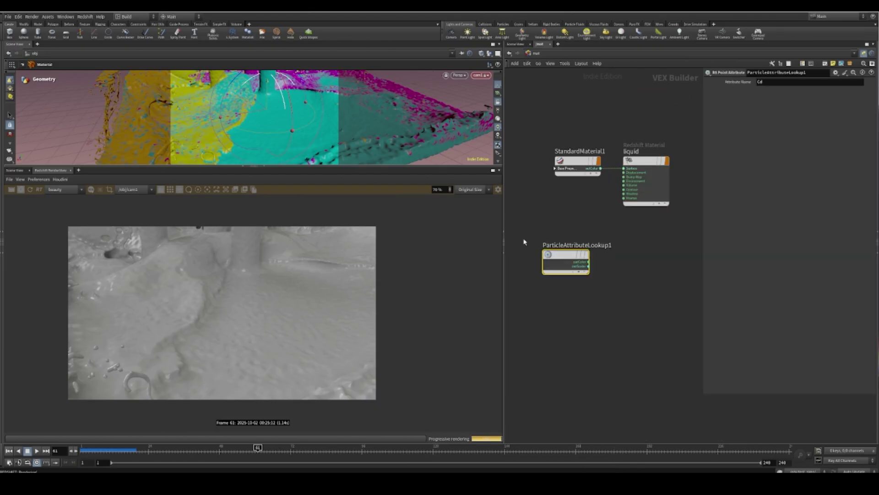
pyautogui.scroll(2, 593, 220)
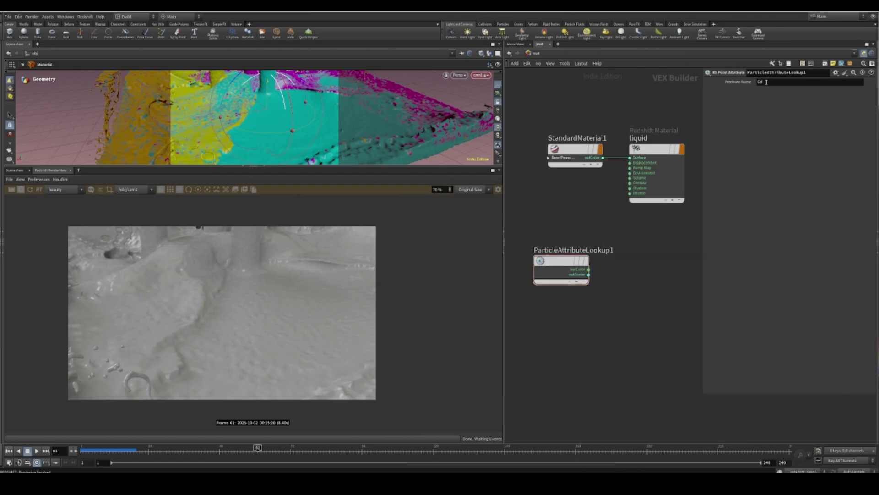
# - Preview the point attribute's outColor directly on liquid's Surface input and restore the StandardMaterial1 connection
pyautogui.click(630, 157)
pyautogui.click(589, 269)
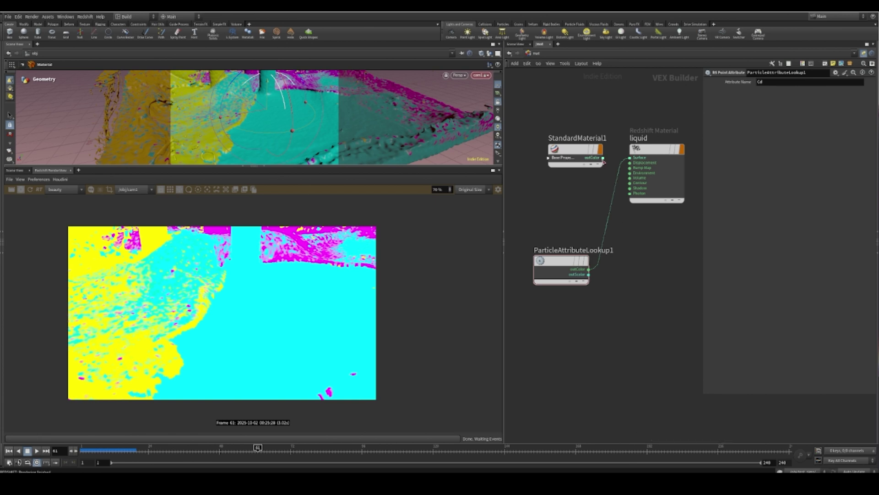
pyautogui.moveTo(615, 160); pyautogui.dragTo(630, 158)
# - Connect the point attribute's outColor to StandardMaterial1's base color and check the colored render from a higher camera angle
pyautogui.moveTo(549, 203); pyautogui.dragTo(621, 190, button='middle')
pyautogui.moveTo(628, 247); pyautogui.dragTo(620, 146)
pyautogui.click(634, 157)
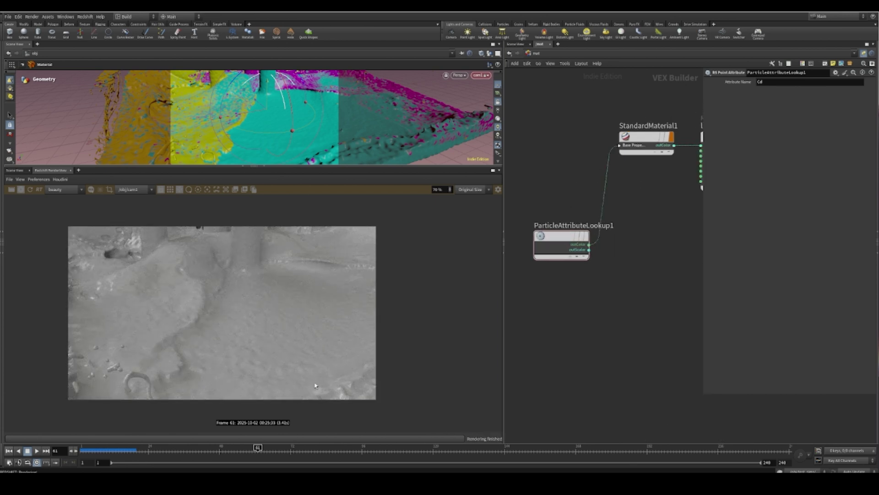
pyautogui.moveTo(250, 105); pyautogui.dragTo(263, 129)
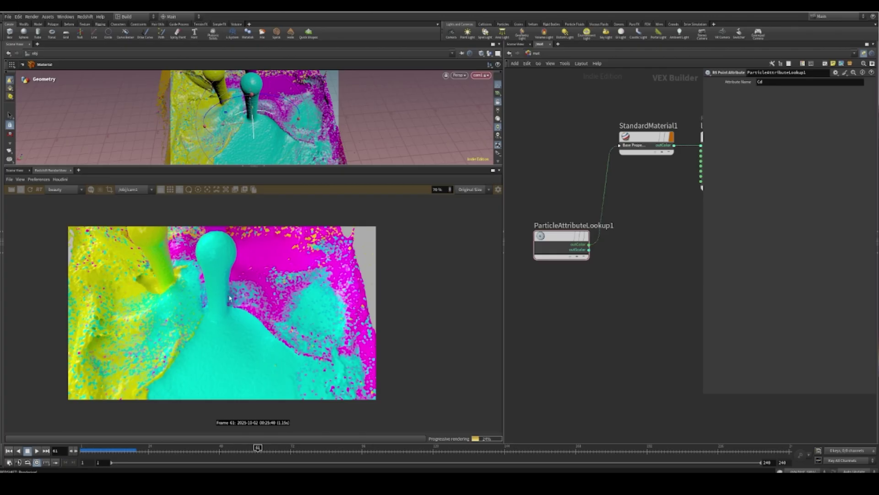
# - Make room beside ParticleAttributeLookup1 and insert an RS Ramp node on the wire between it and StandardMaterial1
pyautogui.moveTo(616, 318); pyautogui.dragTo(634, 305, button='middle')
pyautogui.scroll(-4, 633, 302)
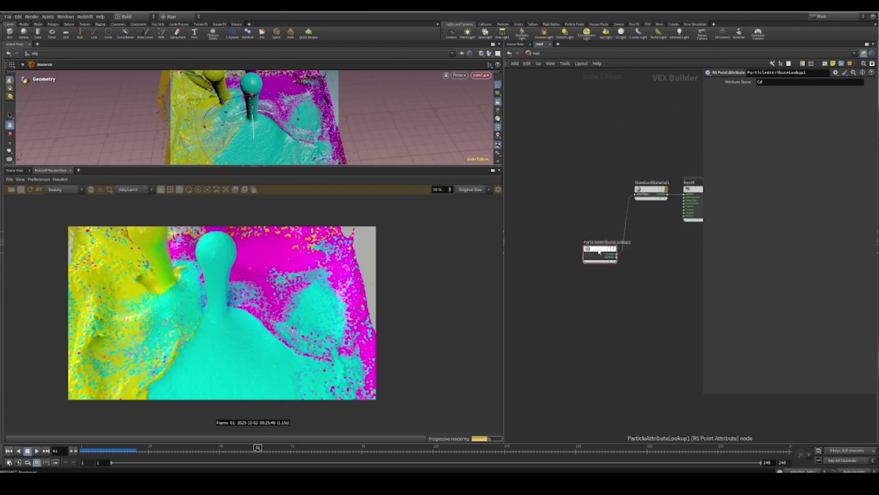
pyautogui.moveTo(600, 250); pyautogui.dragTo(578, 246)
pyautogui.scroll(2, 621, 261)
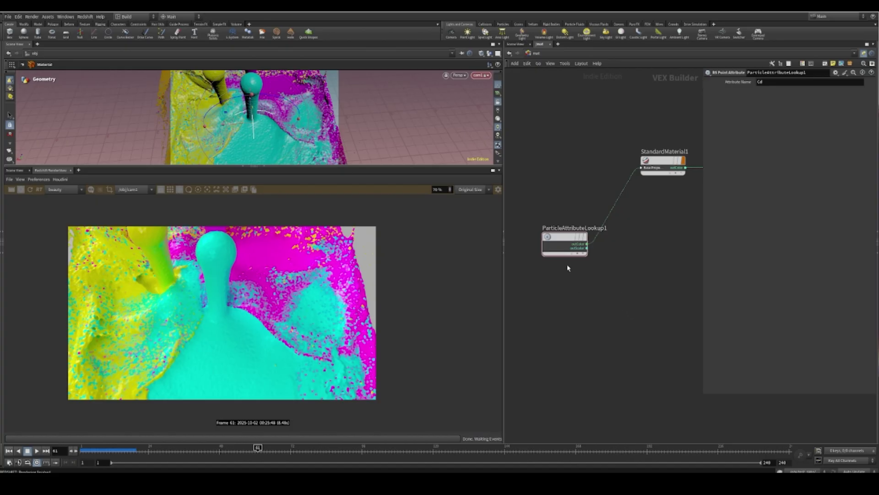
pyautogui.moveTo(567, 247); pyautogui.dragTo(558, 259)
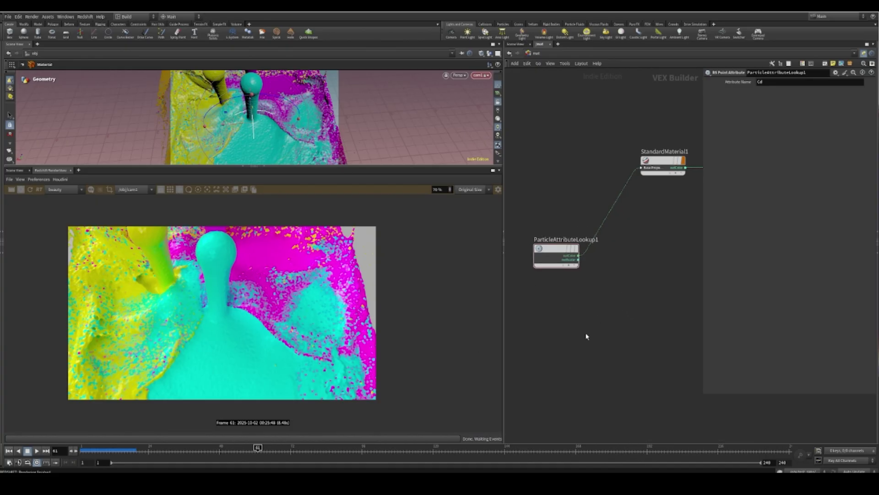
pyautogui.press('Tab')
pyautogui.write('ra')
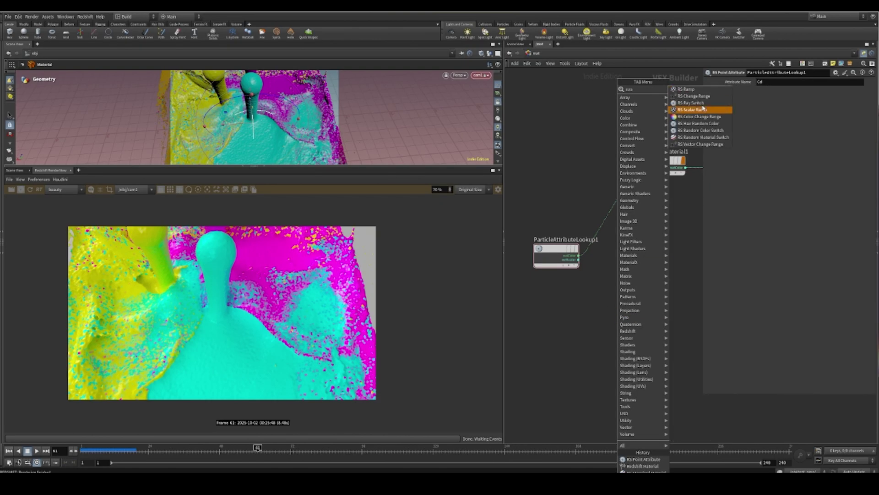
pyautogui.click(696, 91)
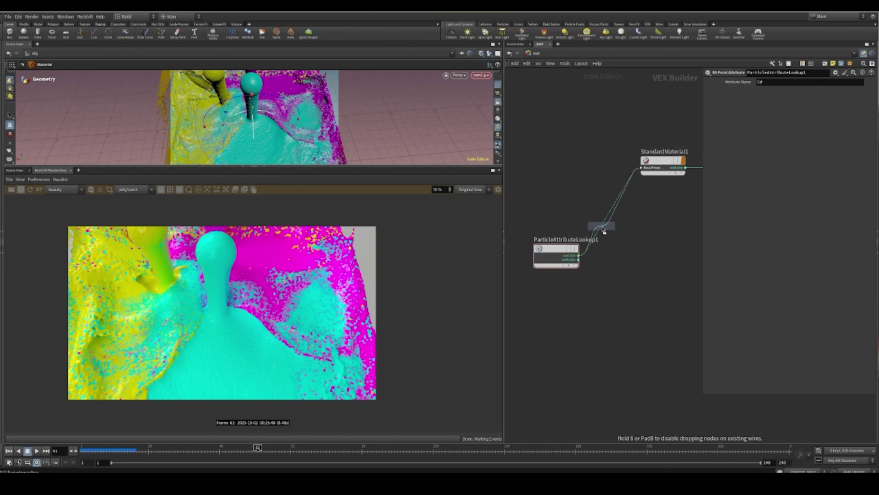
pyautogui.click(633, 226)
pyautogui.moveTo(633, 225); pyautogui.dragTo(618, 247)
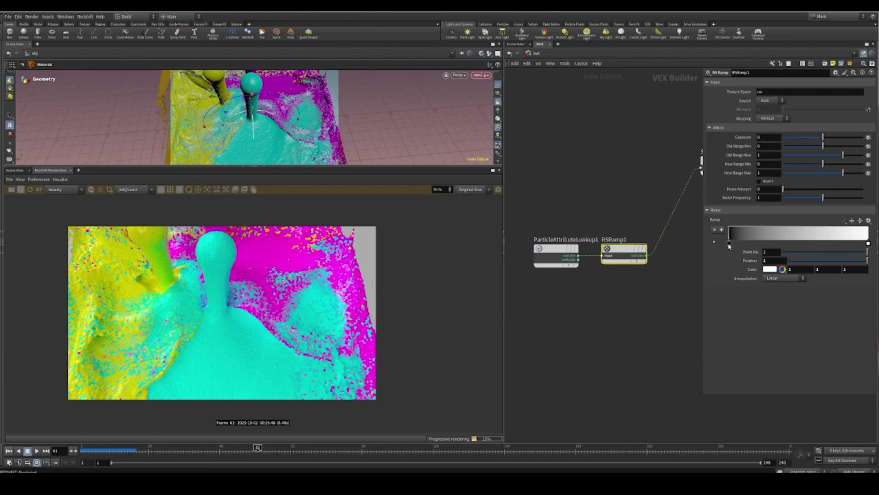
# - Set the ramp's first point to red and connect RSRamp1's outColor to liquid's Surface input
pyautogui.doubleClick(730, 245)
pyautogui.click(753, 82)
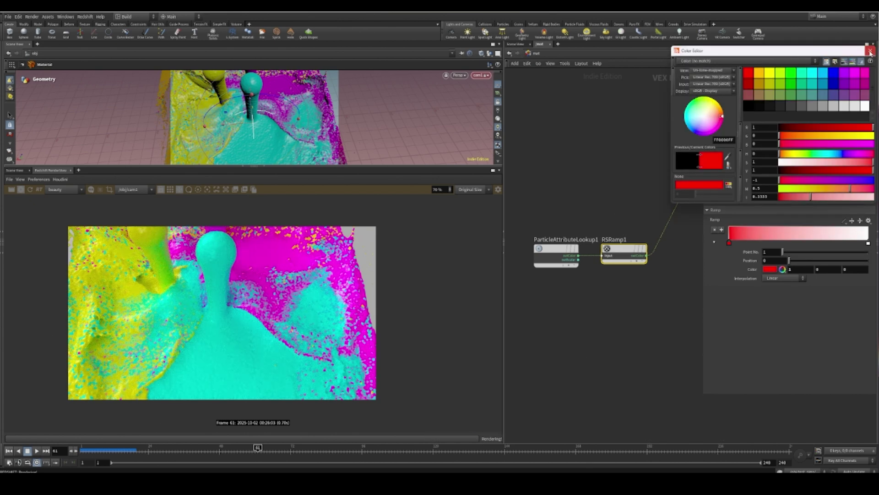
pyautogui.click(871, 51)
pyautogui.moveTo(663, 273); pyautogui.dragTo(582, 303, button='middle')
pyautogui.moveTo(575, 294); pyautogui.dragTo(697, 202)
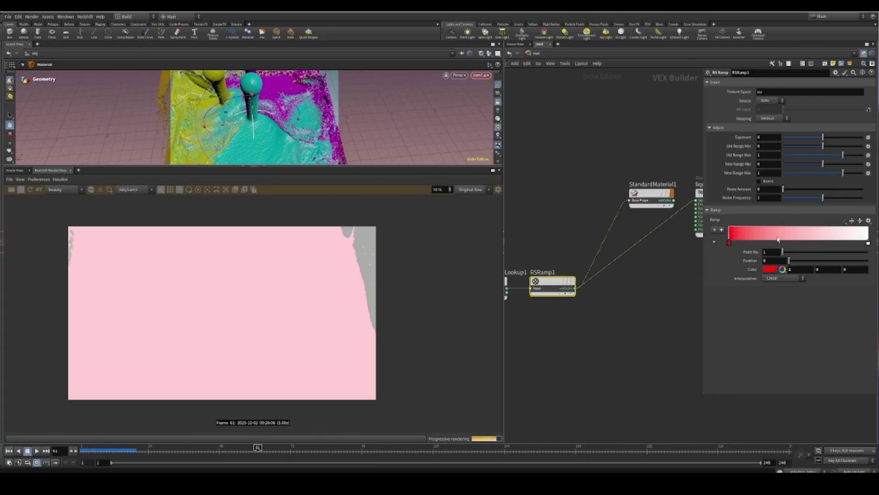
# - Add a green point to the ramp at about 0.356 and set its end point to blue (0, 0.5, 1)
pyautogui.click(778, 236)
pyautogui.doubleClick(779, 243)
pyautogui.click(791, 72)
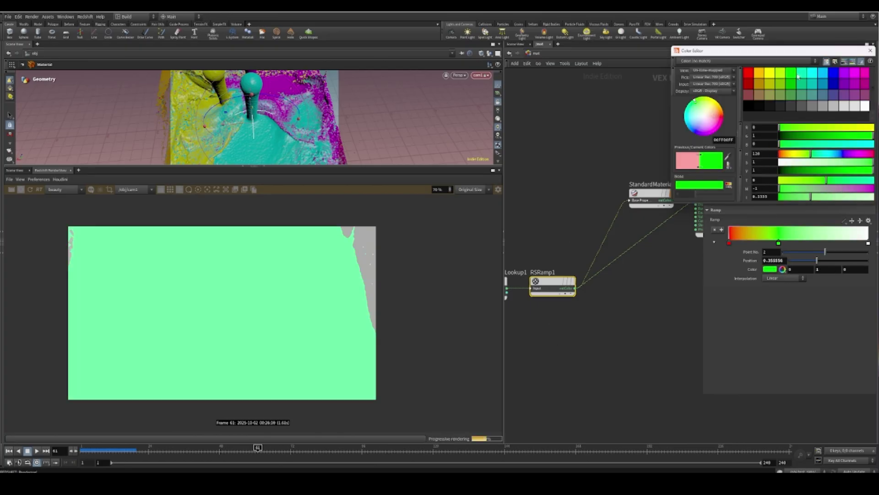
pyautogui.click(871, 50)
pyautogui.doubleClick(868, 243)
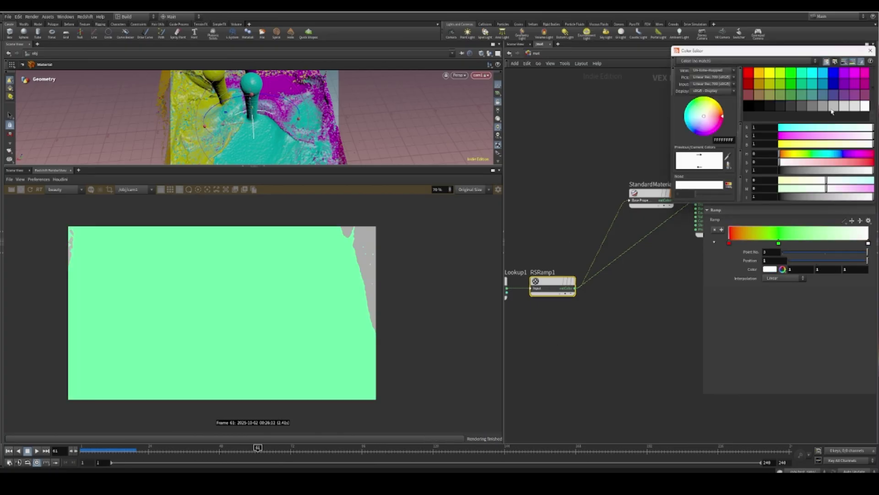
pyautogui.click(804, 73)
pyautogui.click(871, 50)
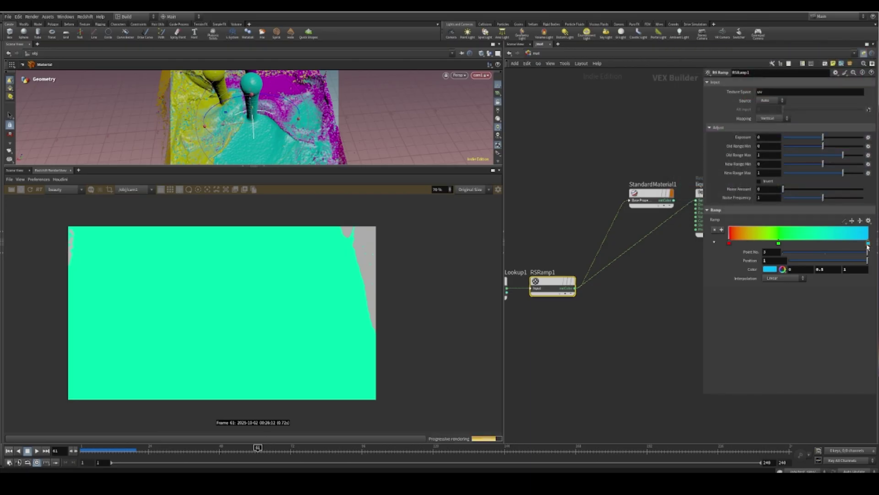
# - Slide the ramp's color points close together with the red one at about 0.602, and reposition the RSRamp1 node
pyautogui.moveTo(869, 244); pyautogui.dragTo(802, 243)
pyautogui.moveTo(729, 243); pyautogui.dragTo(814, 244)
pyautogui.moveTo(559, 284); pyautogui.dragTo(593, 307)
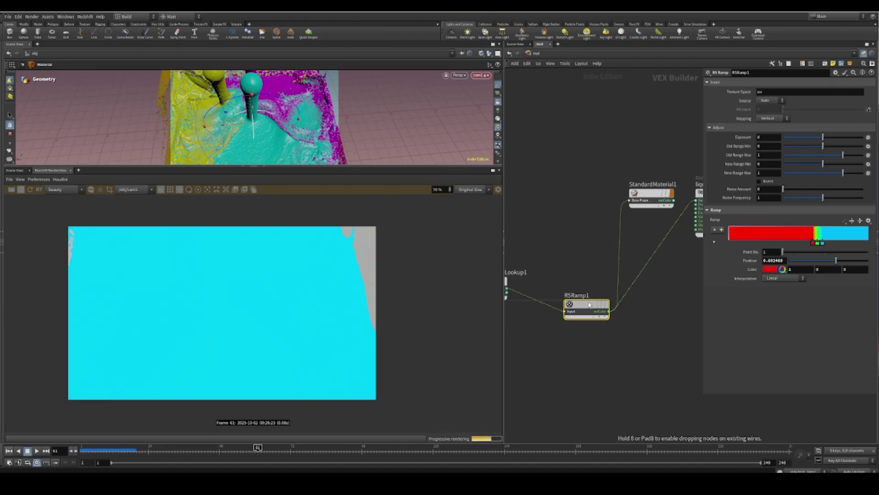
# - Compare the raw point attribute color on liquid's Surface input and reconnect RSRamp1 to that input
pyautogui.moveTo(560, 262)
pyautogui.mouseDown(button='middle')
pyautogui.moveTo(607, 255)
pyautogui.moveTo(566, 259)
pyautogui.mouseUp(button='middle')
pyautogui.click(553, 281)
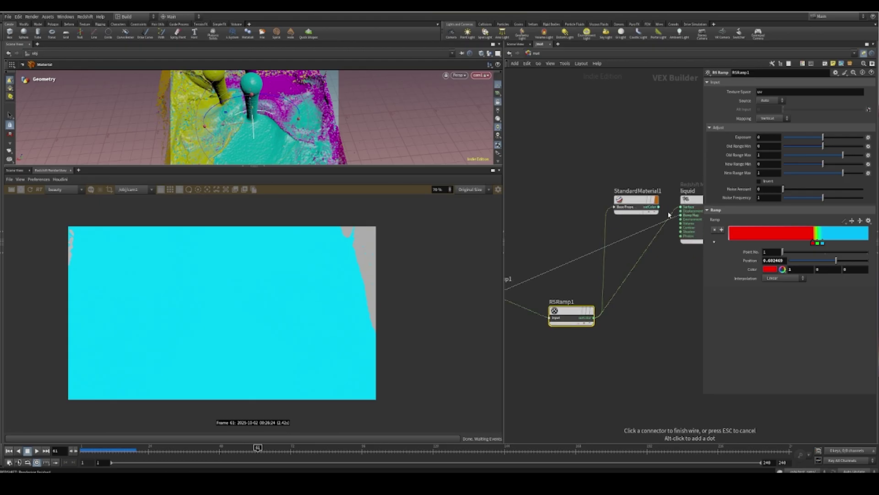
pyautogui.click(681, 207)
pyautogui.moveTo(593, 317); pyautogui.dragTo(682, 208)
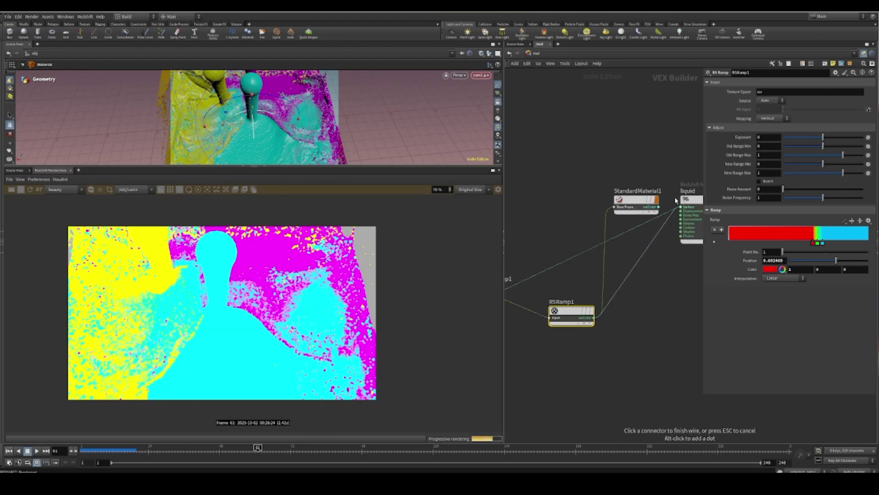
# - Refresh the ramp render, and display null1's particles inside the test_sims geometry in an enlarged viewport
pyautogui.click(21, 190)
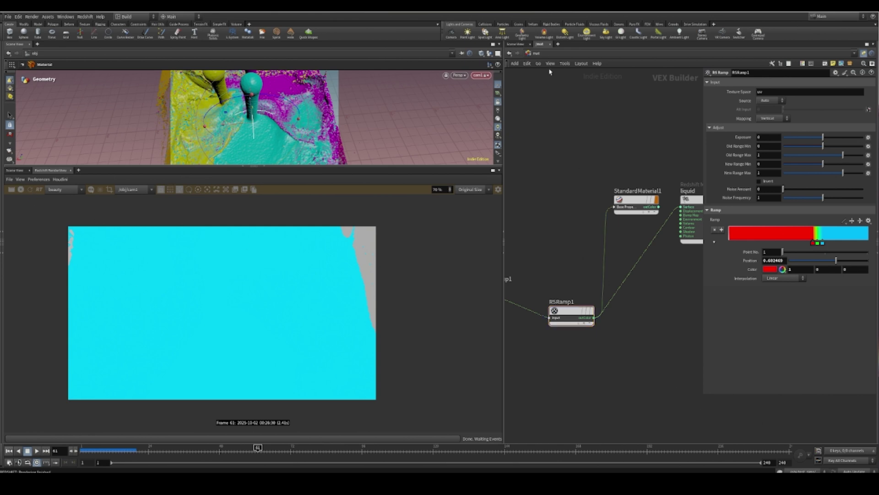
pyautogui.click(535, 53)
pyautogui.click(550, 87)
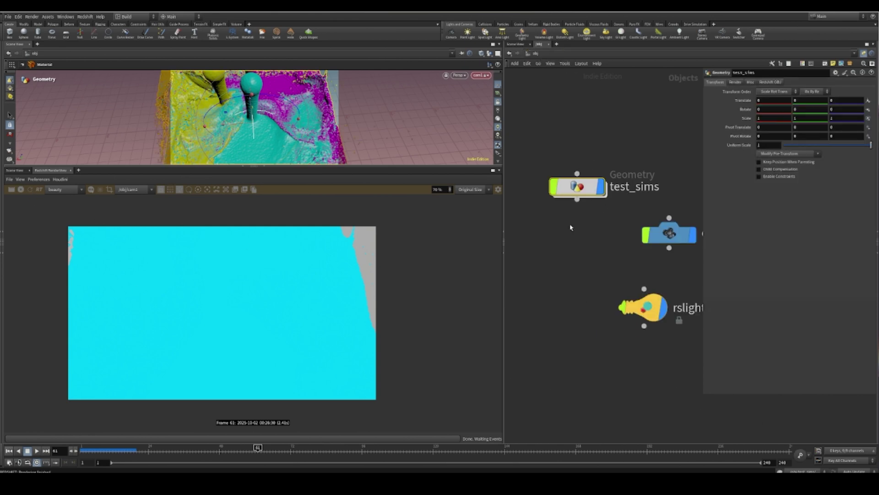
pyautogui.doubleClick(578, 186)
pyautogui.moveTo(650, 109); pyautogui.dragTo(629, 207, button='middle')
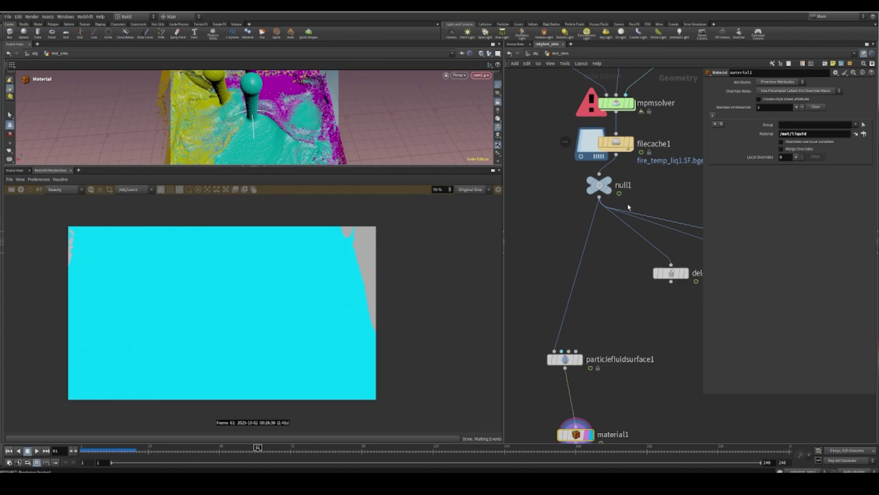
pyautogui.click(610, 194)
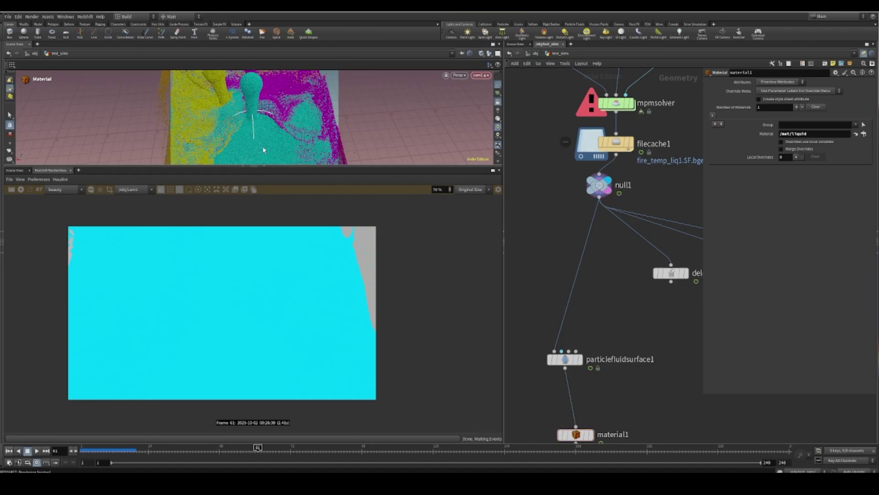
pyautogui.moveTo(394, 169); pyautogui.dragTo(393, 234)
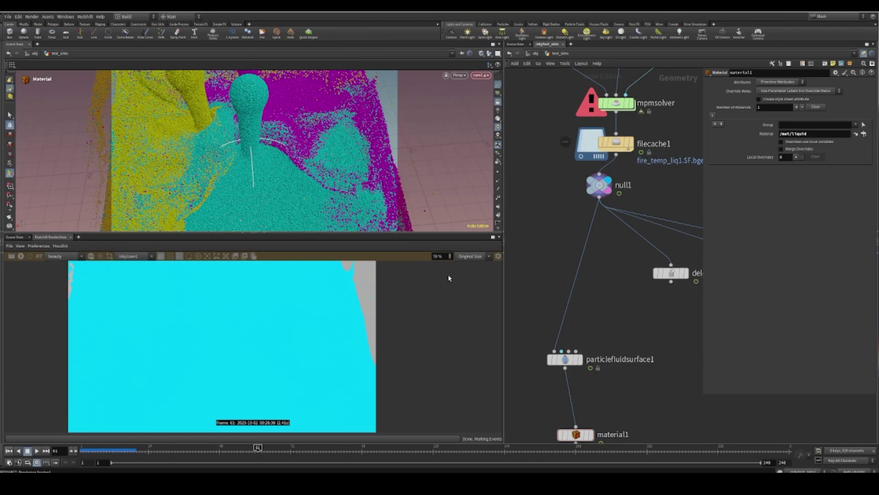
pyautogui.moveTo(617, 299); pyautogui.dragTo(622, 278, button='middle')
pyautogui.press('Tab')
pyautogui.write('a')
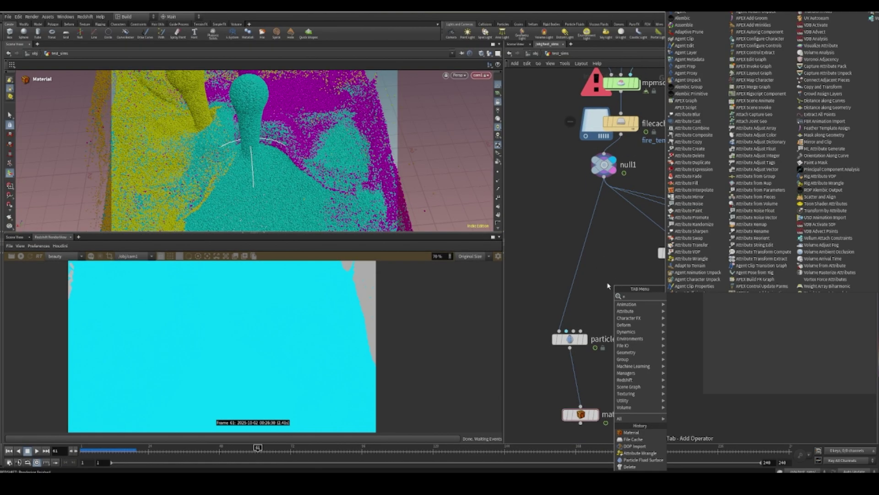
pyautogui.write('ttv')
pyautogui.click(672, 298)
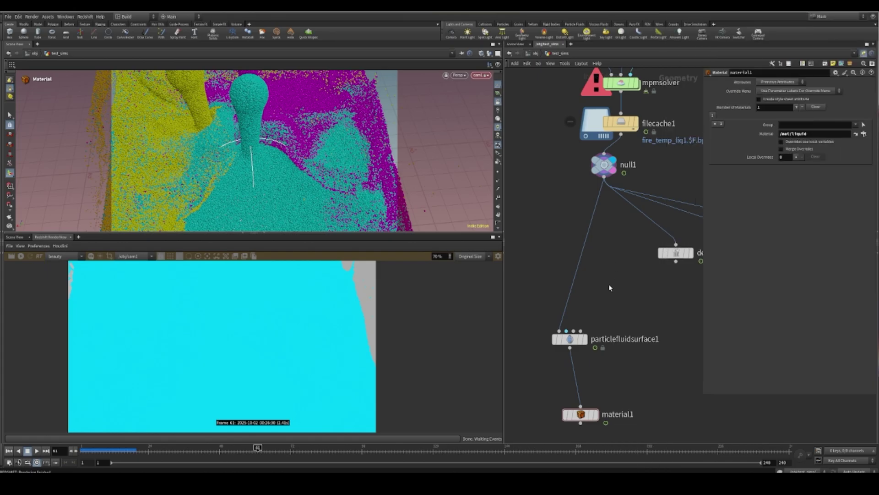
# - Insert a Color node between null1 and particlefluidsurface1
pyautogui.press('Tab')
pyautogui.write('del')
pyautogui.press('Return')
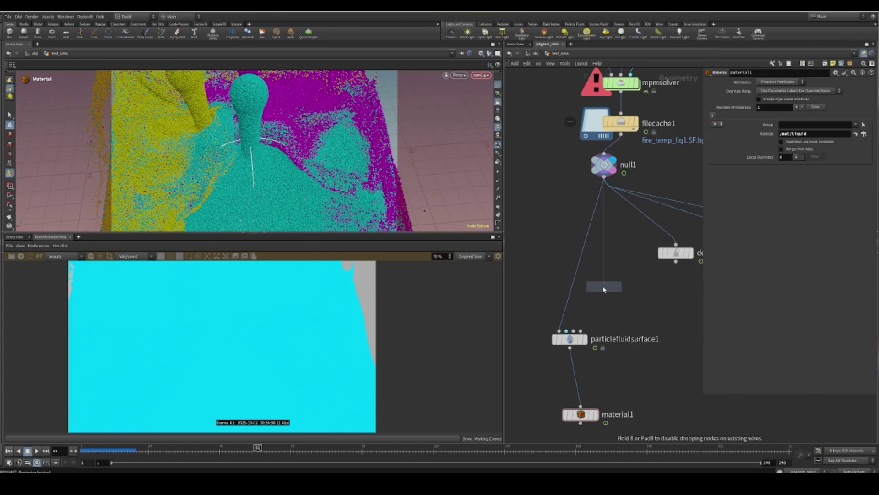
pyautogui.click(581, 252)
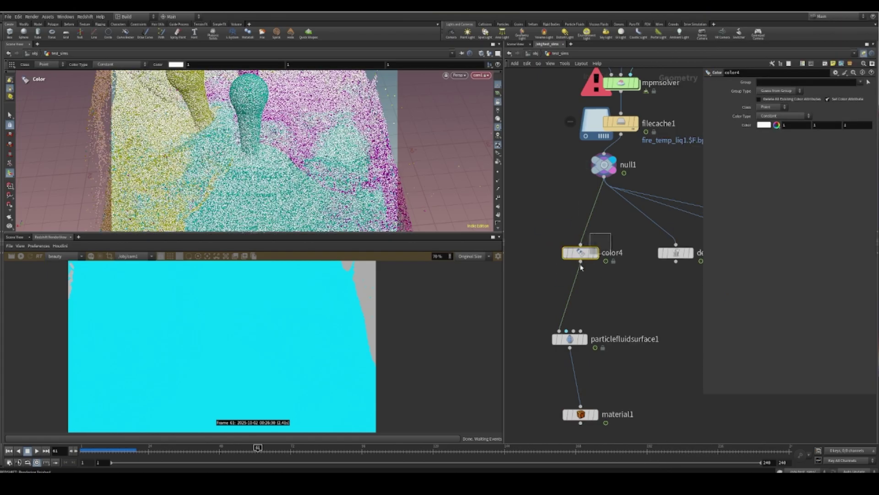
# - Restrict color4 to group g1, set its color to red (1, 0, 0) and display the node
pyautogui.click(861, 83)
pyautogui.click(863, 90)
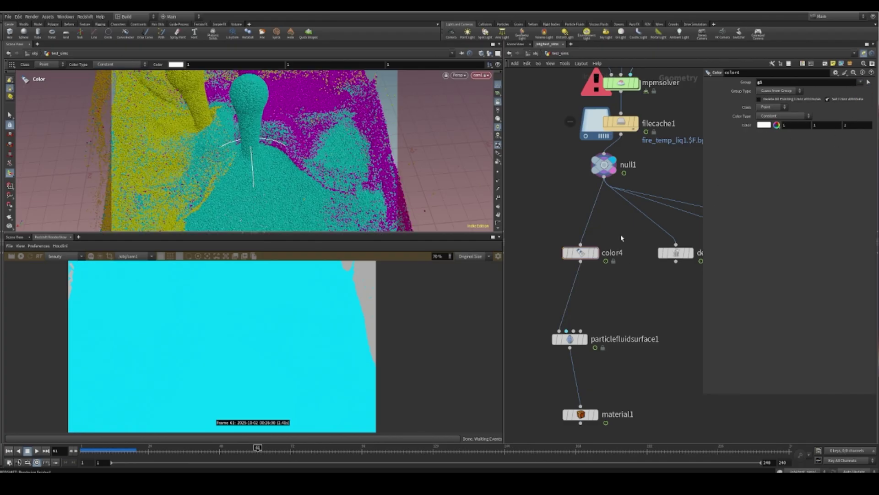
pyautogui.click(764, 125)
pyautogui.click(748, 72)
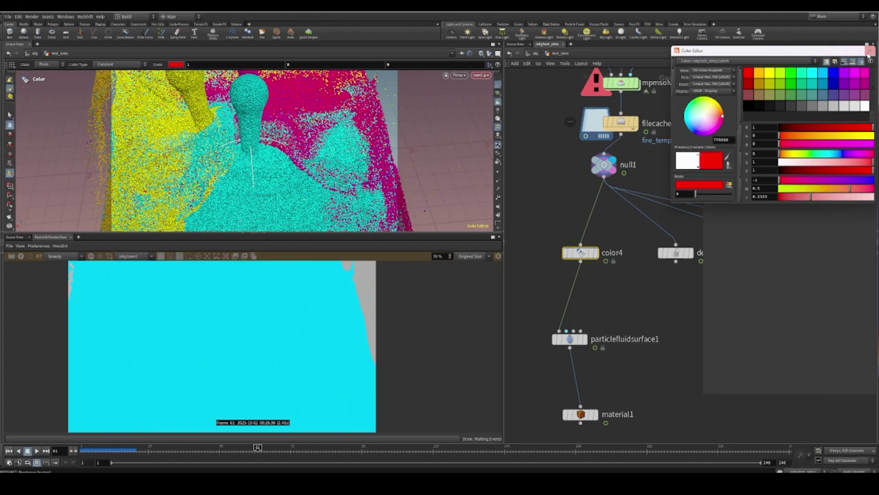
pyautogui.click(871, 50)
pyautogui.click(594, 252)
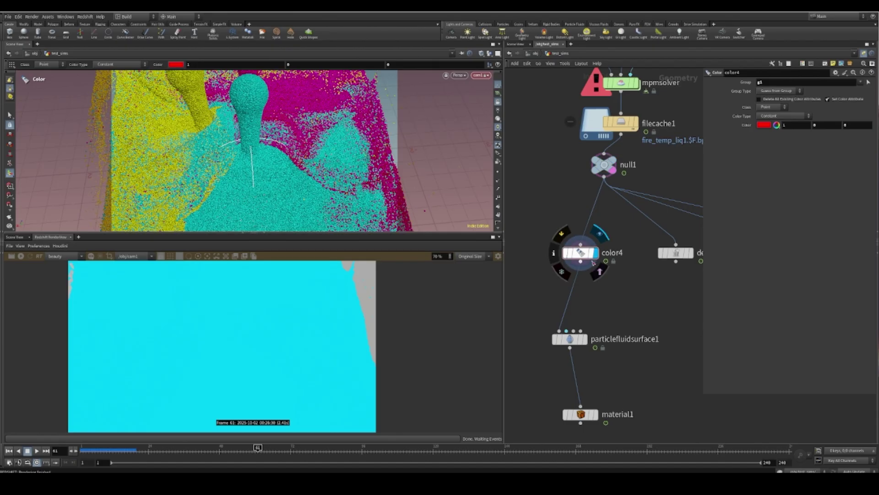
# - Duplicate color4 below itself, and set the copy's color to green (0, 1, 0) and its group to g2
pyautogui.keyDown('alt'); pyautogui.moveTo(582, 255); pyautogui.dragTo(578, 293); pyautogui.keyUp('alt')
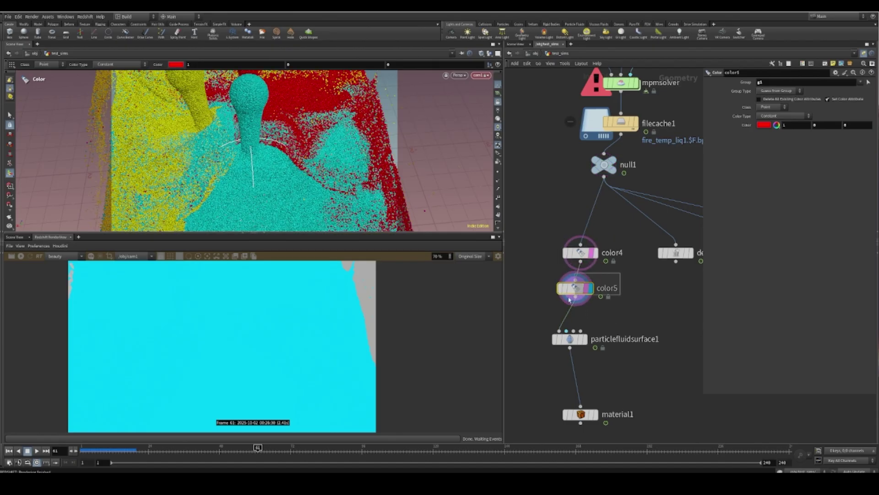
pyautogui.click(777, 125)
pyautogui.click(790, 73)
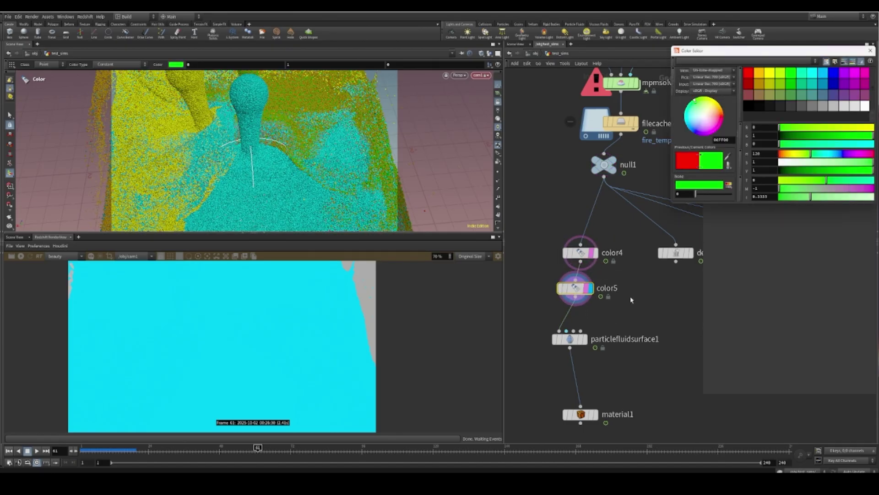
pyautogui.click(871, 50)
pyautogui.doubleClick(760, 82)
pyautogui.write('g2')
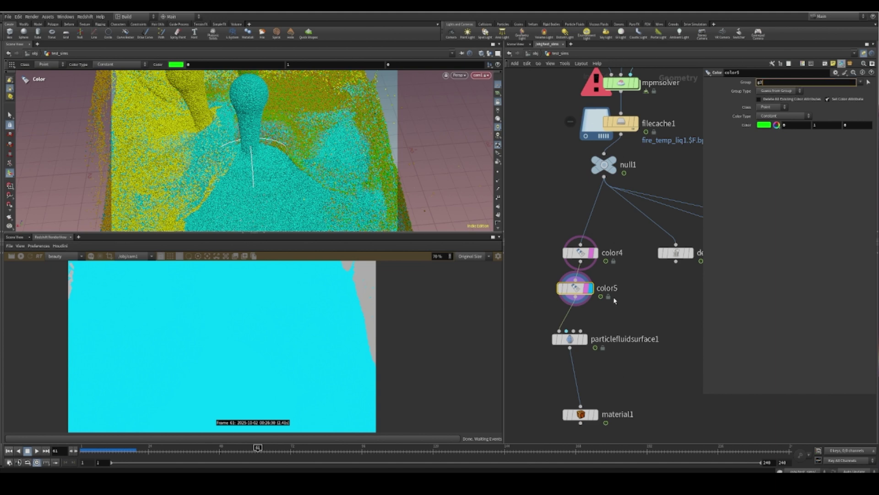
pyautogui.press('Return')
# - Duplicate color5 below itself, and set the copy's group to g3 and its color to blue (0, 0, 1)
pyautogui.keyDown('alt'); pyautogui.moveTo(577, 288); pyautogui.dragTo(567, 324); pyautogui.keyUp('alt')
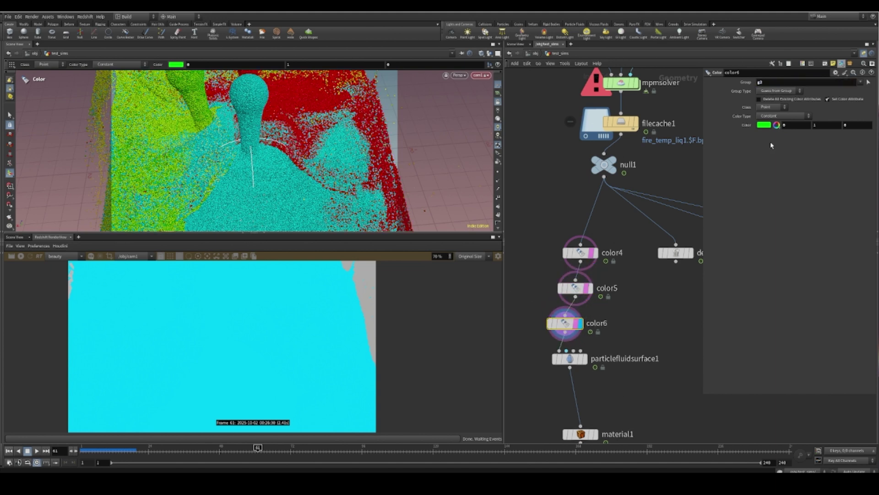
pyautogui.click(776, 125)
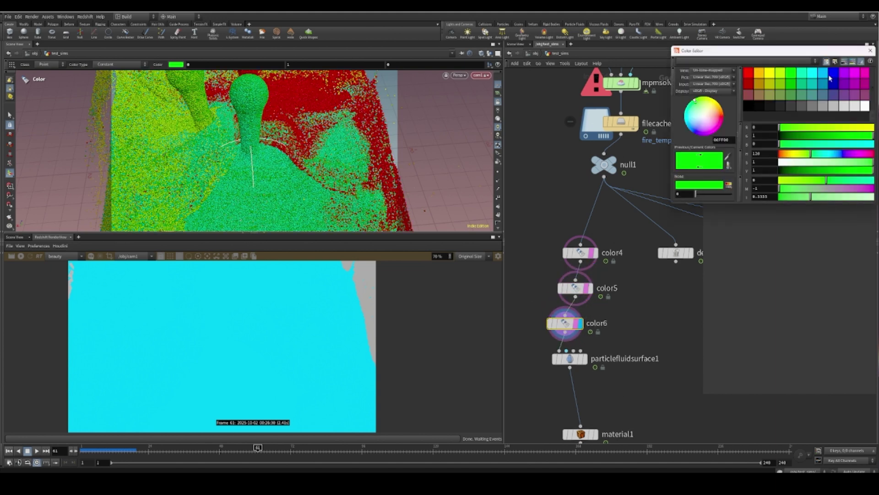
pyautogui.click(830, 77)
pyautogui.click(871, 50)
# - Check the recolored surface on particlefluidsurface1, and set the display back to material1
pyautogui.moveTo(580, 326); pyautogui.dragTo(614, 266, button='middle')
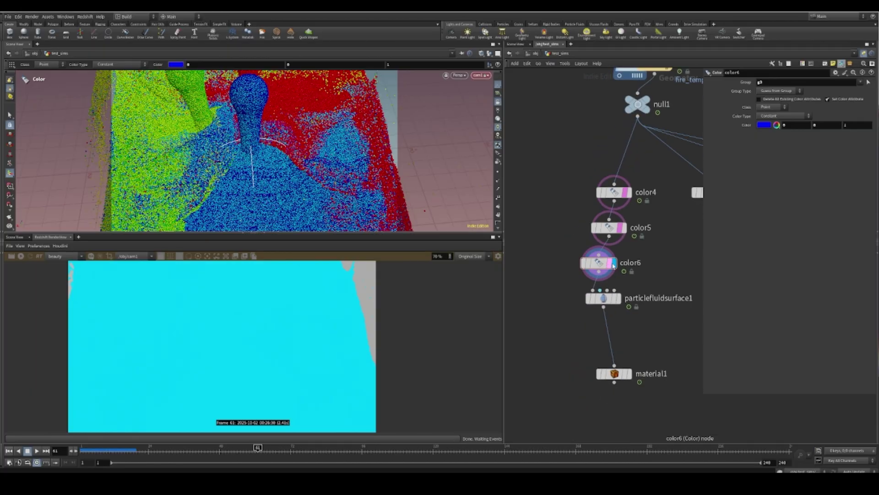
pyautogui.moveTo(673, 257); pyautogui.dragTo(659, 210, button='middle')
pyautogui.moveTo(593, 256)
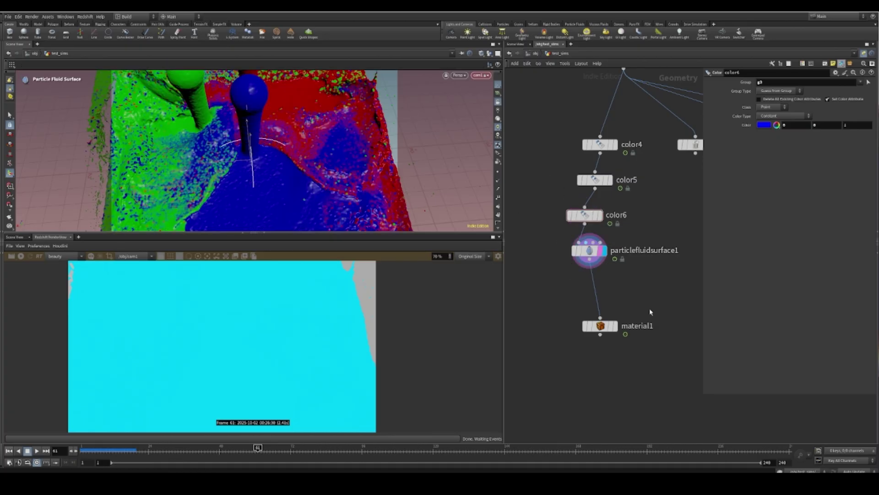
pyautogui.click(616, 326)
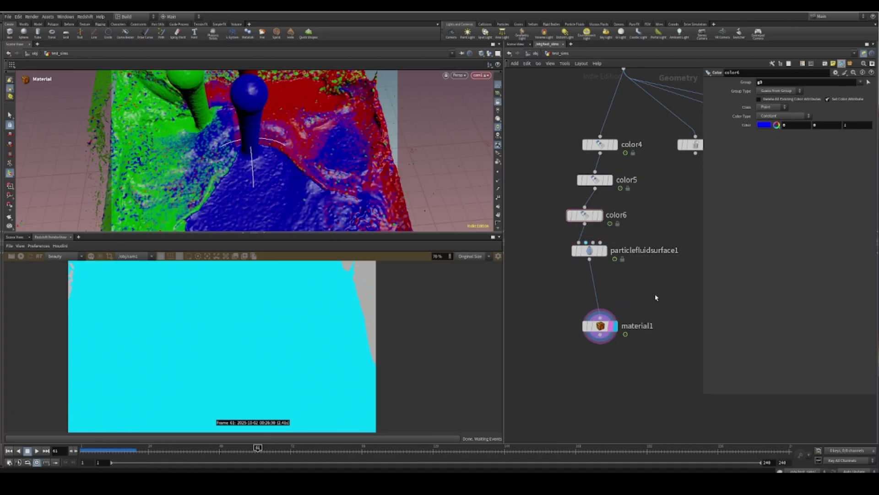
pyautogui.click(600, 326)
# - Return to the mat network and delete the RSRamp1 node
pyautogui.click(535, 53)
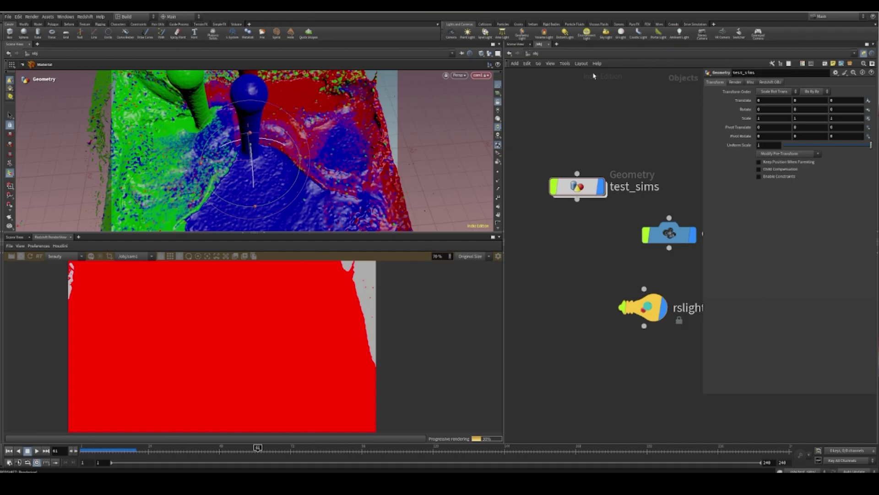
pyautogui.click(594, 55)
pyautogui.click(605, 79)
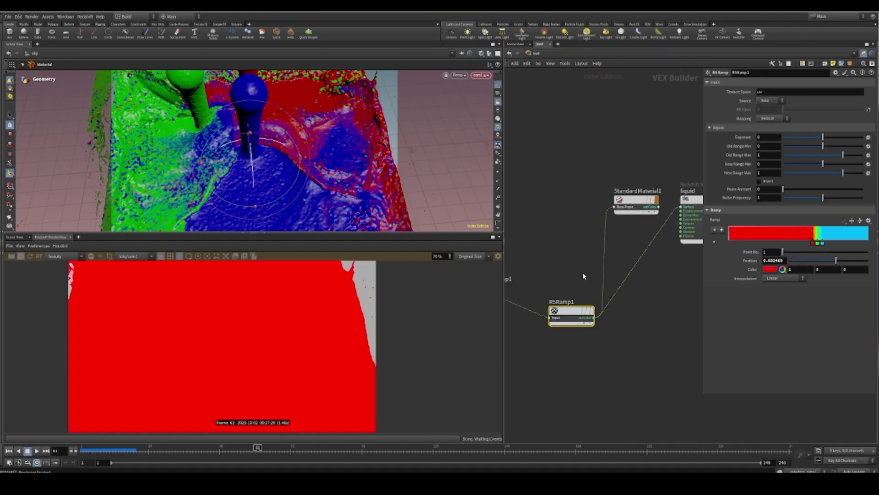
pyautogui.press('Delete')
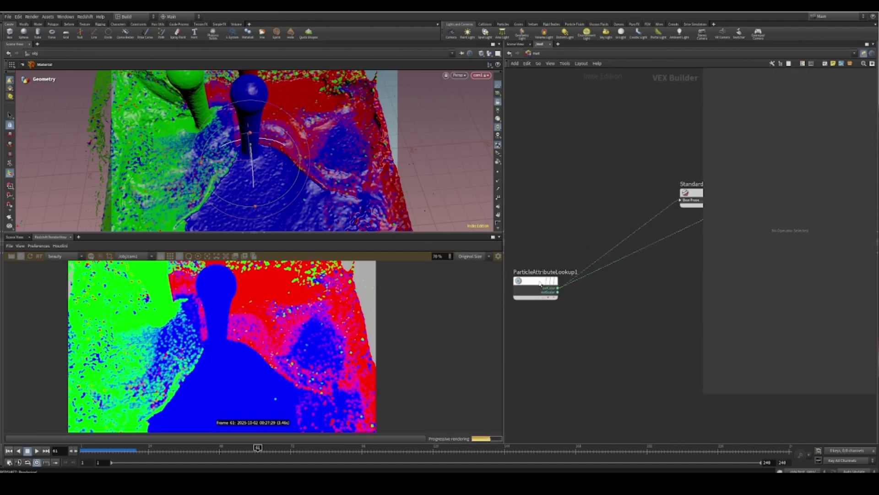
# - Add an RS Color Splitter node and connect ParticleAttributeLookup1's outColor to its input
pyautogui.press('Tab')
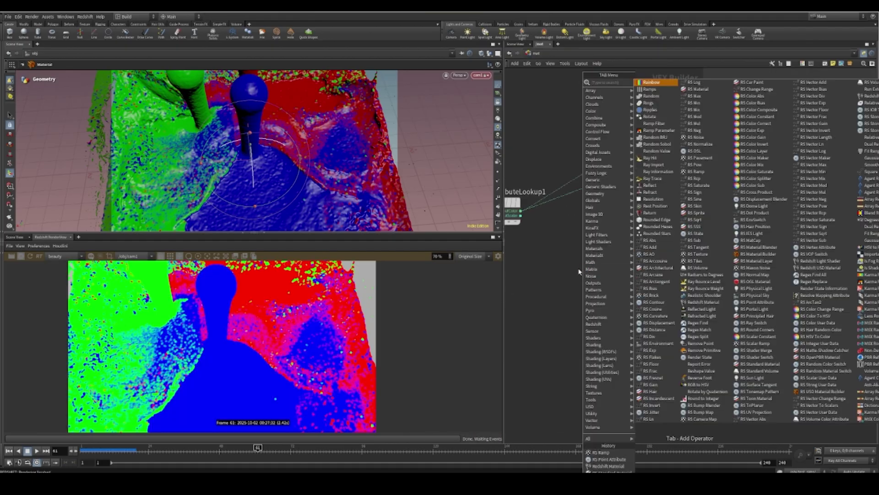
pyautogui.write('rss')
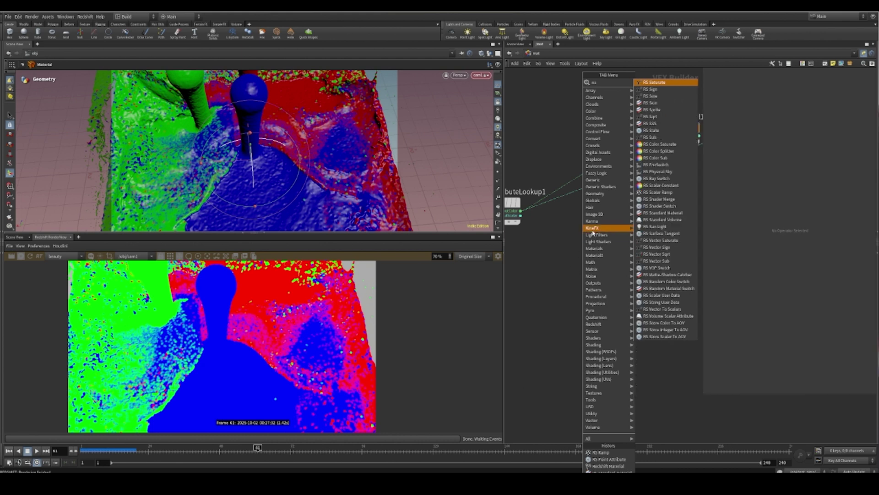
pyautogui.write('pl')
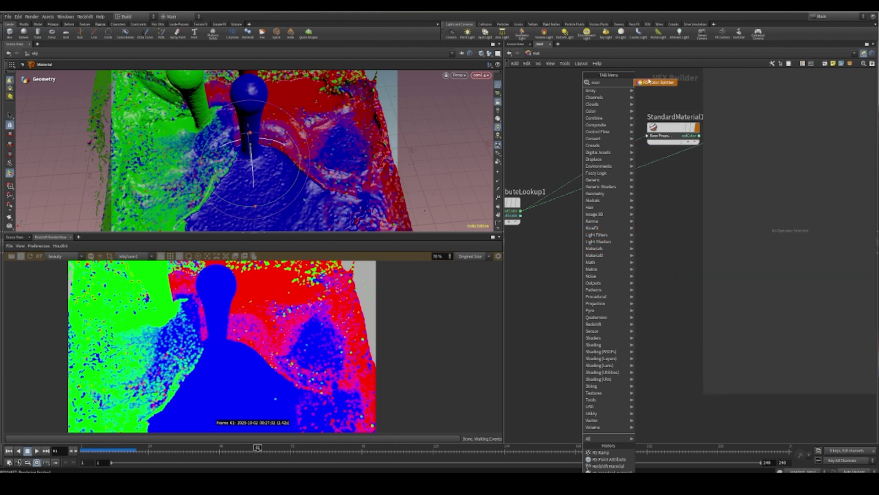
pyautogui.click(653, 86)
pyautogui.click(590, 265)
pyautogui.moveTo(536, 241); pyautogui.dragTo(584, 206, button='middle')
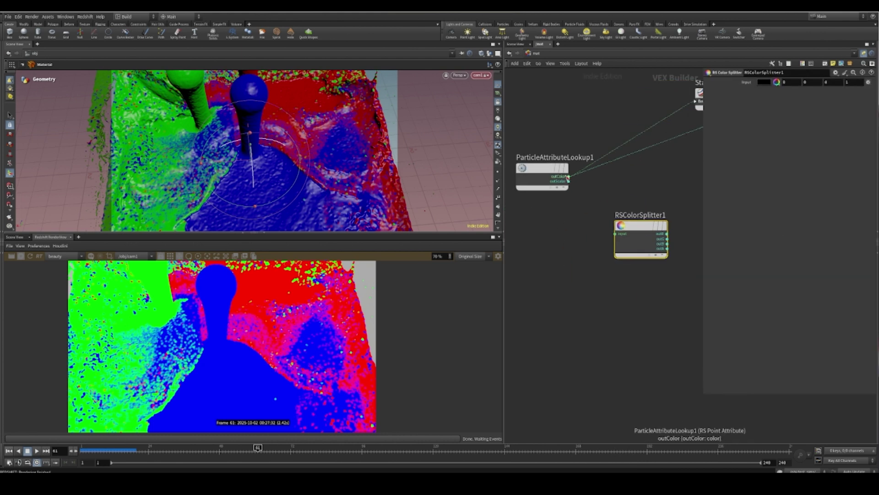
pyautogui.click(568, 176)
pyautogui.click(616, 234)
# - Connect RSColorSplitter1's red output to liquid's Surface input and move StandardMaterial1 away from liquid
pyautogui.moveTo(698, 178); pyautogui.dragTo(597, 235, button='middle')
pyautogui.scroll(-3, 549, 243)
pyautogui.scroll(2, 618, 221)
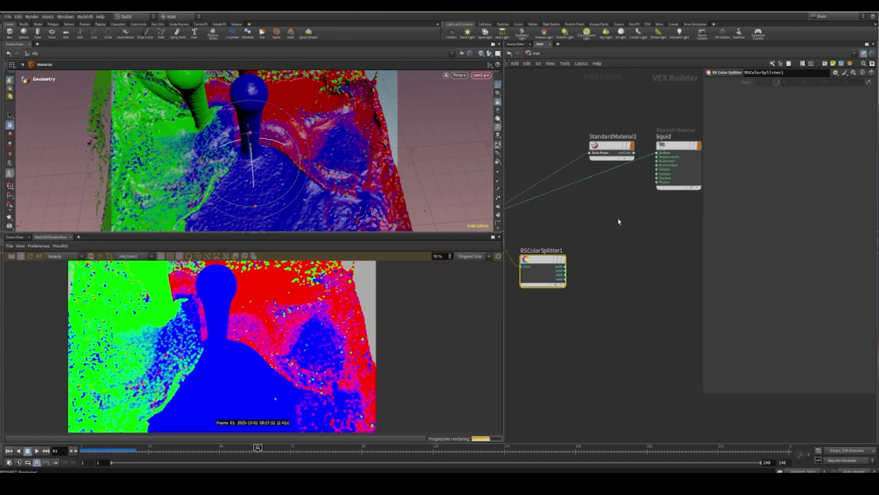
pyautogui.click(663, 151)
pyautogui.click(564, 267)
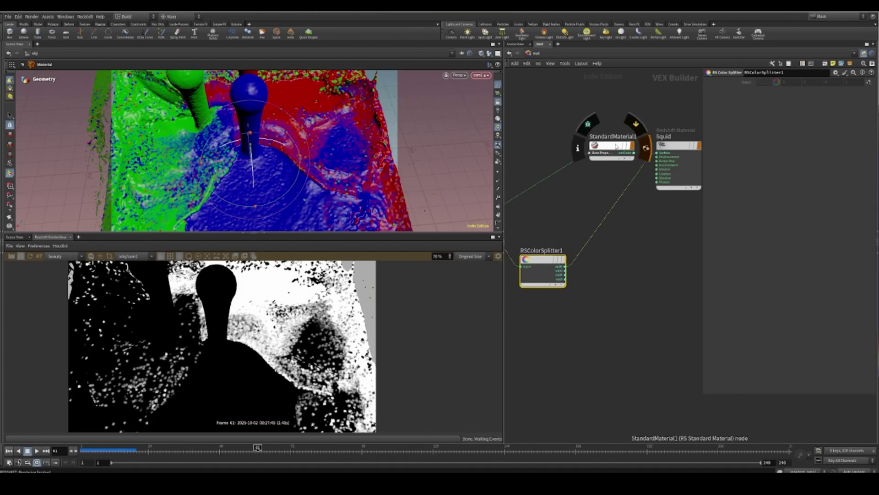
pyautogui.moveTo(613, 150); pyautogui.dragTo(603, 146)
pyautogui.scroll(-5, 603, 147)
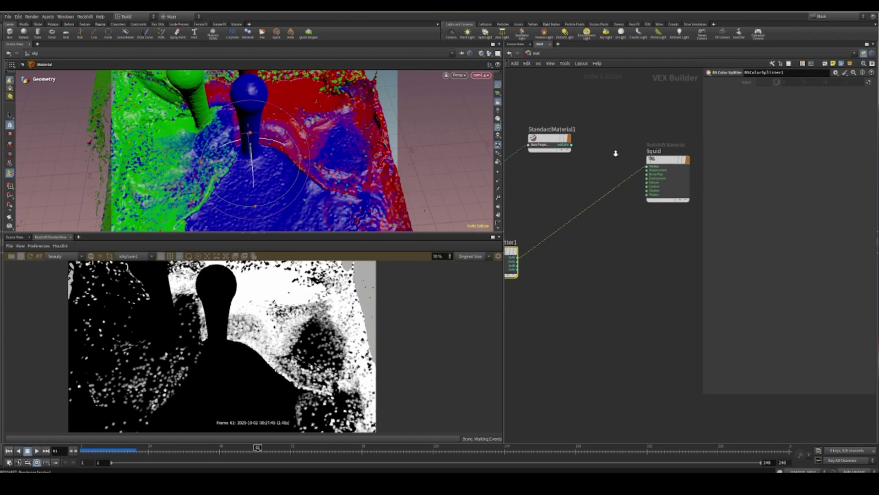
pyautogui.scroll(2, 614, 153)
pyautogui.press('Tab')
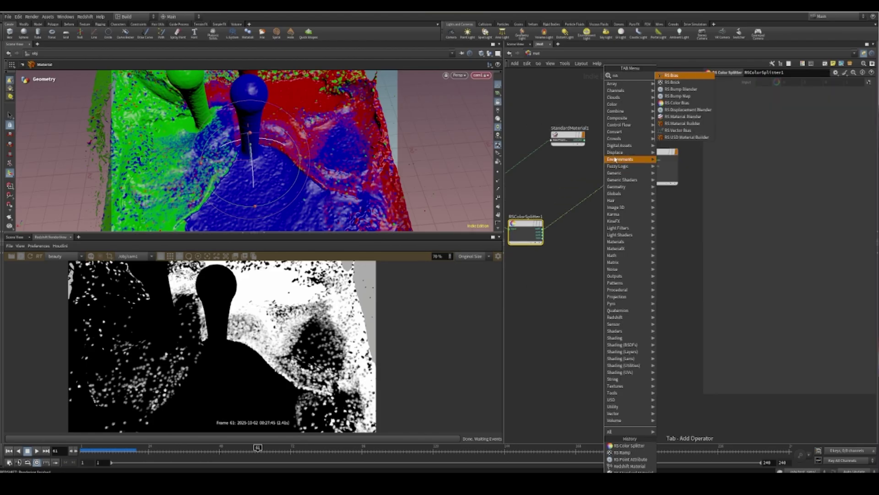
pyautogui.moveTo(633, 136)
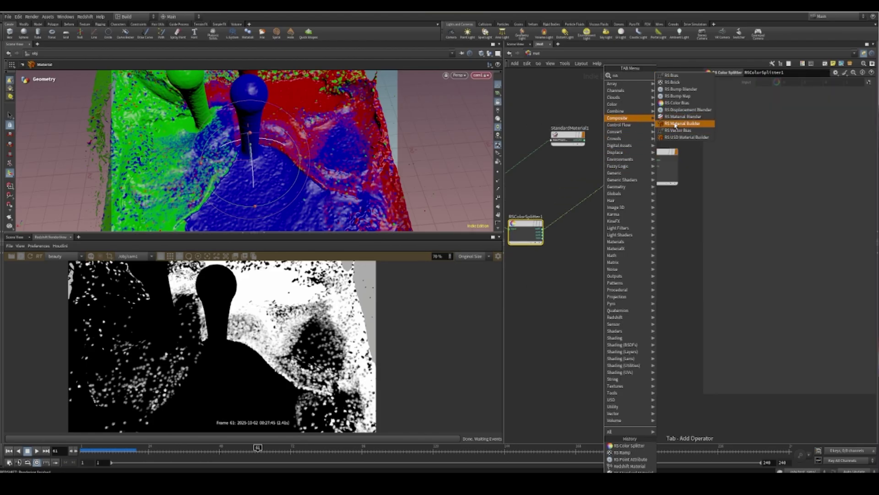
pyautogui.click(681, 123)
pyautogui.click(630, 223)
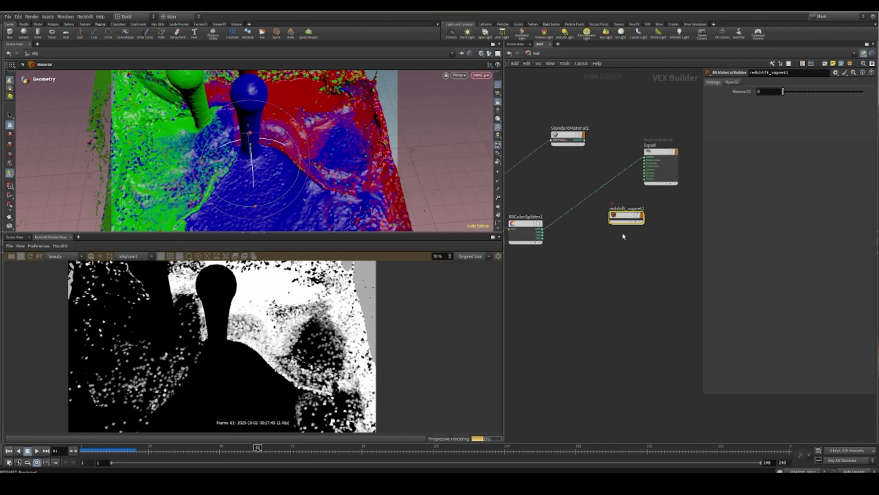
pyautogui.press('Delete')
# - Add an RS Material Blender node to the network, below the liquid node
pyautogui.press('Tab')
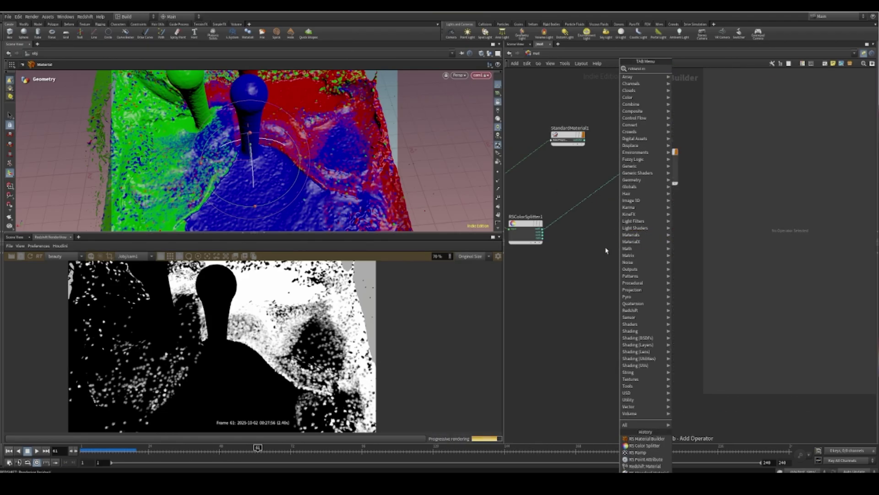
pyautogui.write('rsblend m')
pyautogui.press('Return')
pyautogui.click(606, 250)
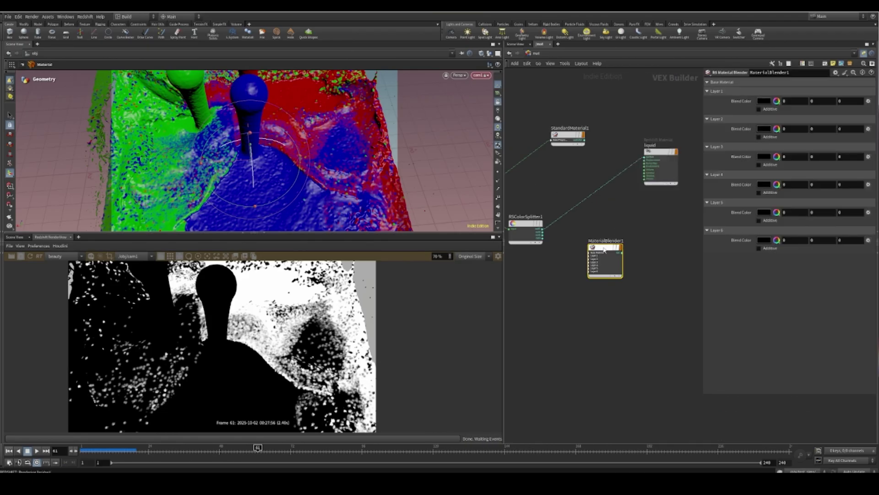
# - Move MaterialBlender1 up beside the splitter and disconnect ParticleAttributeLookup1 from StandardMaterial1
pyautogui.moveTo(604, 249); pyautogui.dragTo(620, 222)
pyautogui.scroll(1, 569, 157)
pyautogui.click(583, 127)
pyautogui.moveTo(507, 174); pyautogui.dragTo(581, 158, button='middle')
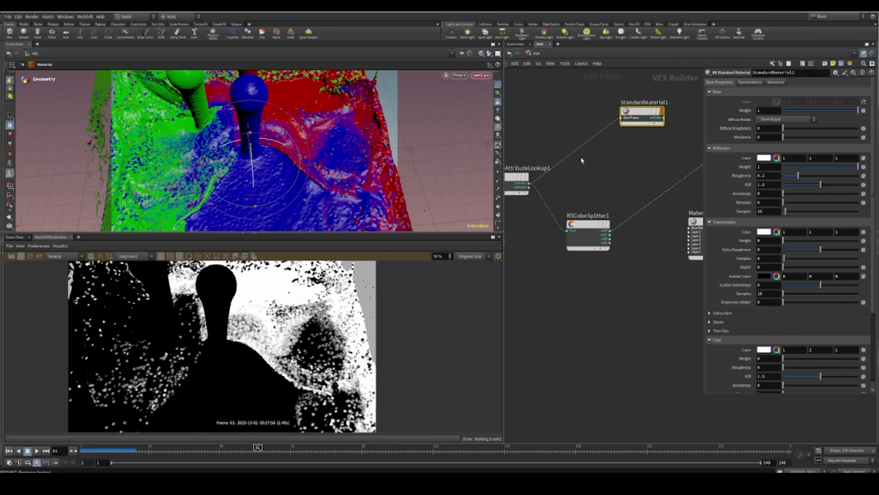
pyautogui.press('Delete')
pyautogui.moveTo(670, 76); pyautogui.dragTo(597, 113, button='middle')
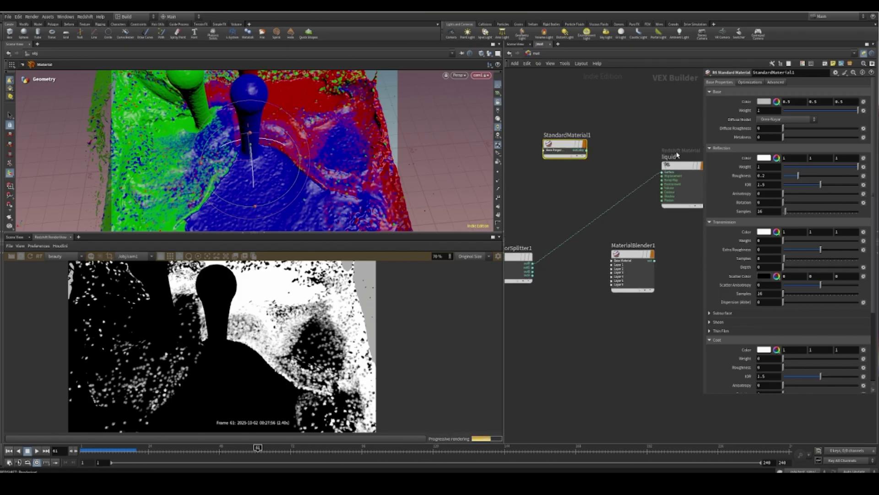
# - Set StandardMaterial1's base color to orange (1, 0.5, 0)
pyautogui.click(776, 101)
pyautogui.click(759, 72)
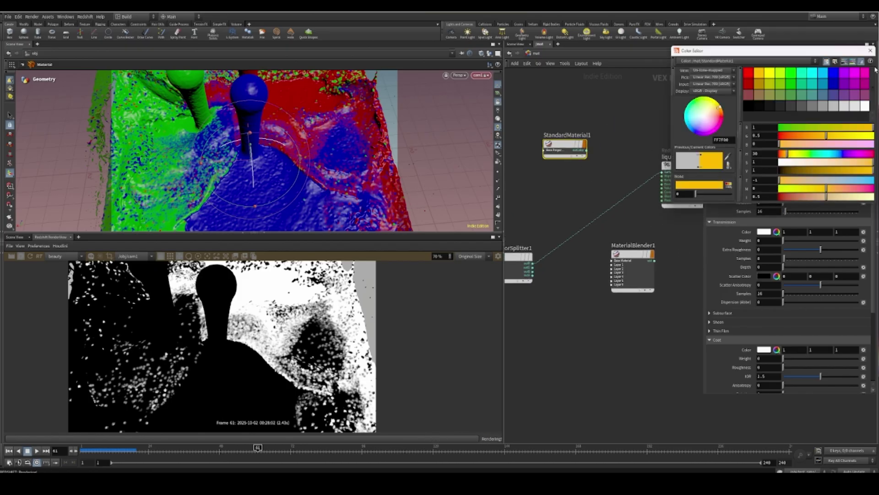
pyautogui.click(870, 50)
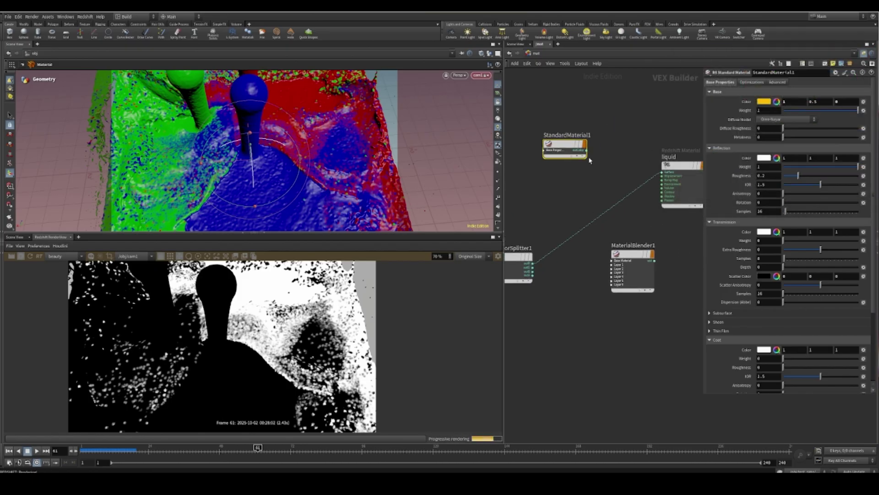
# - Connect StandardMaterial1's outColor to MaterialBlender1's Base Material input and expand the blender's Layer 1 inputs
pyautogui.click(613, 260)
pyautogui.scroll(3, 565, 303)
pyautogui.click(632, 251)
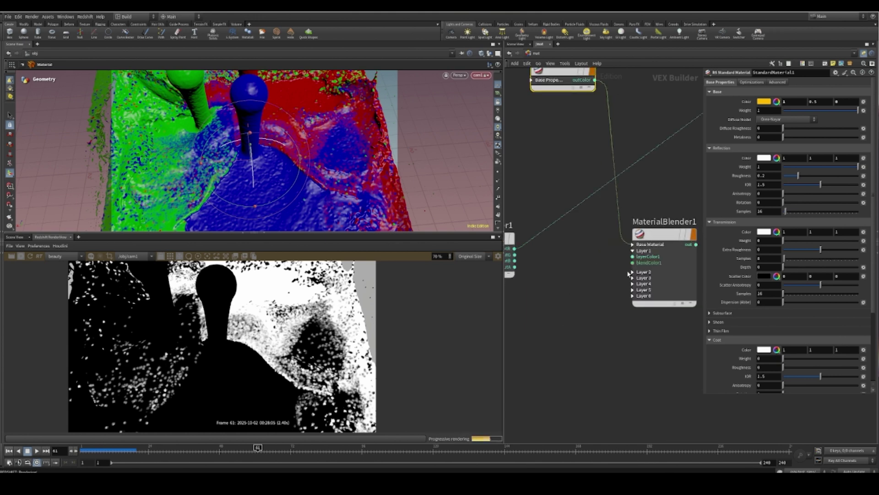
# - Duplicate StandardMaterial1 below the blender and connect the copy's outColor to MaterialBlender1's layerColor1 input
pyautogui.scroll(-3, 581, 163)
pyautogui.keyDown('alt'); pyautogui.moveTo(573, 114); pyautogui.dragTo(581, 299); pyautogui.keyUp('alt')
pyautogui.scroll(3, 591, 252)
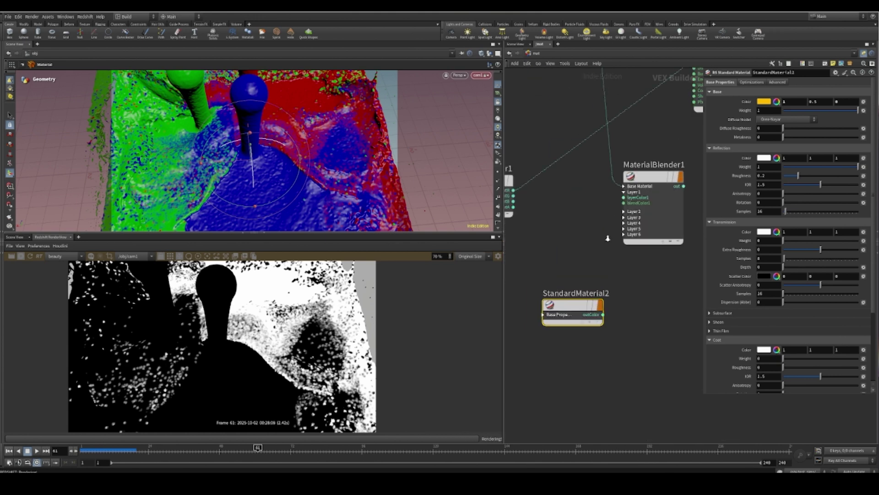
pyautogui.click(631, 194)
pyautogui.press('Escape')
pyautogui.click(604, 325)
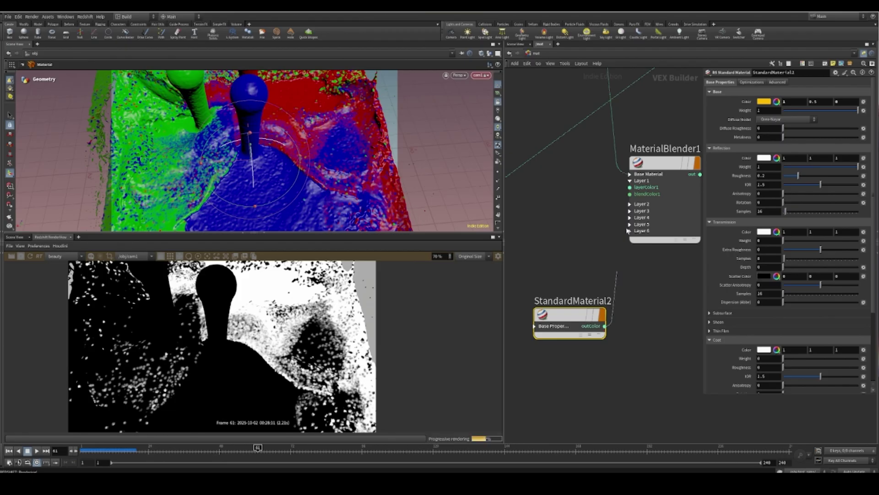
pyautogui.click(628, 194)
# - Set StandardMaterial2's base color to cyan (0, 1, 1)
pyautogui.click(763, 102)
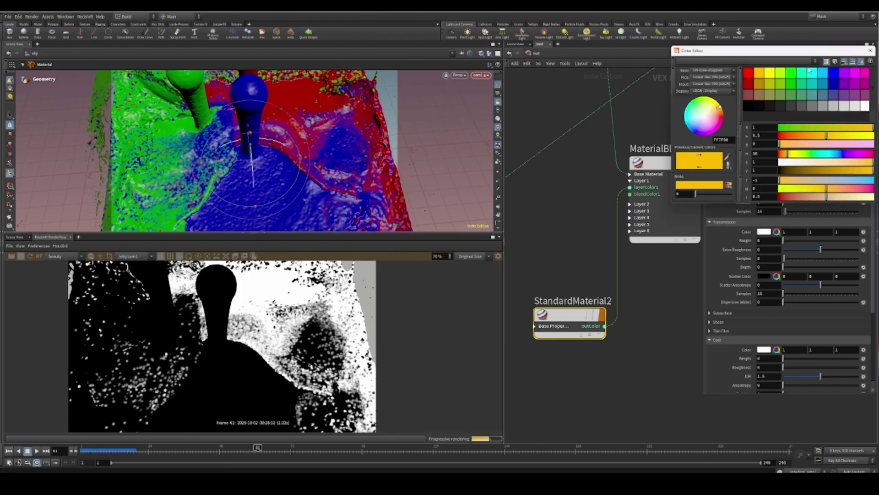
pyautogui.click(814, 73)
pyautogui.click(870, 50)
# - Duplicate StandardMaterial2 just below it and set the copy's base color to green (0, 1, 0)
pyautogui.moveTo(575, 328); pyautogui.dragTo(559, 339)
pyautogui.scroll(-2, 561, 282)
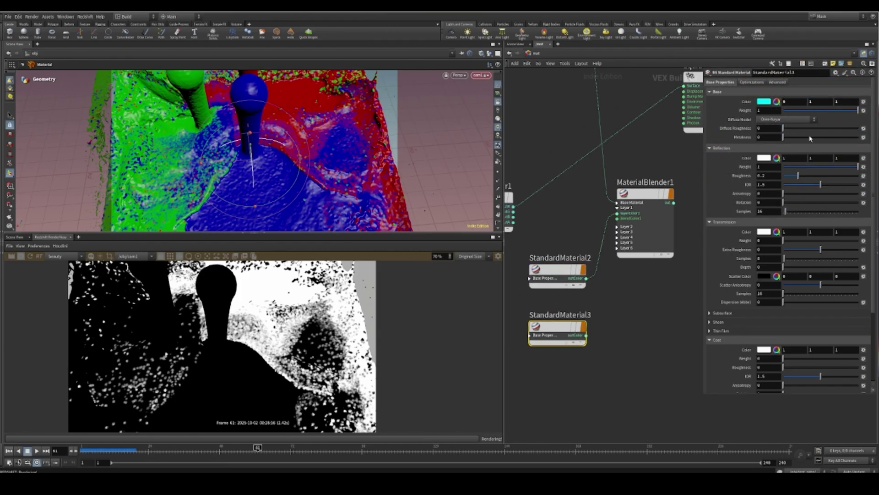
pyautogui.click(772, 102)
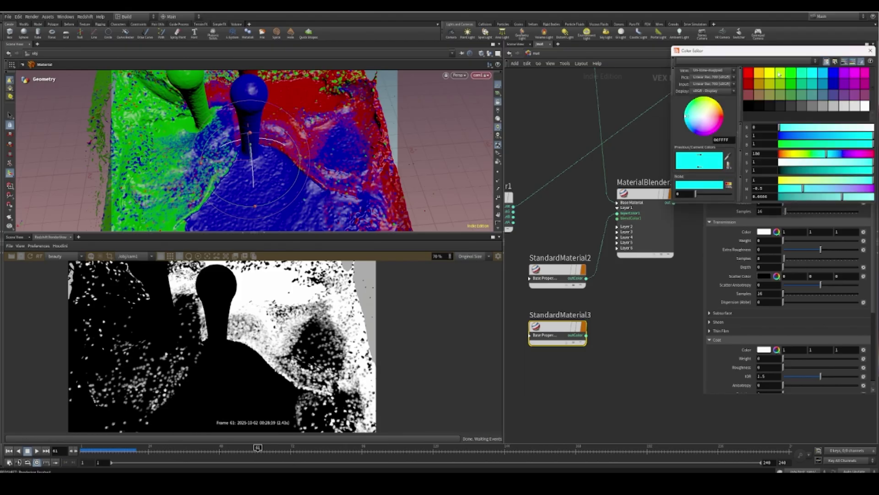
pyautogui.click(791, 74)
pyautogui.click(871, 51)
# - Expand MaterialBlender1's Layer 2 inputs and connect StandardMaterial3's outColor to layerColor2
pyautogui.click(587, 334)
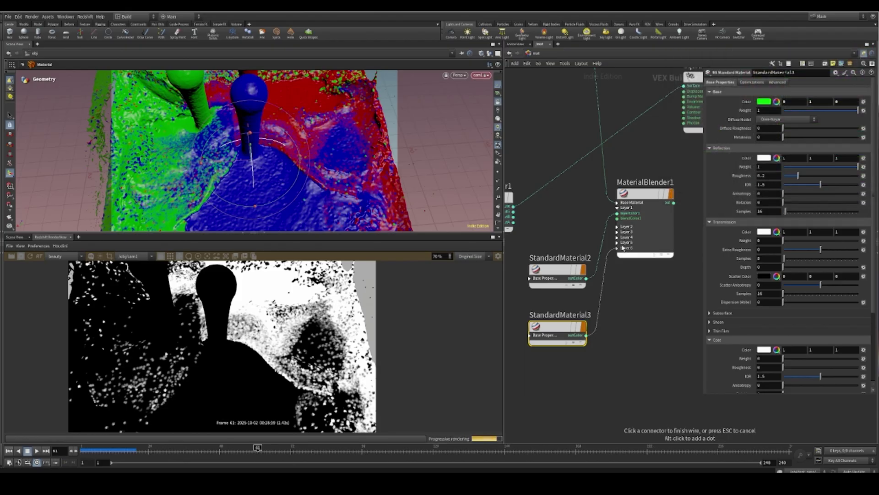
pyautogui.click(620, 221)
pyautogui.moveTo(620, 229); pyautogui.dragTo(621, 231)
pyautogui.click(621, 231)
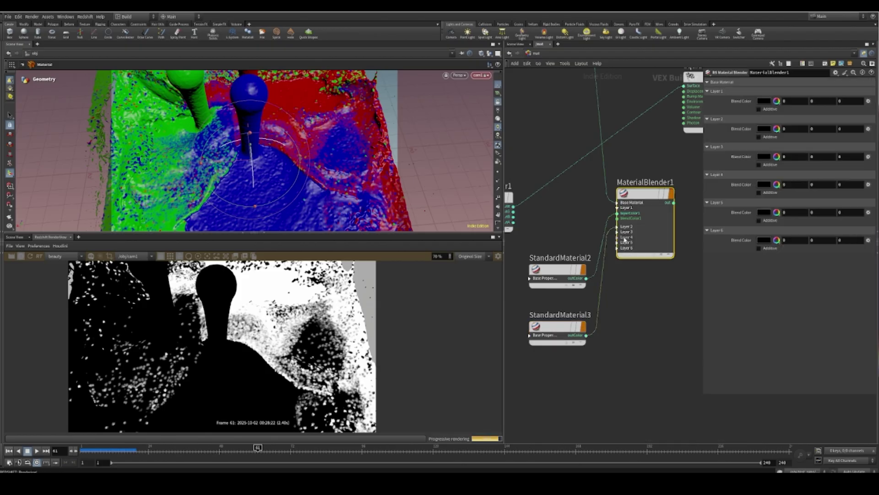
pyautogui.scroll(3, 538, 216)
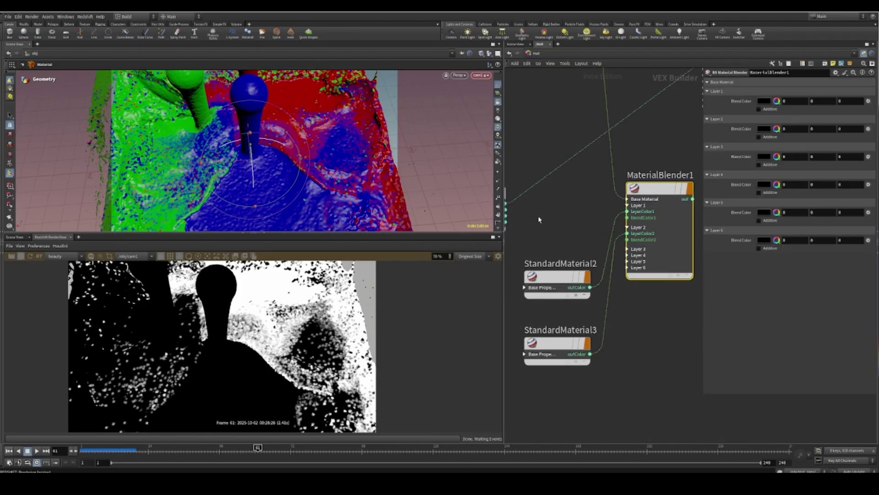
# - Connect RSColorSplitter1's outR to MaterialBlender1's blendColor1 and its outG to blendColor2
pyautogui.click(526, 210)
pyautogui.click(629, 231)
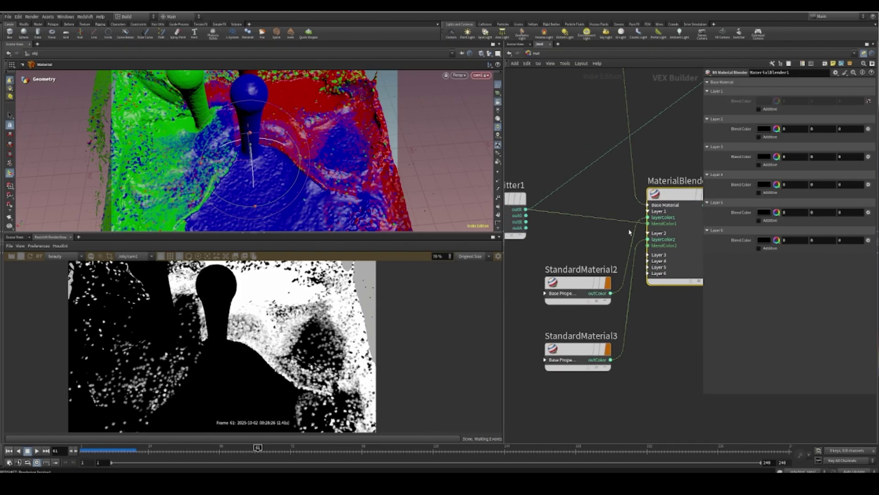
pyautogui.click(525, 222)
pyautogui.click(664, 246)
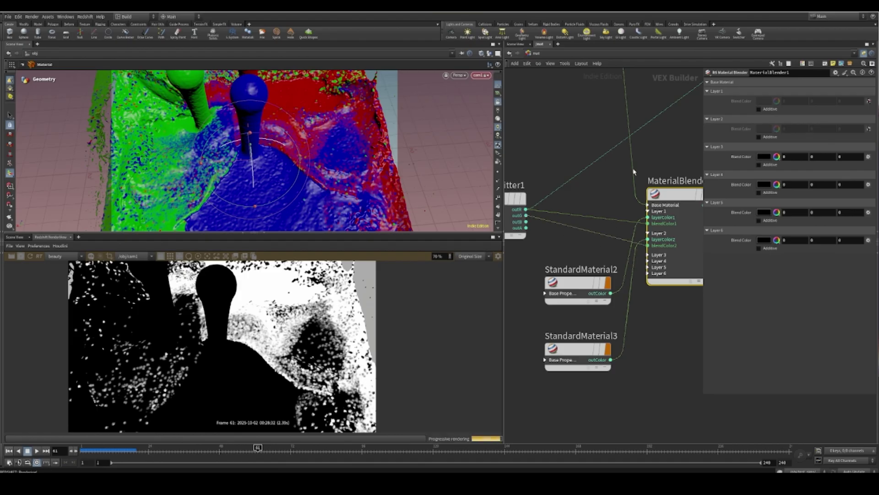
# - Connect MaterialBlender1's output to liquid's Surface input, replacing the red channel connection
pyautogui.moveTo(696, 115); pyautogui.dragTo(545, 183, button='middle')
pyautogui.moveTo(562, 137); pyautogui.dragTo(550, 274)
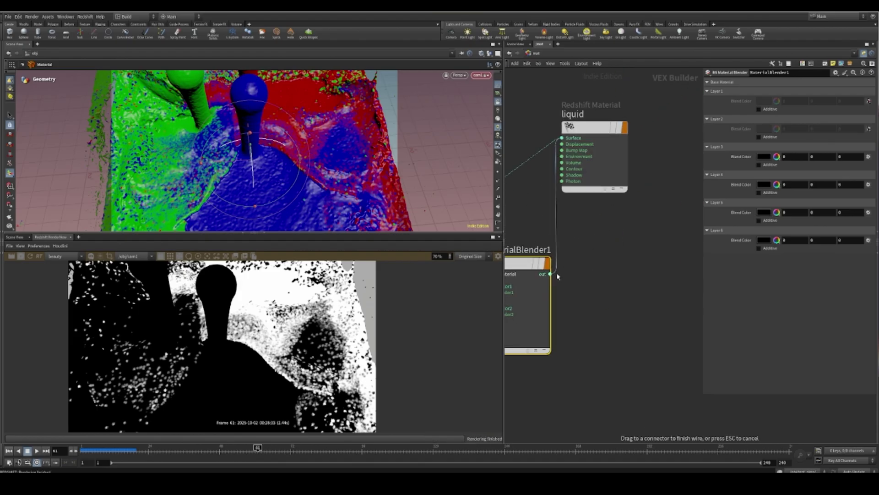
pyautogui.moveTo(601, 138); pyautogui.dragTo(672, 290)
pyautogui.scroll(-5, 631, 183)
pyautogui.moveTo(630, 166); pyautogui.dragTo(689, 125, button='middle')
pyautogui.scroll(2, 612, 157)
pyautogui.moveTo(566, 194); pyautogui.dragTo(553, 202)
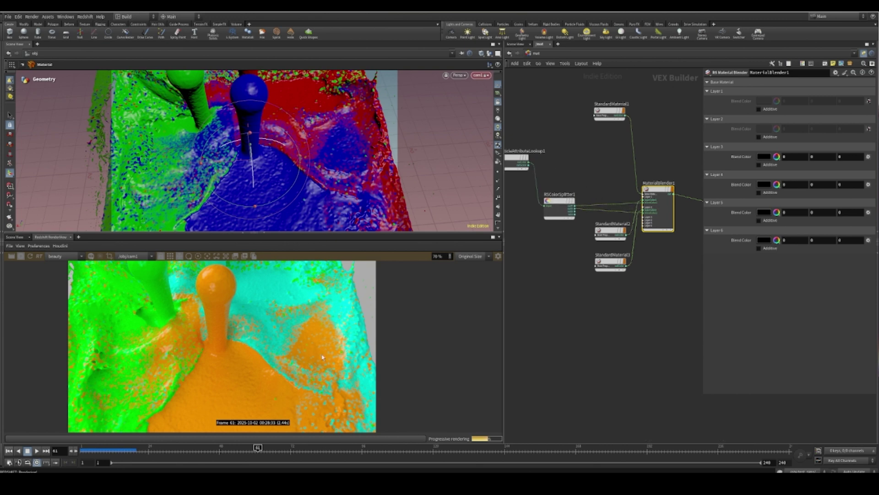
# - Try other base colors such as blue (0, 0.5, 1) on StandardMaterial1 and return it to orange (1, 0.5, 0)
pyautogui.click(610, 112)
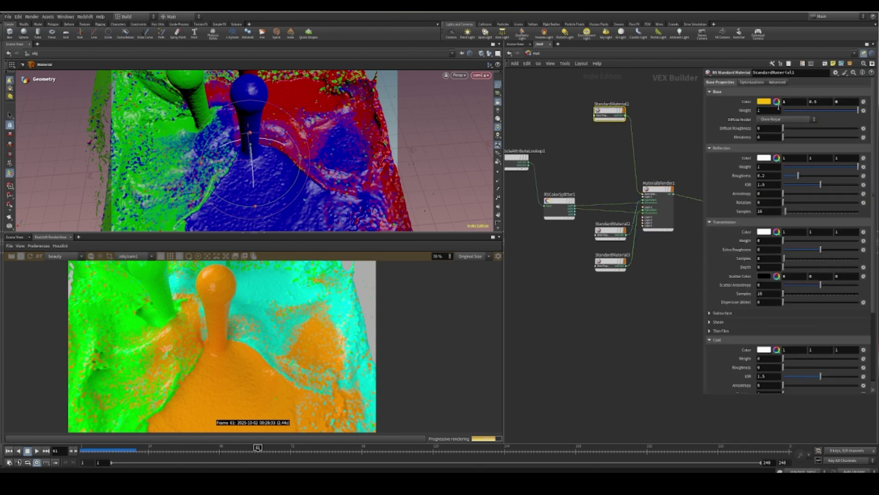
pyautogui.click(777, 102)
pyautogui.click(826, 77)
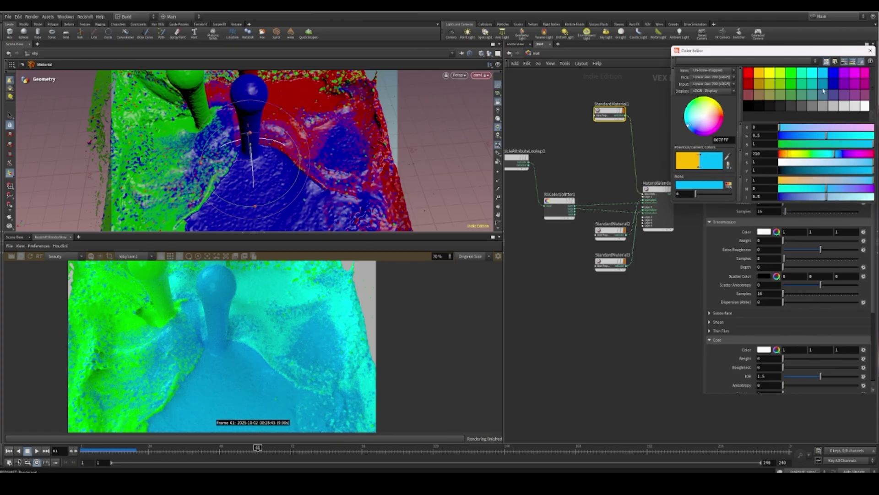
pyautogui.click(759, 73)
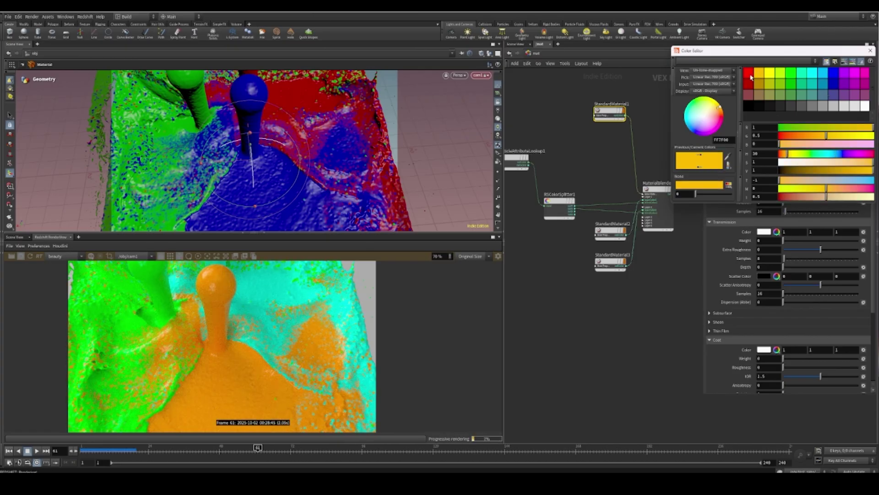
pyautogui.click(750, 75)
pyautogui.click(760, 76)
pyautogui.click(869, 51)
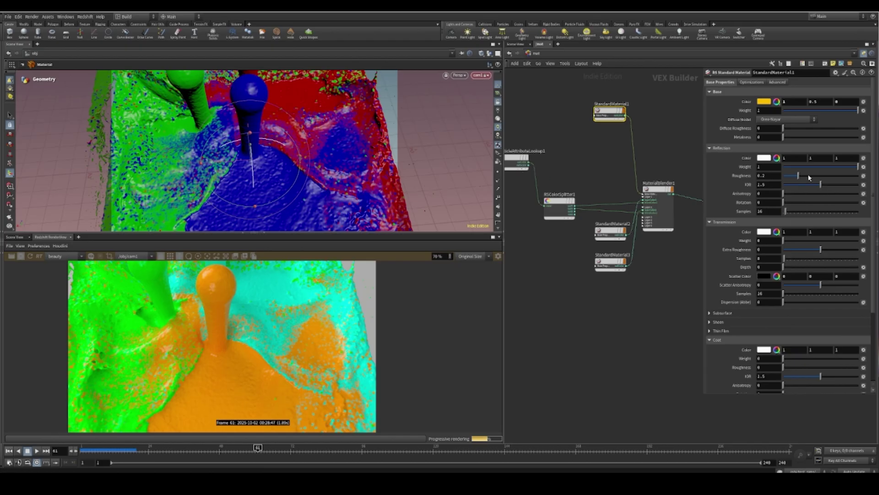
# - Try several metalness levels on StandardMaterial1 and settle on 0.294
pyautogui.click(858, 137)
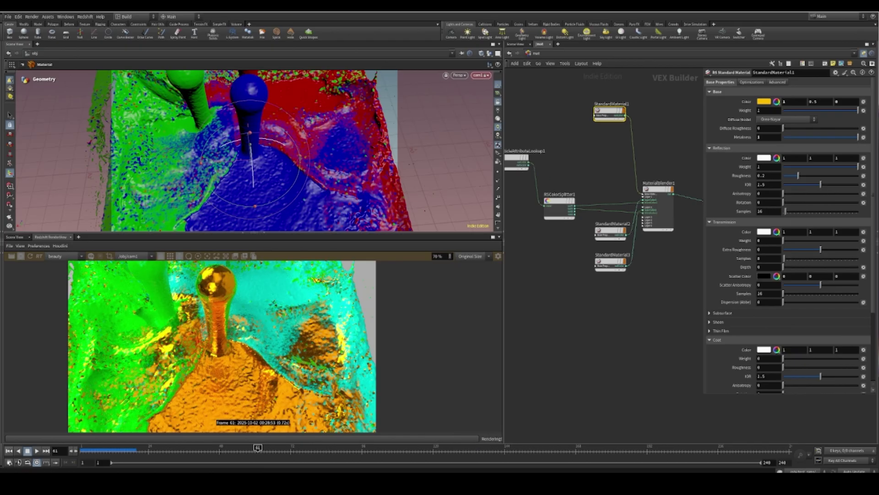
pyautogui.click(819, 137)
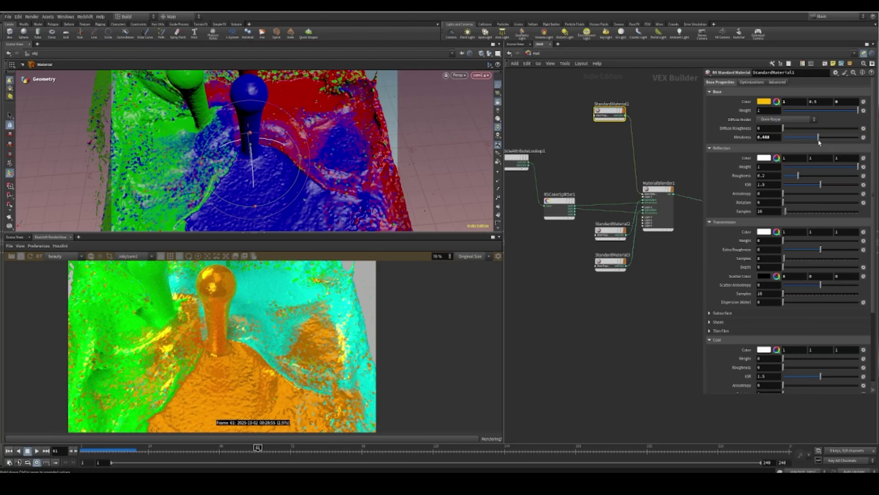
pyautogui.click(806, 137)
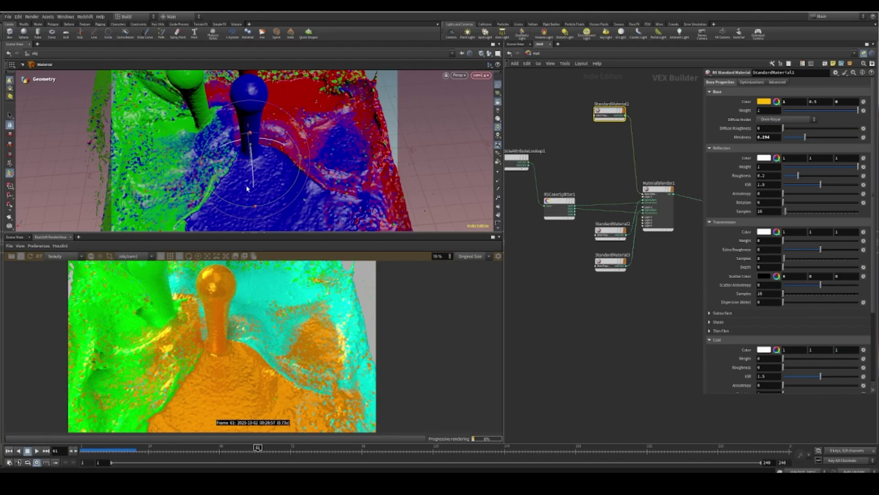
# - Examine the blended liquid materials in the render from several camera angles
pyautogui.keyDown('alt'); pyautogui.moveTo(248, 189); pyautogui.dragTo(293, 150, button='right'); pyautogui.keyUp('alt')
pyautogui.moveTo(293, 151); pyautogui.dragTo(254, 166)
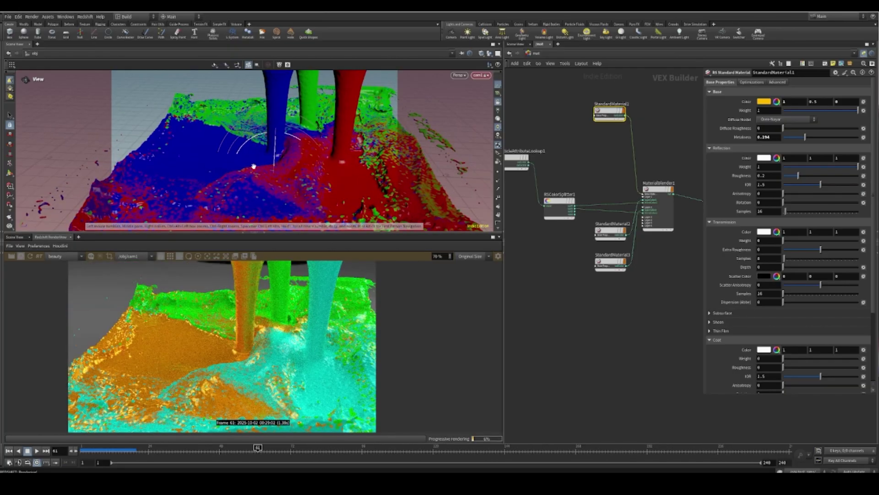
pyautogui.moveTo(353, 200); pyautogui.dragTo(320, 77)
pyautogui.press('r')
pyautogui.press('Escape')
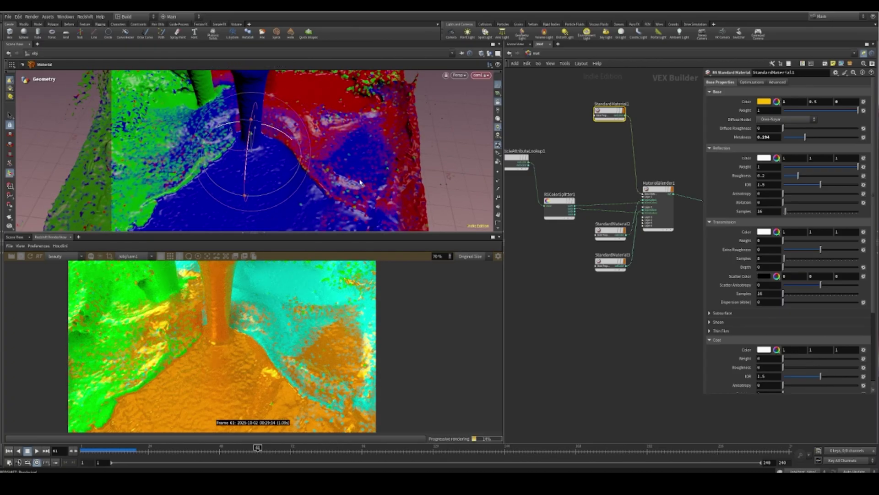